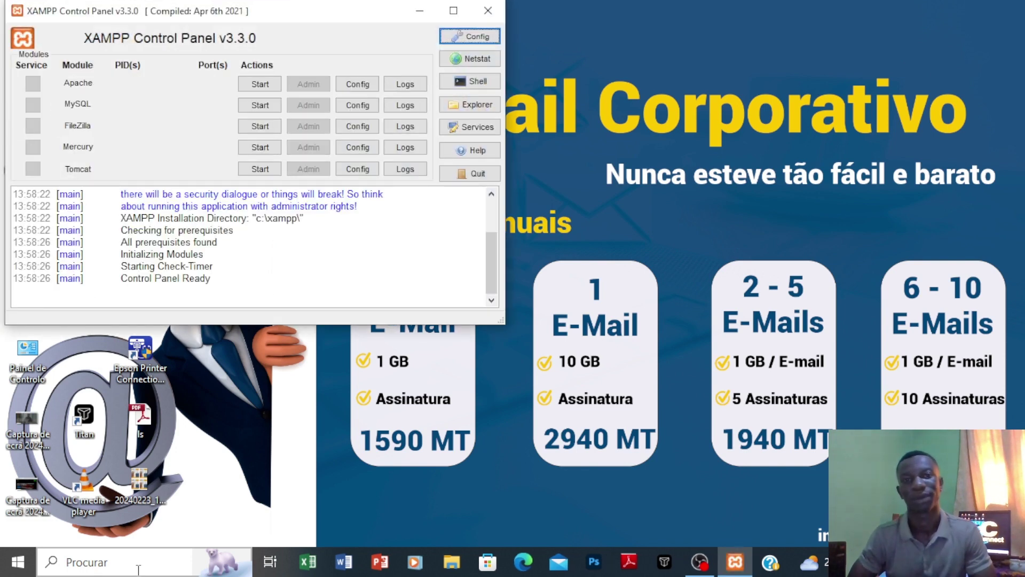
# Step: Start the Apache and MySQL modules in XAMPP
pyautogui.click(267, 85)
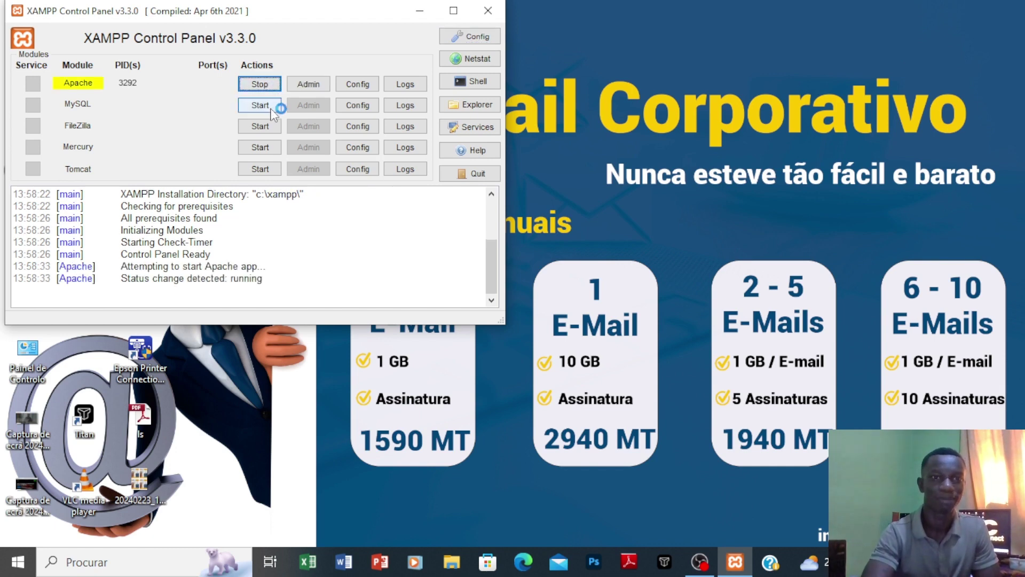
pyautogui.click(265, 106)
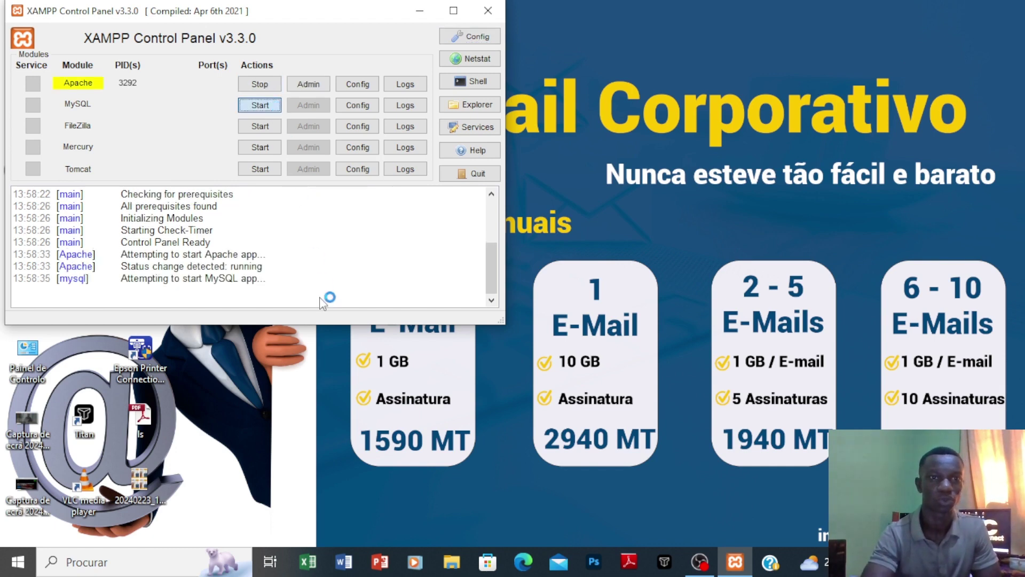
# Step: Switch to Google Chrome in a maximized window, using the Pessoa 1 profile
pyautogui.click(180, 564)
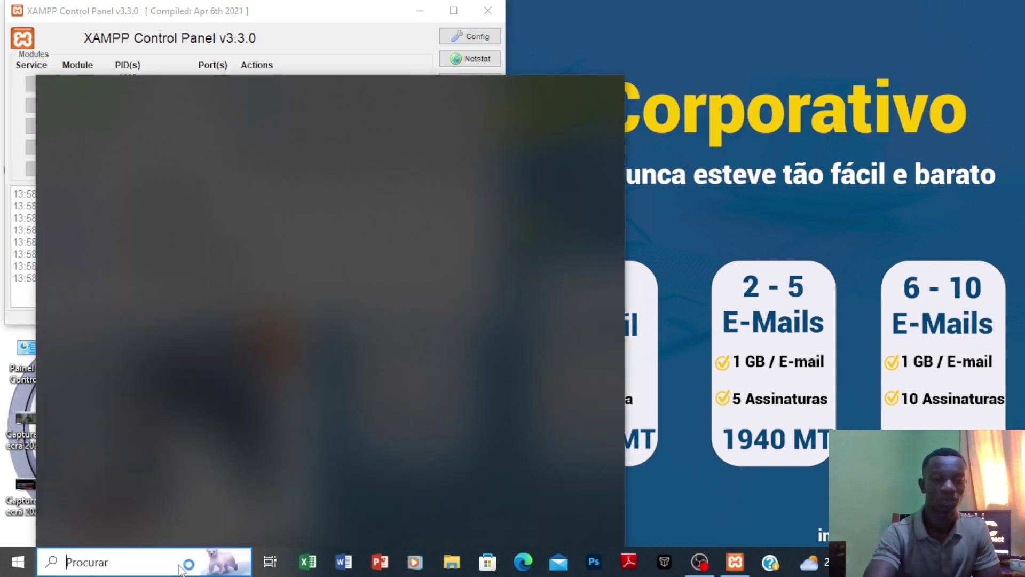
pyautogui.write('chr')
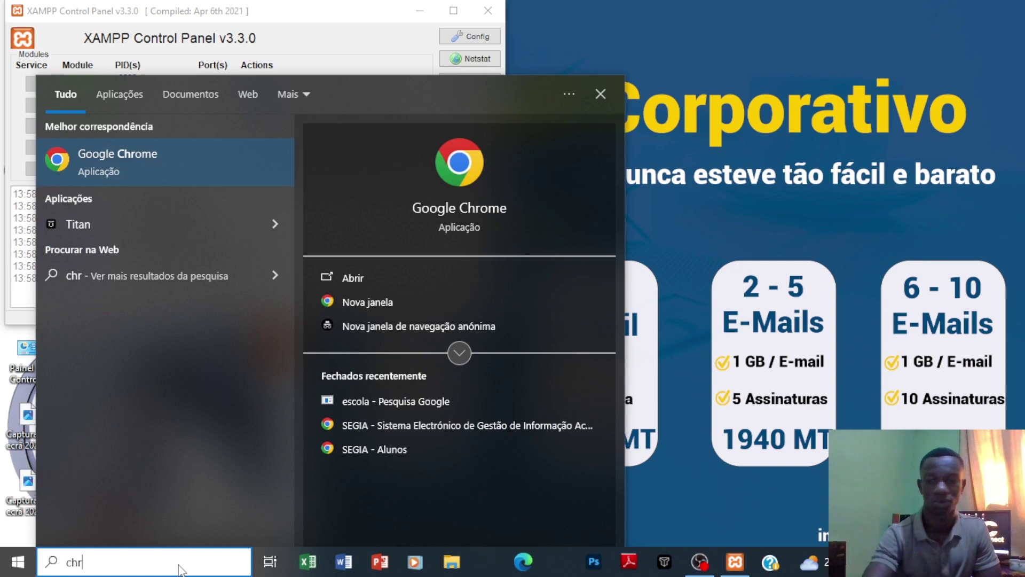
pyautogui.press('Return')
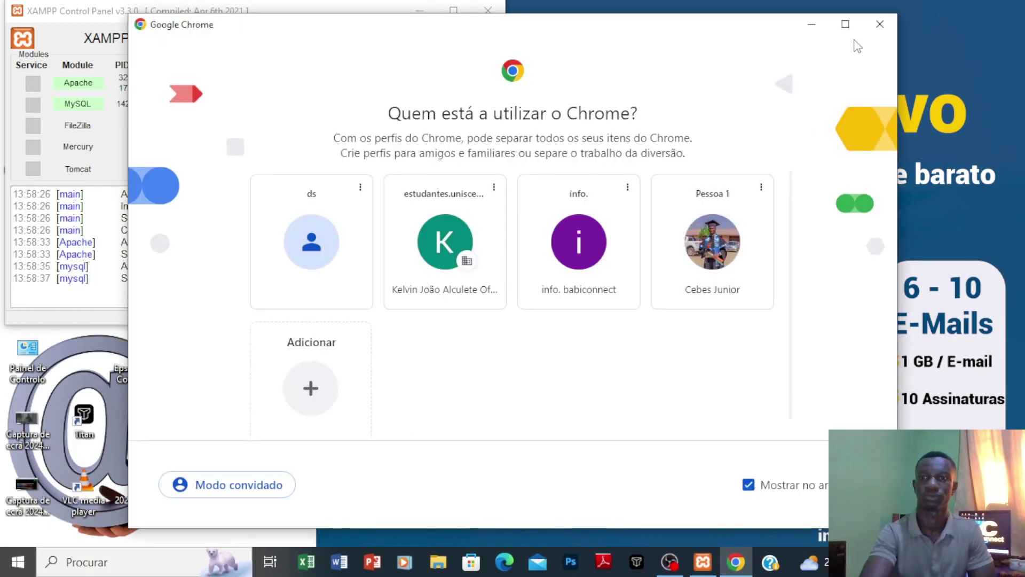
pyautogui.click(845, 24)
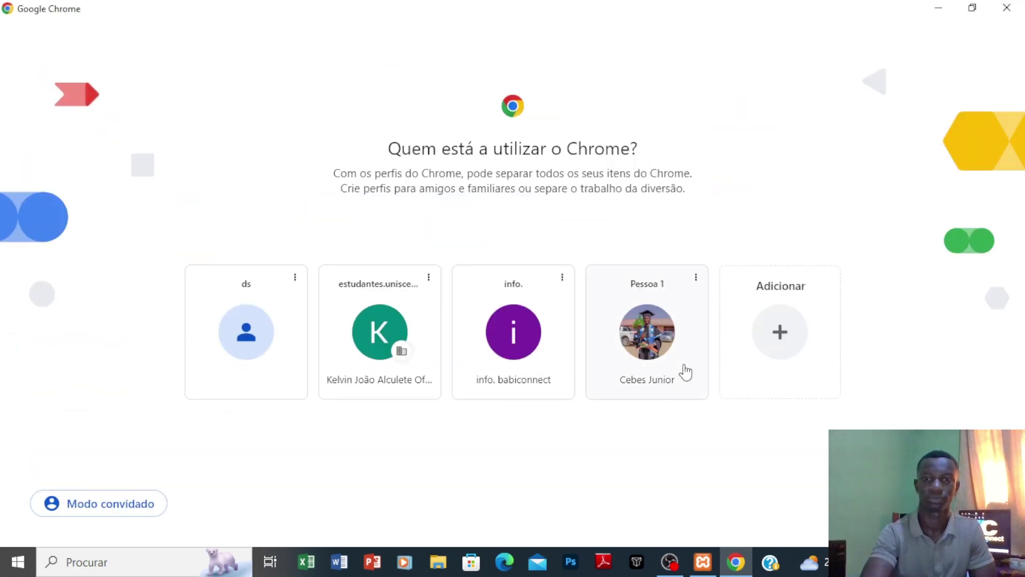
pyautogui.click(645, 345)
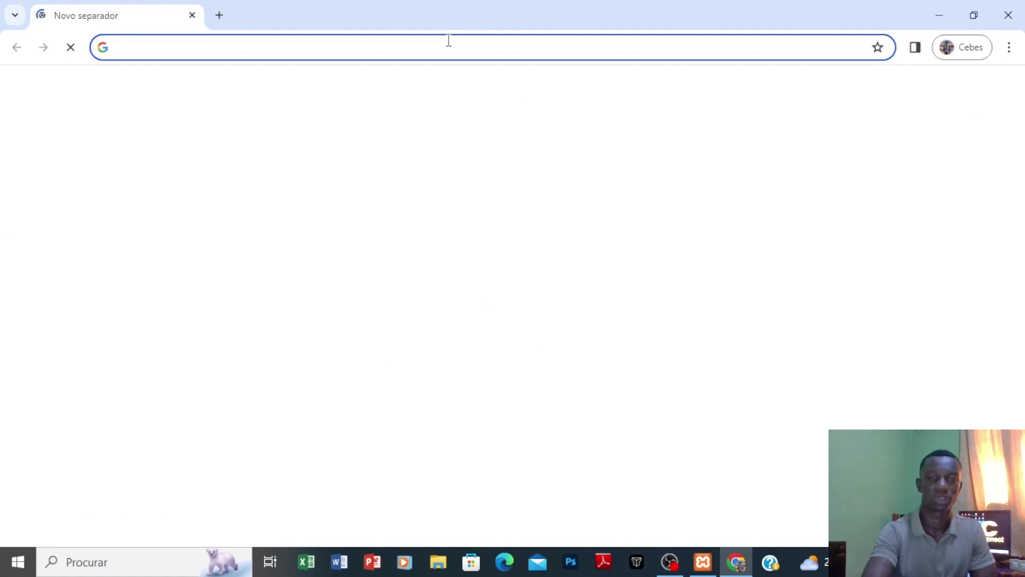
# Step: Go to localhost/site/wp-admin in the browser
pyautogui.write('l')
pyautogui.click(266, 45)
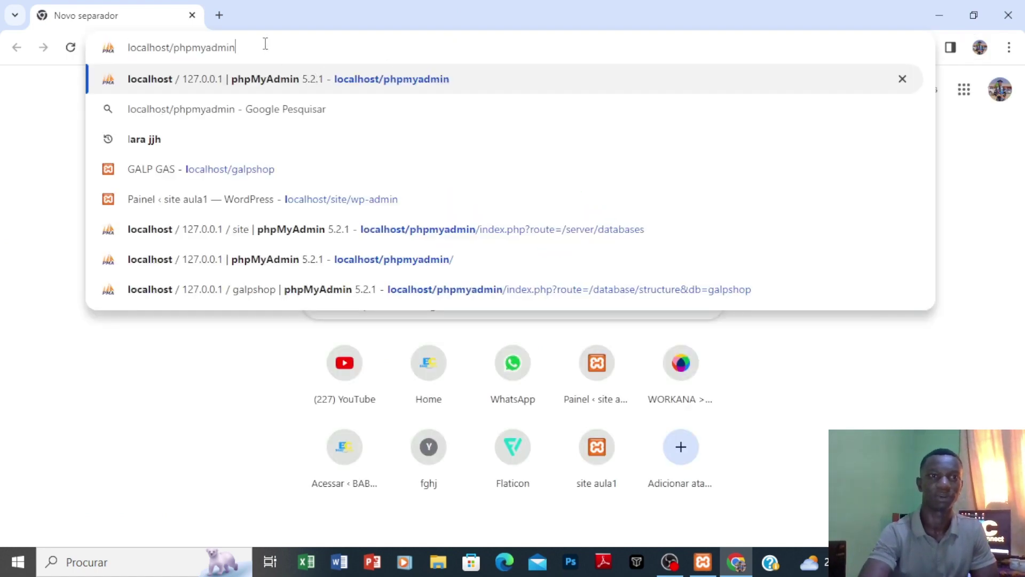
pyautogui.doubleClick(216, 49)
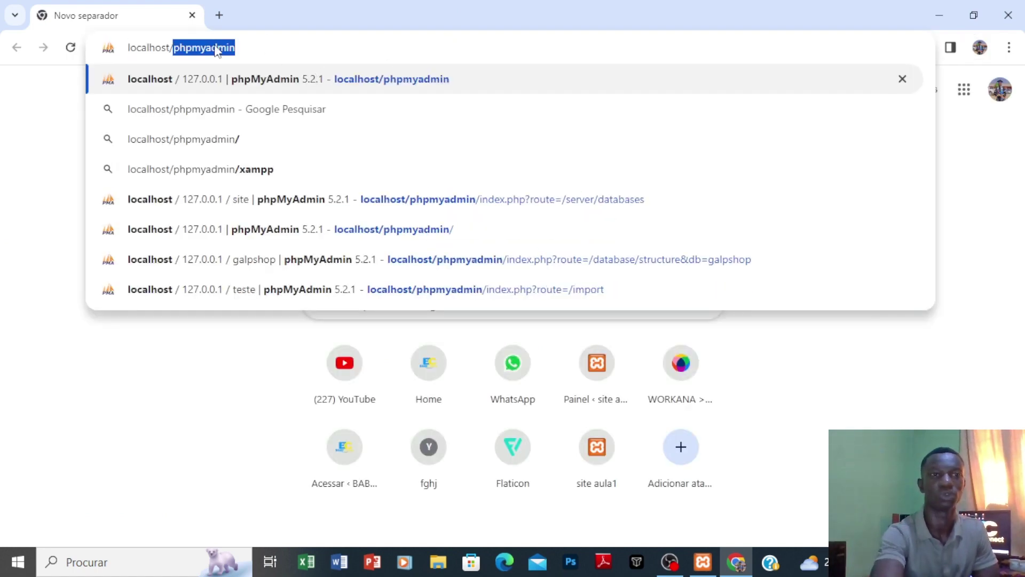
pyautogui.write('site')
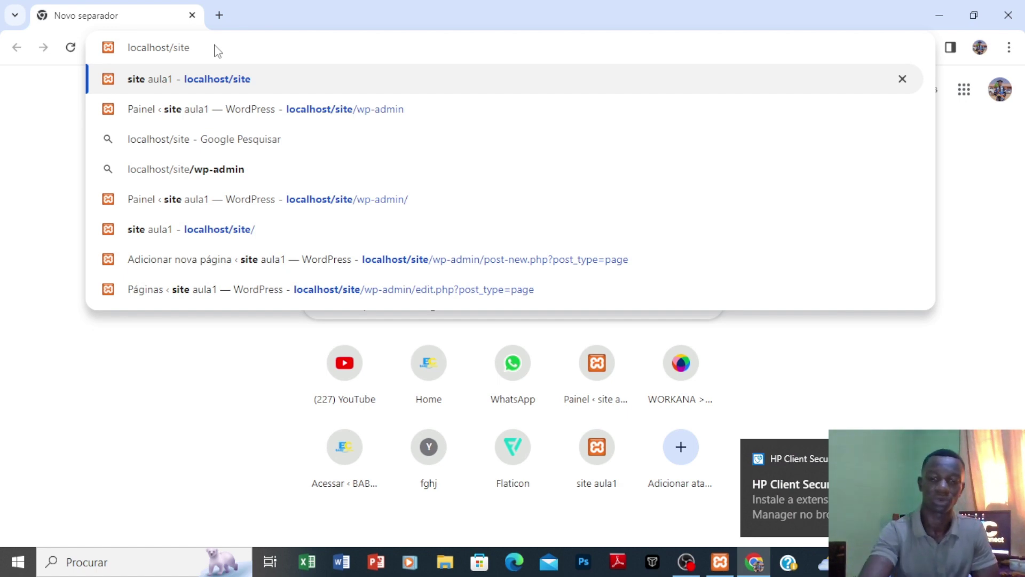
pyautogui.write('/')
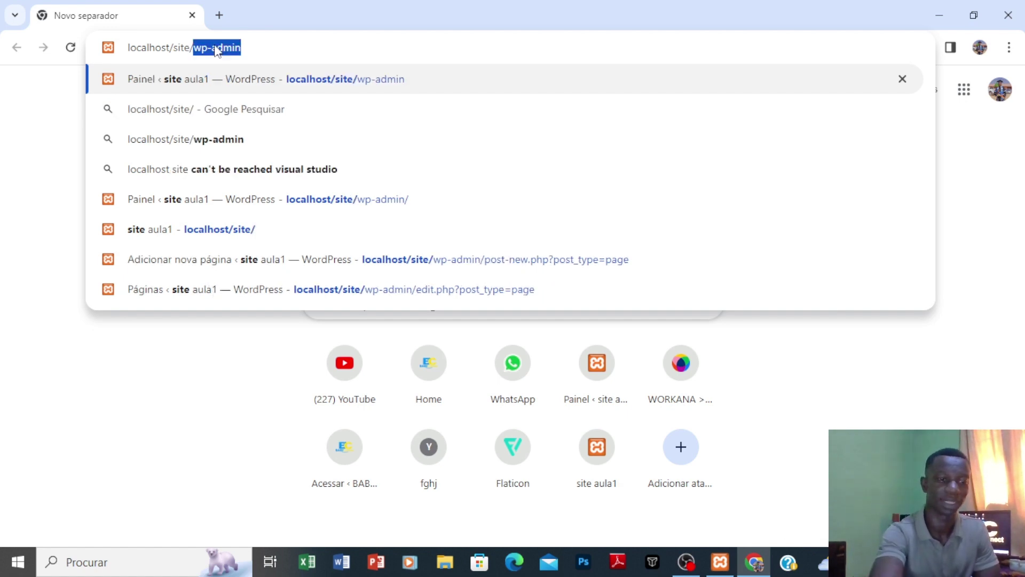
pyautogui.write('w')
pyautogui.press('Right')
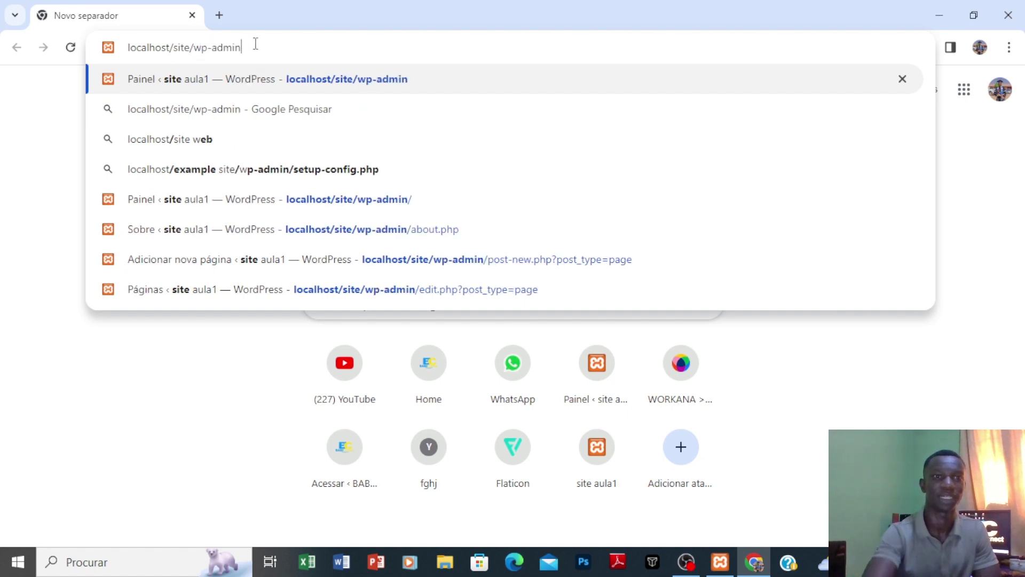
pyautogui.press('Return')
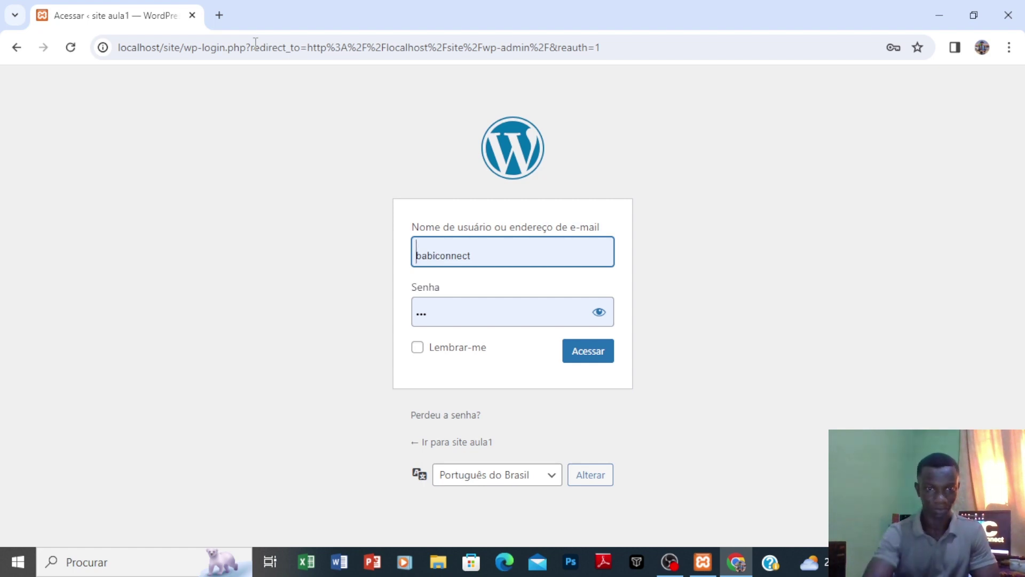
# Step: Reveal the prefilled account password and log in to WordPress, leaving the Lembrar-me option off
pyautogui.click(490, 252)
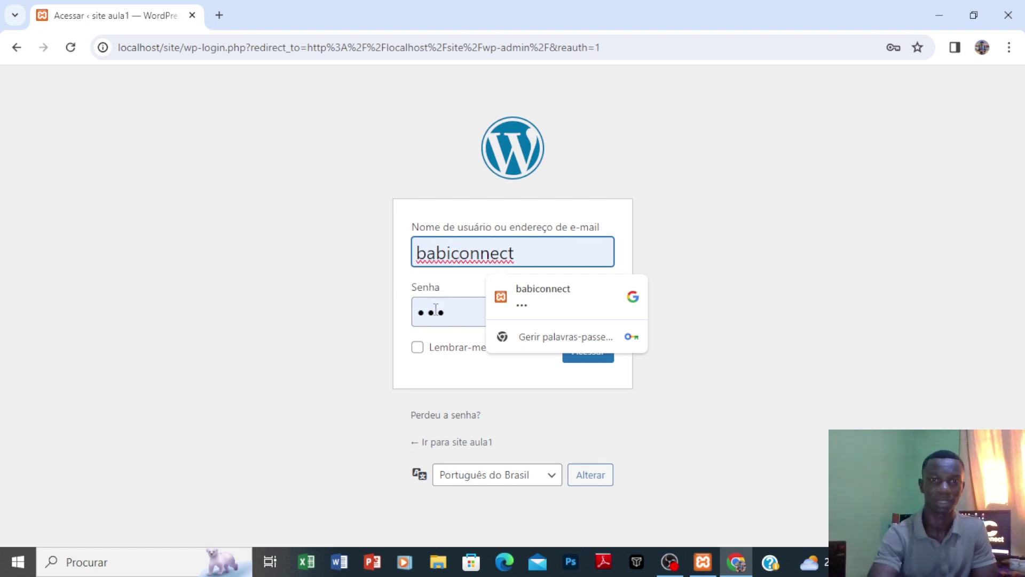
pyautogui.click(418, 353)
pyautogui.click(418, 351)
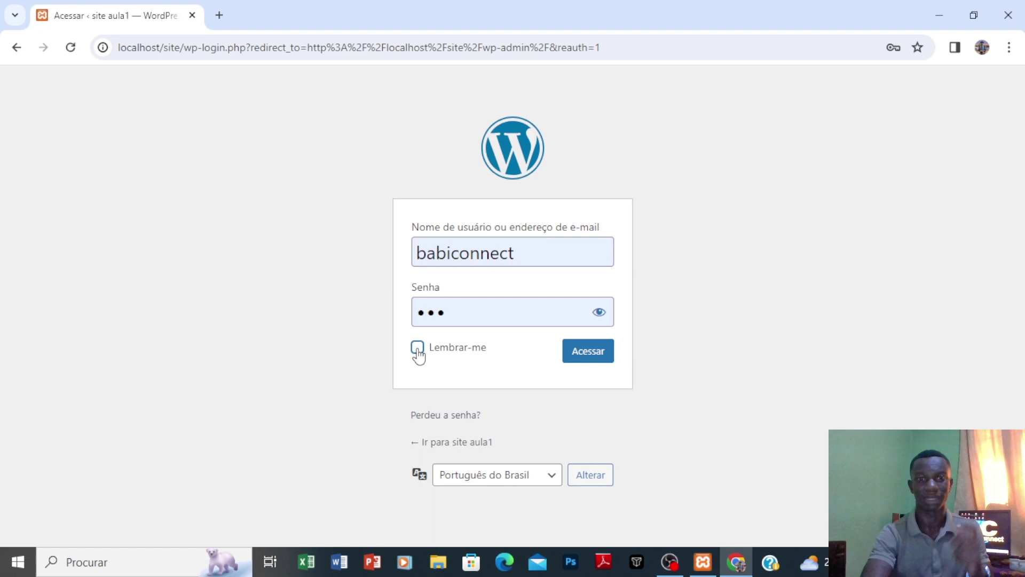
pyautogui.click(602, 316)
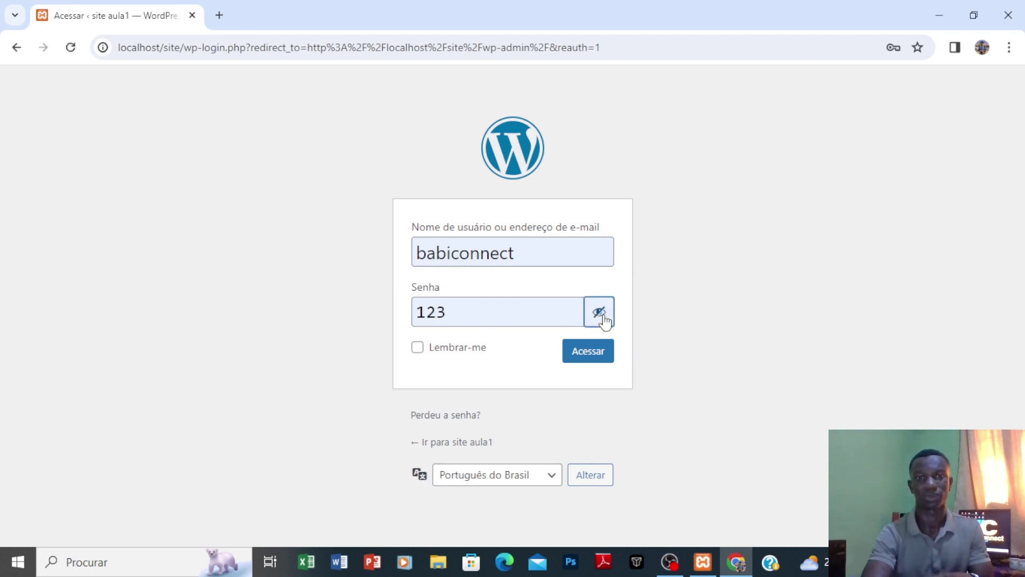
pyautogui.click(592, 364)
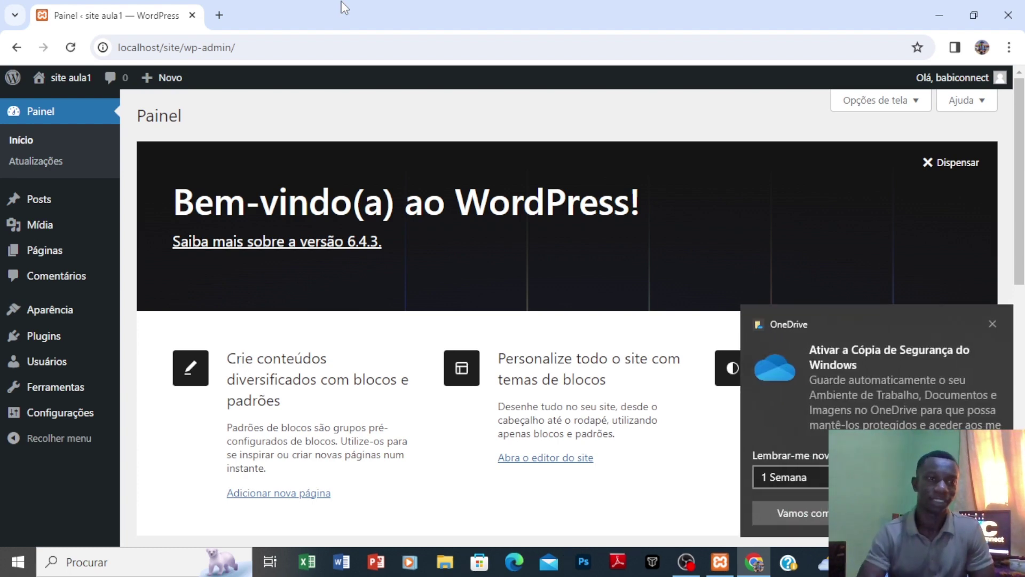
# Step: View the live front page of site aula1 and return to the WordPress admin area
pyautogui.click(54, 80)
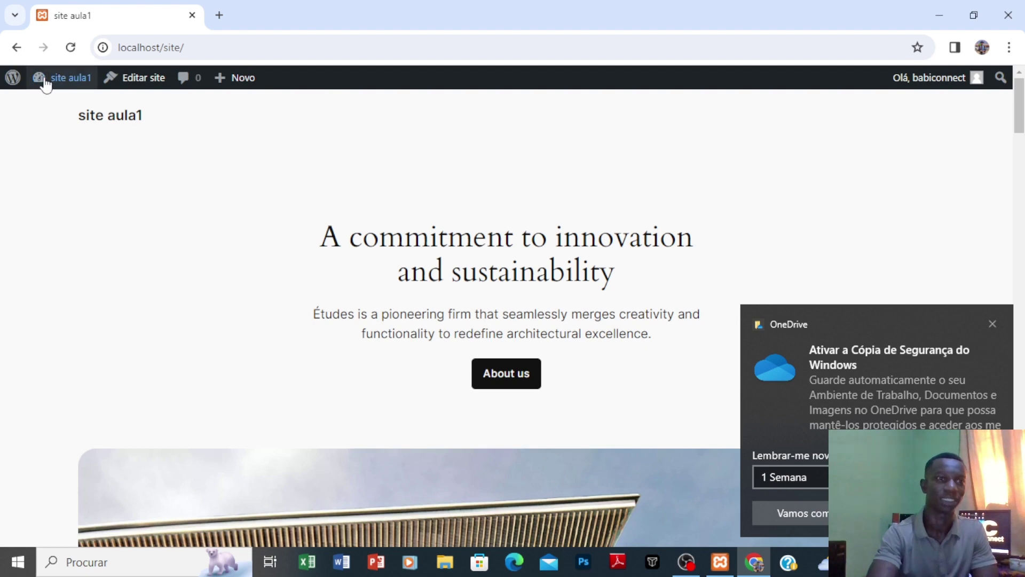
pyautogui.click(13, 77)
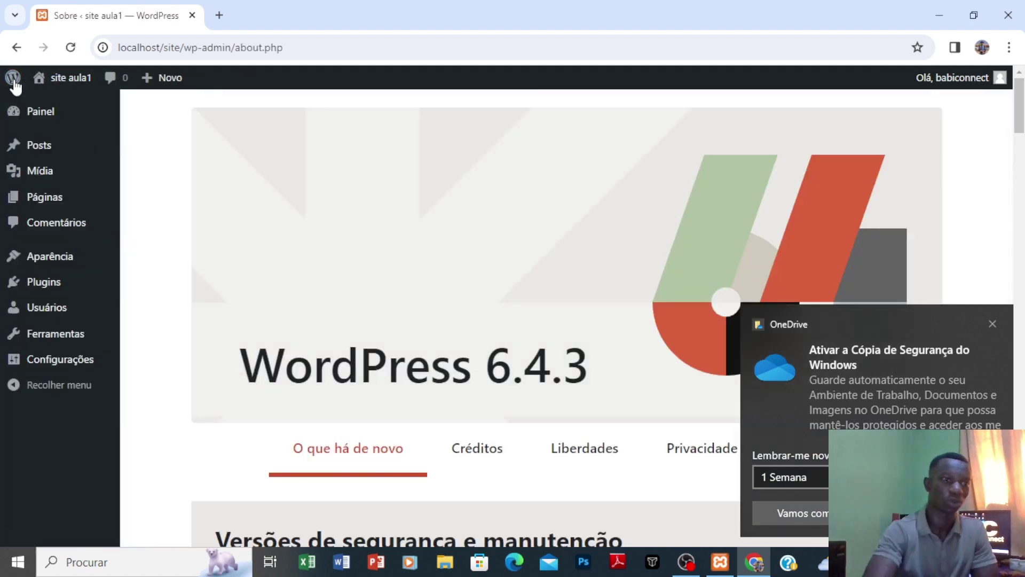
# Step: Install the Astra theme from the popular WordPress themes and activate it on the site
pyautogui.moveTo(37, 261)
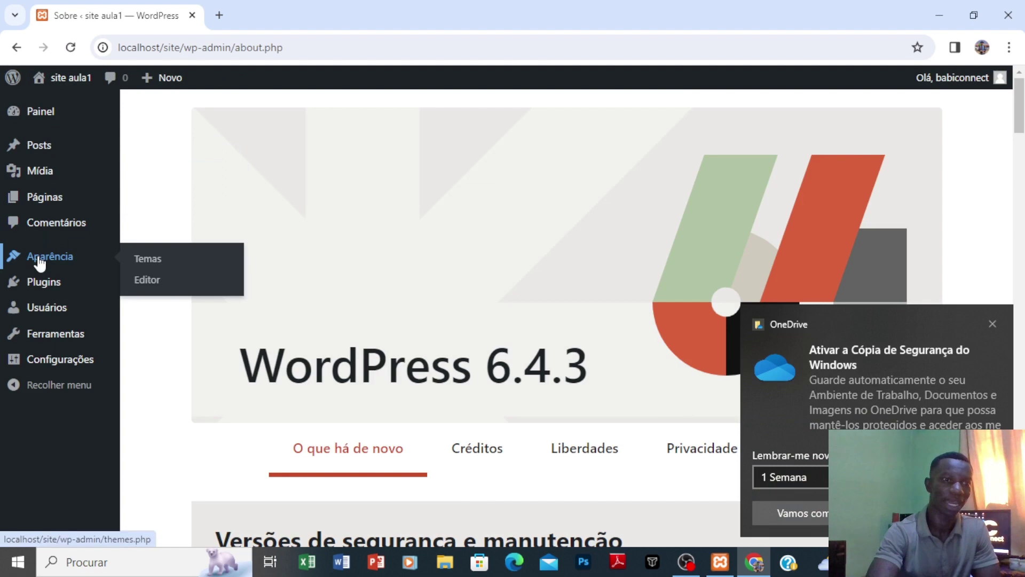
pyautogui.click(156, 267)
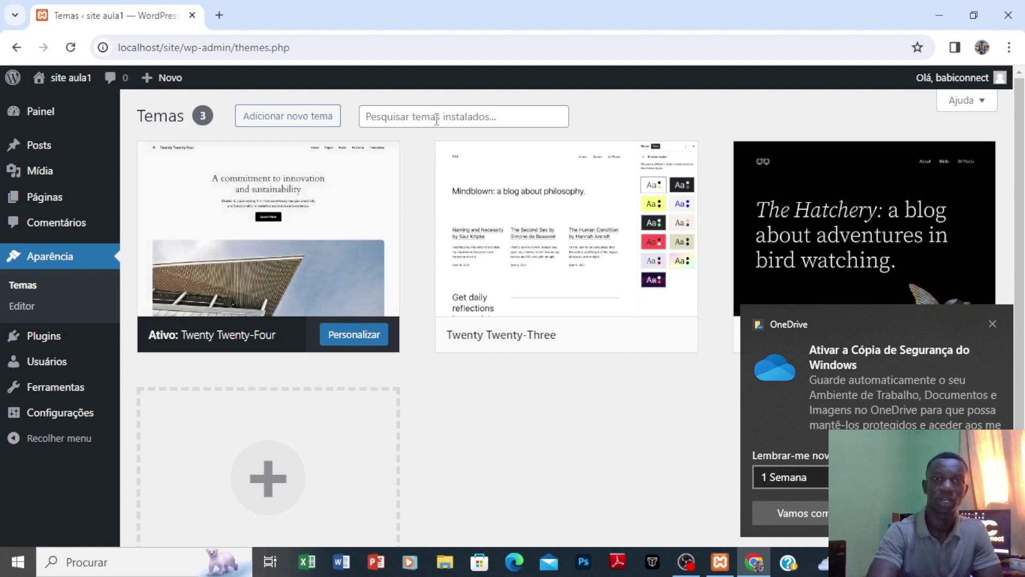
pyautogui.click(320, 121)
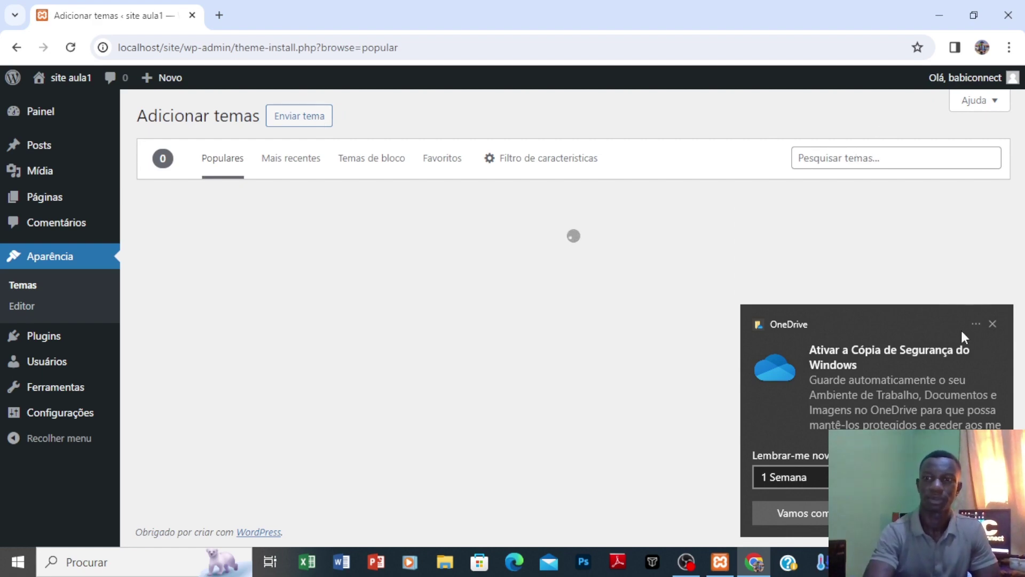
pyautogui.click(991, 325)
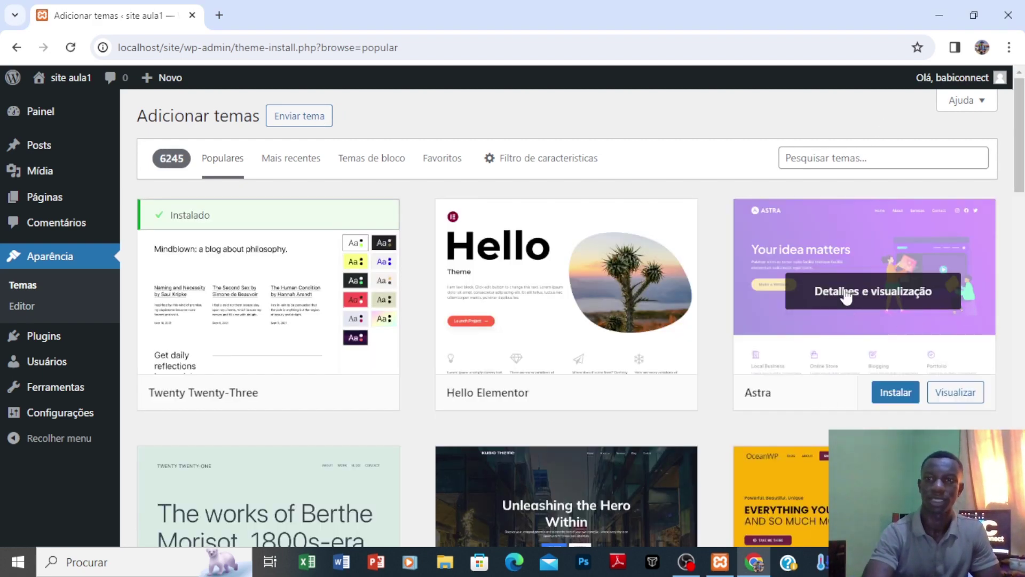
pyautogui.moveTo(899, 401)
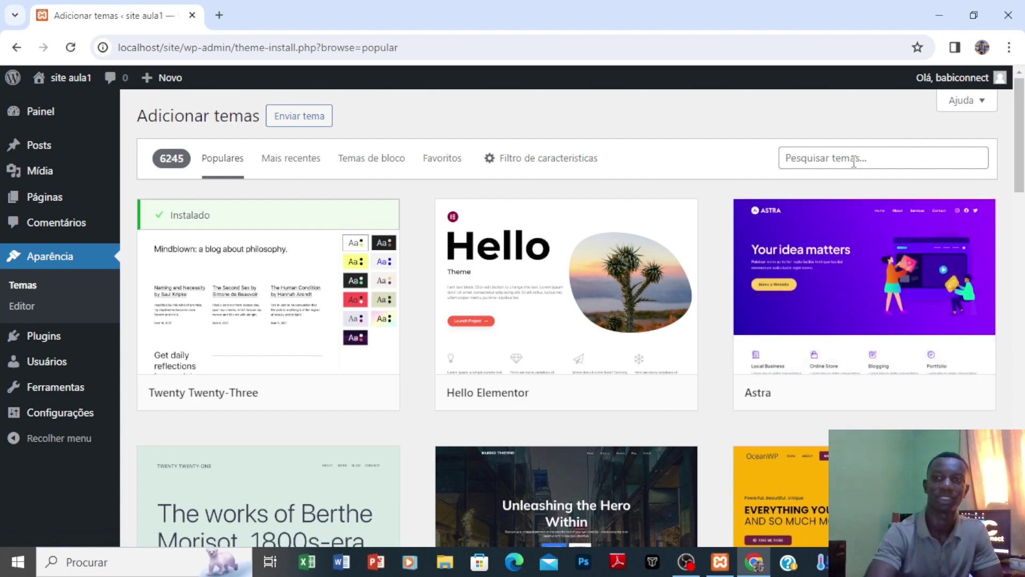
pyautogui.click(892, 395)
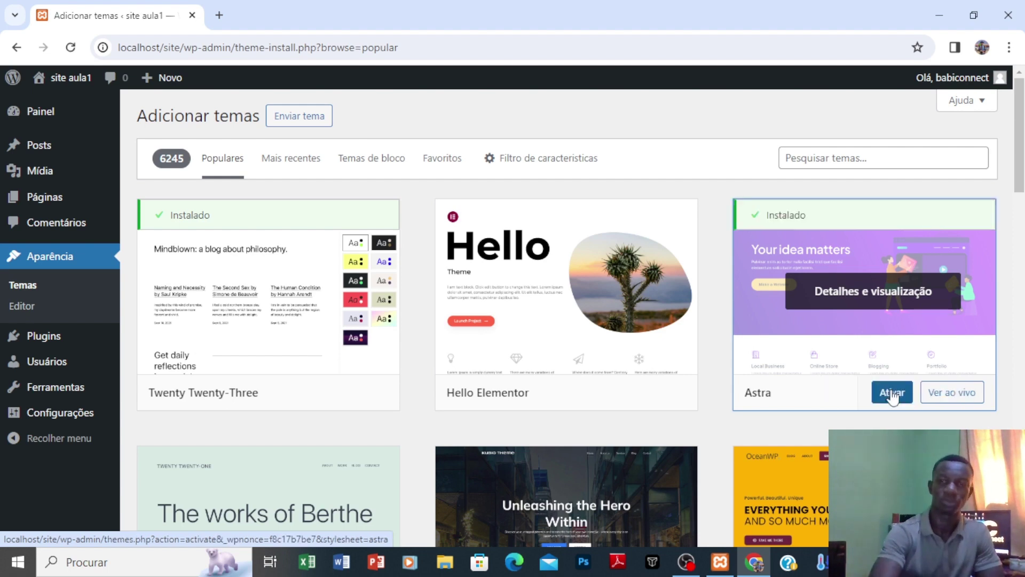
pyautogui.click(891, 395)
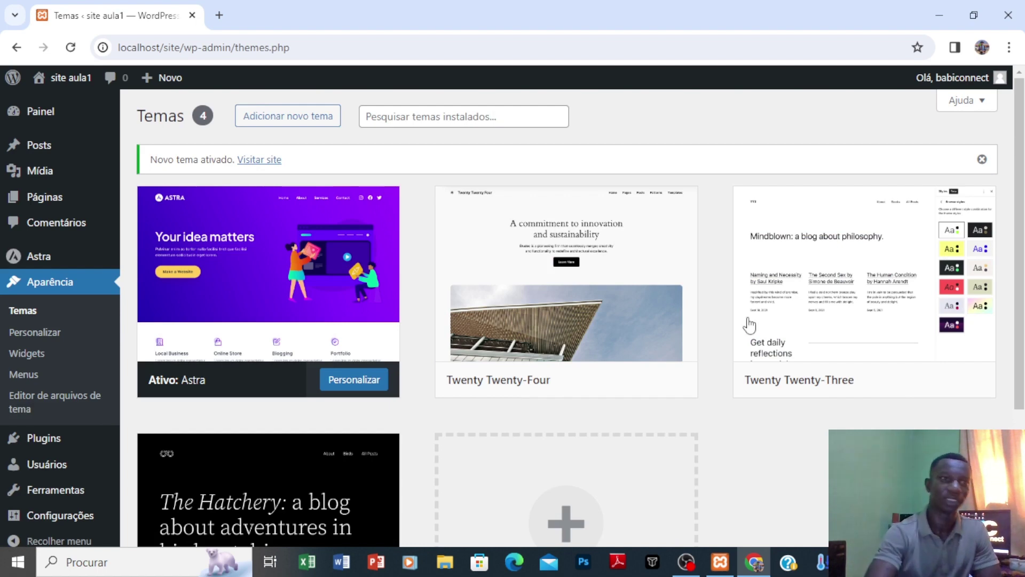
# Step: Check the site's front page with the Astra theme applied and return to the admin area
pyautogui.click(75, 79)
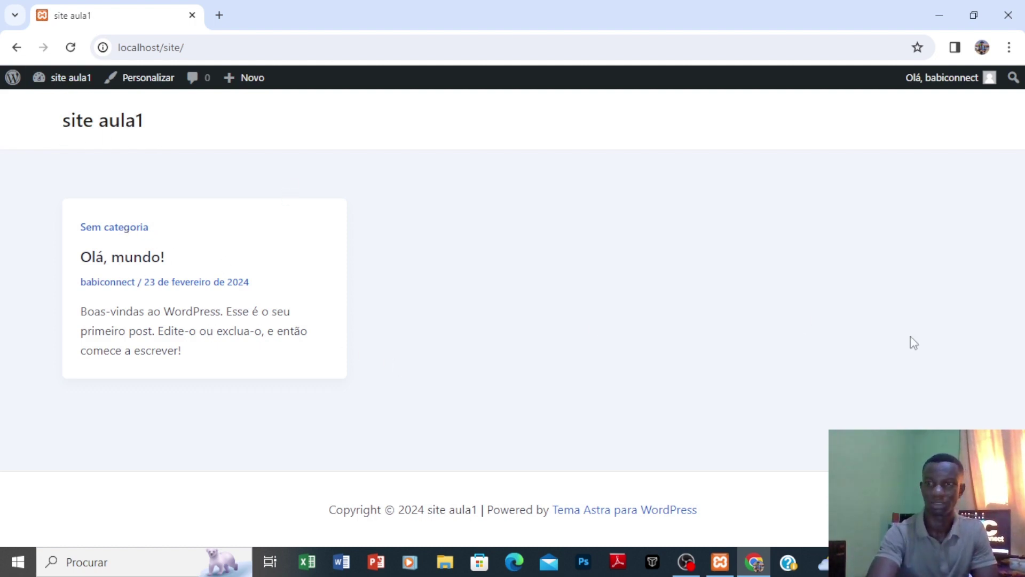
pyautogui.moveTo(16, 84)
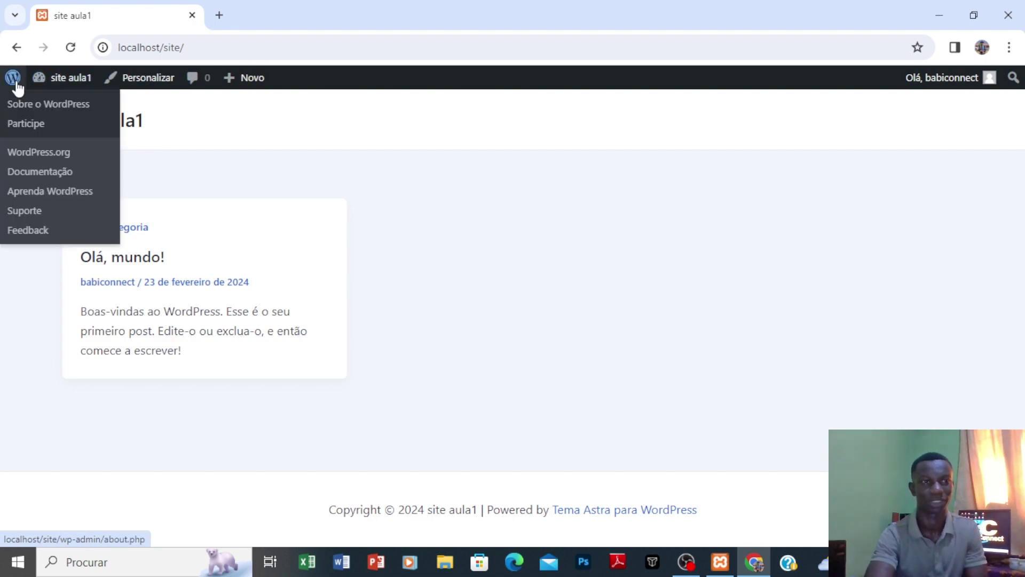
pyautogui.click(17, 85)
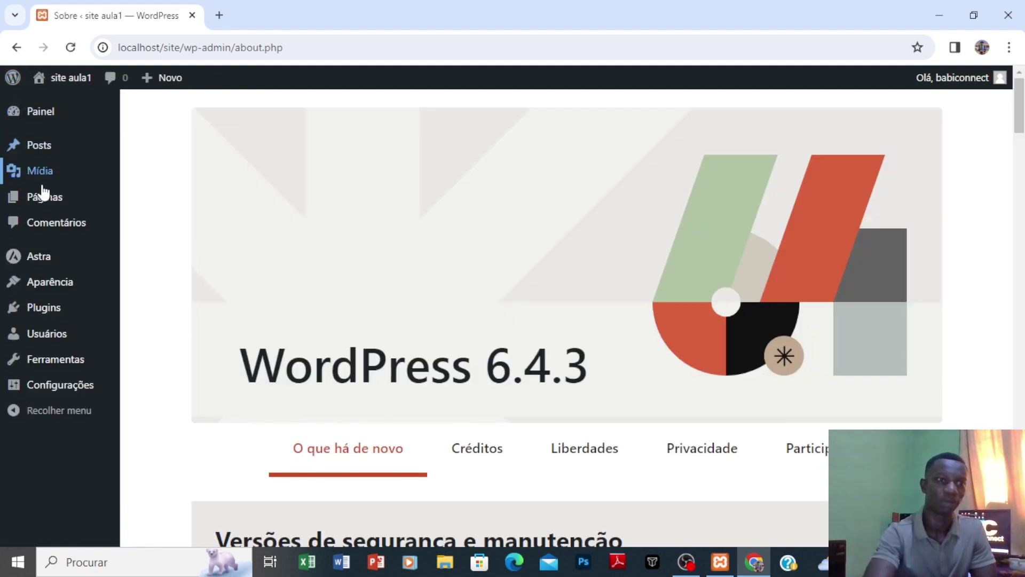
# Step: Create a new page titled "Home" and publish it
pyautogui.moveTo(39, 196)
pyautogui.click(171, 224)
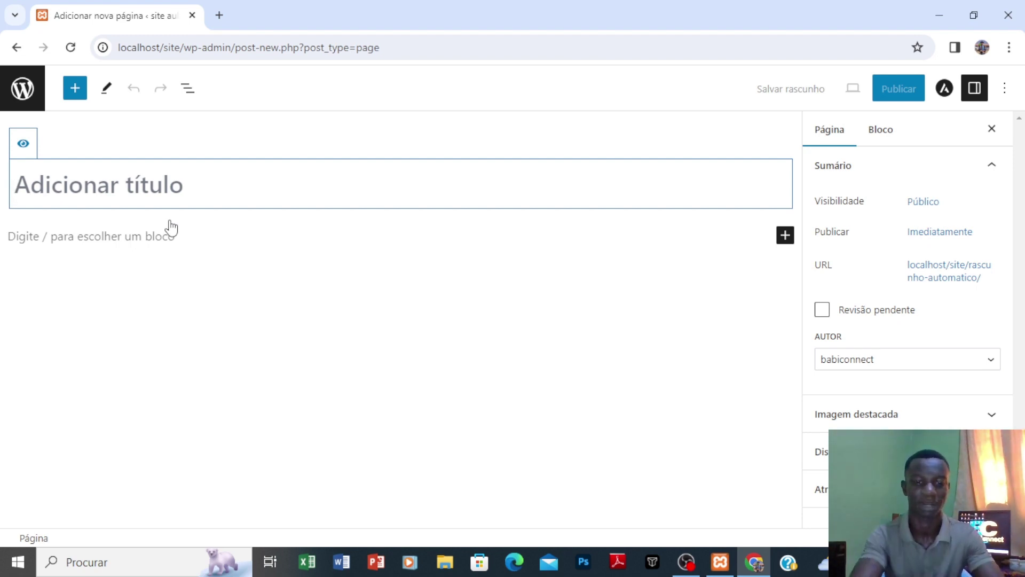
pyautogui.write('Home')
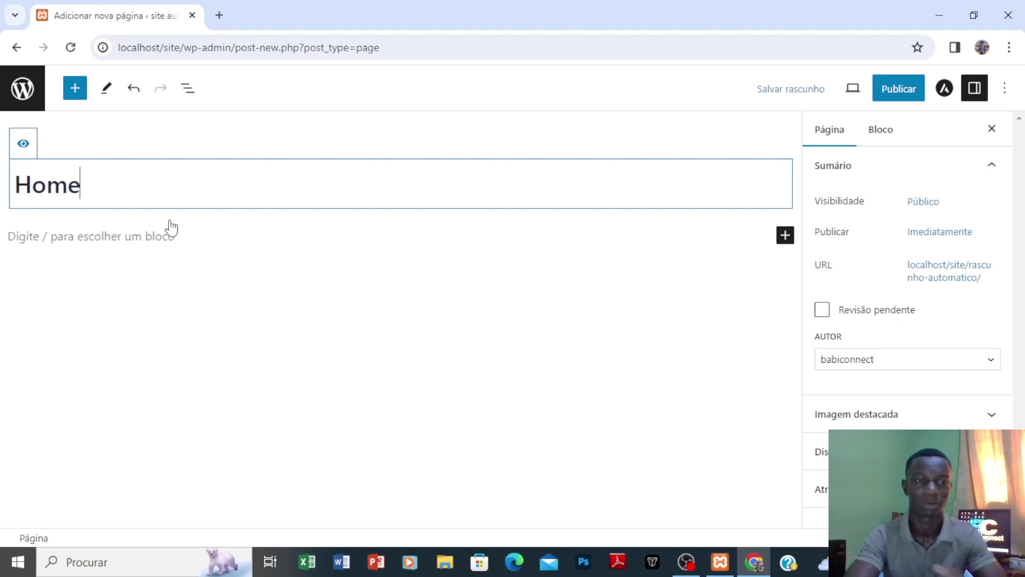
pyautogui.click(907, 91)
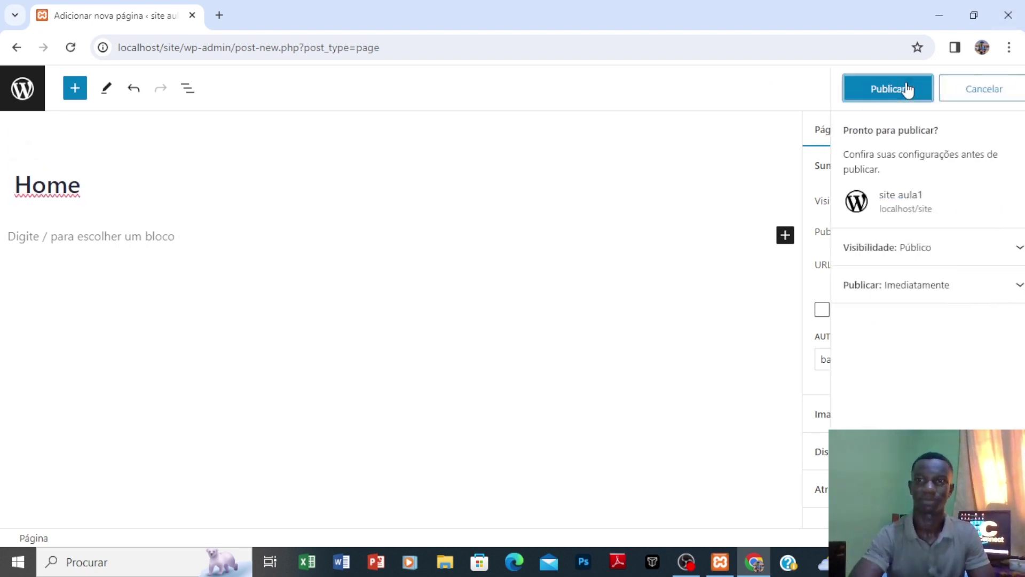
pyautogui.click(908, 88)
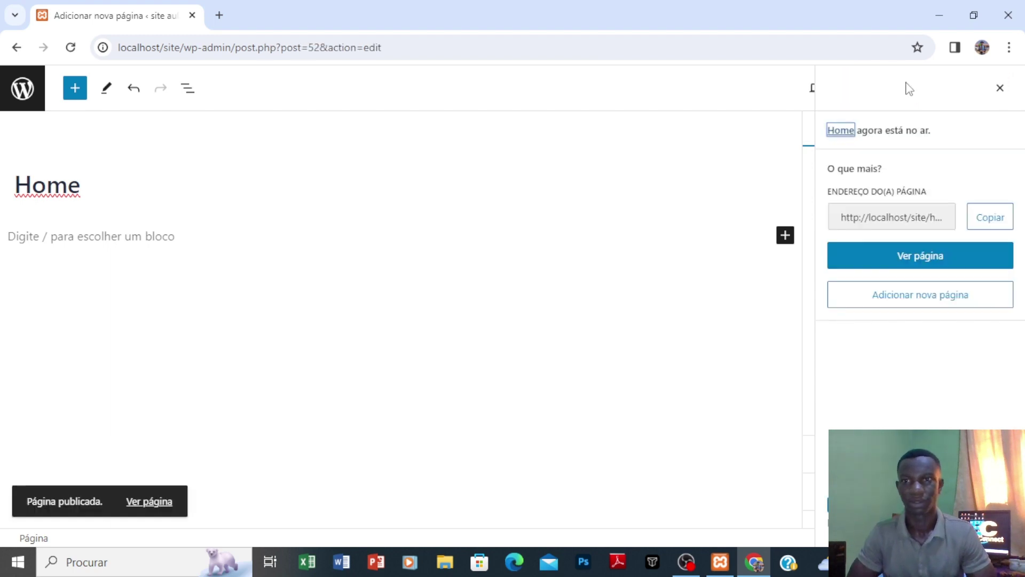
# Step: Create a new page titled "Sobre" and publish it
pyautogui.click(904, 304)
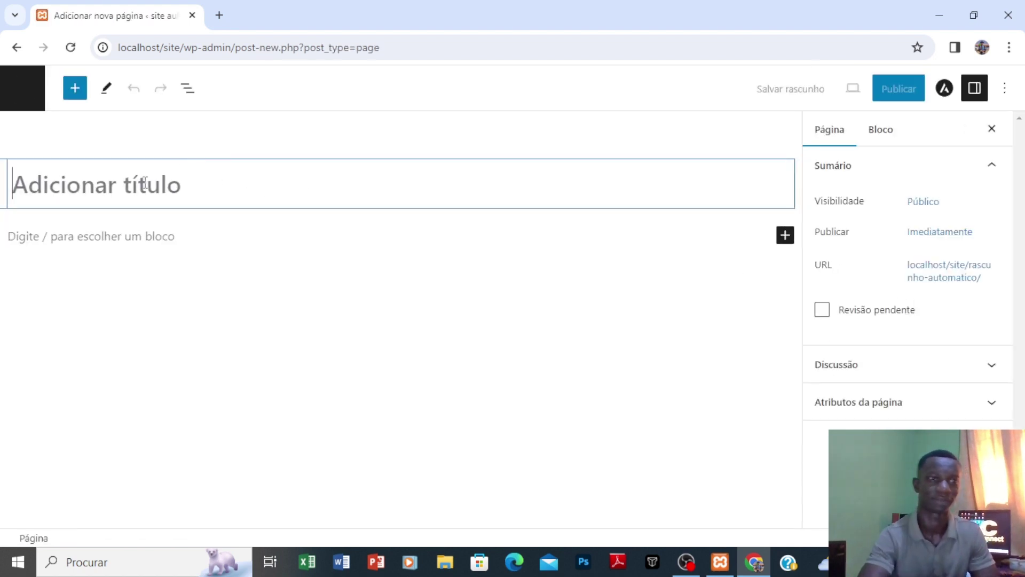
pyautogui.write('Sobre')
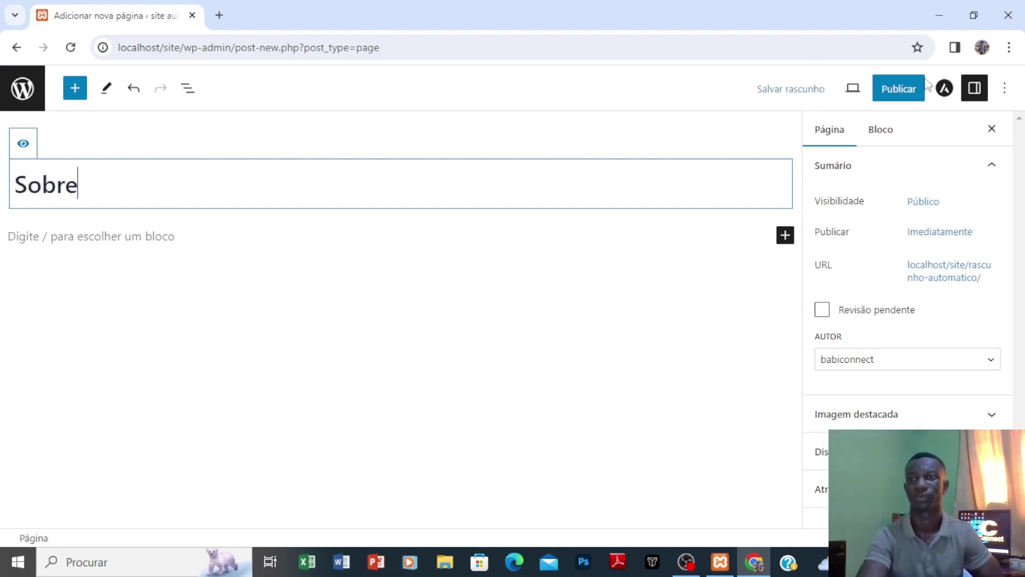
pyautogui.click(902, 90)
pyautogui.click(886, 93)
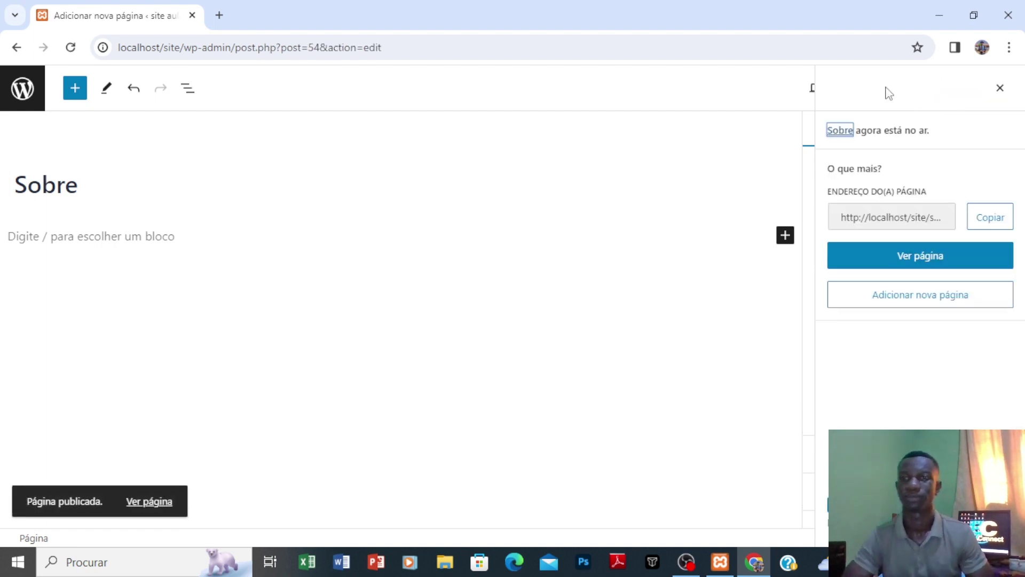
# Step: Create another page titled "Serviços", with the spelling corrected to use ç, and publish it
pyautogui.click(930, 299)
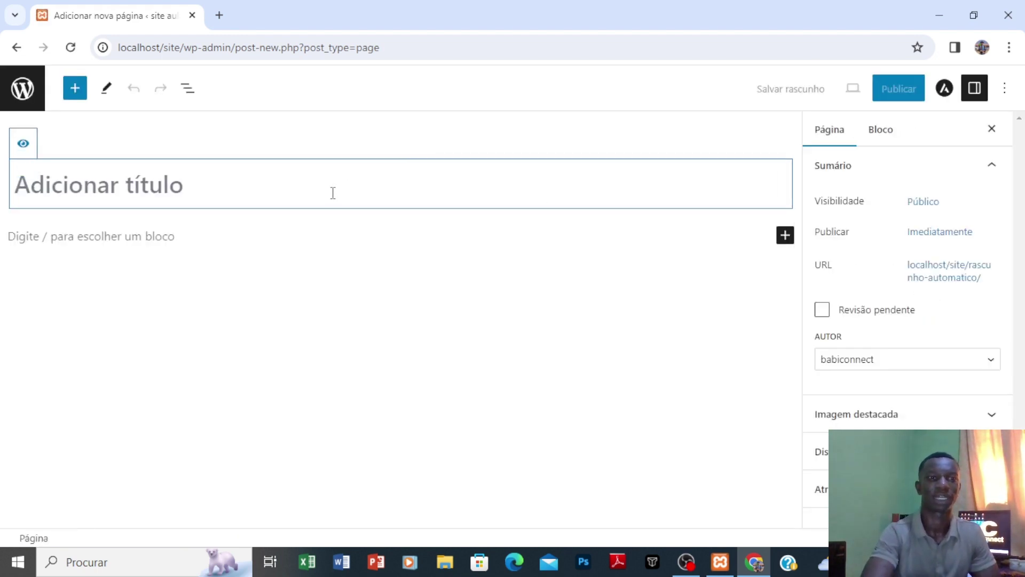
pyautogui.write('Servico')
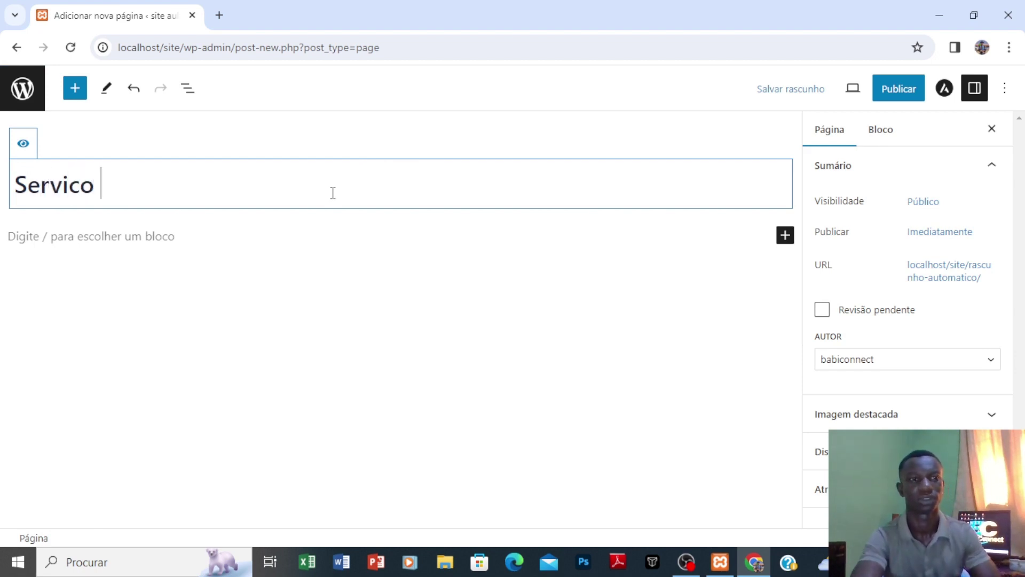
pyautogui.press('BackSpace')
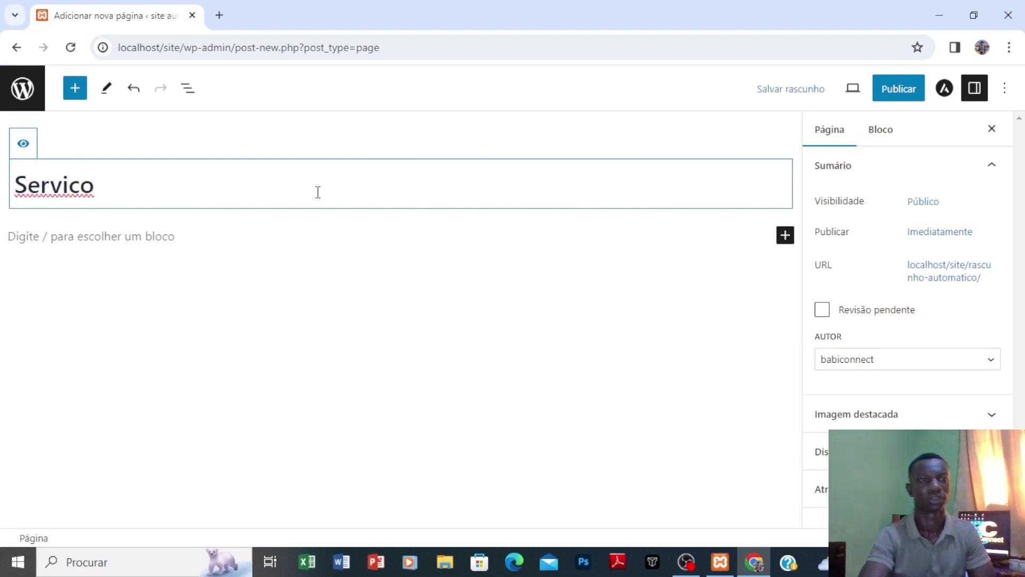
pyautogui.write('s')
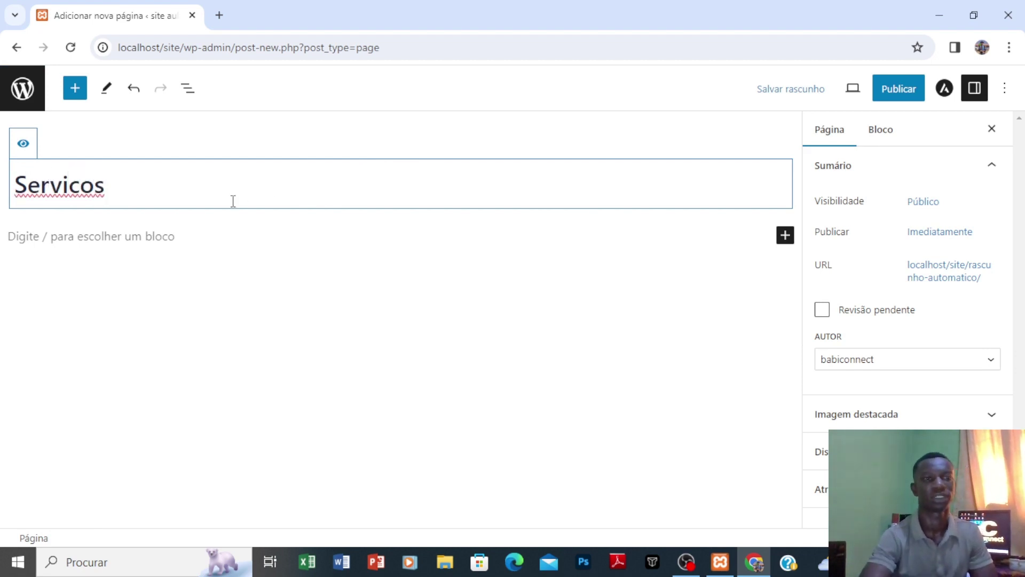
pyautogui.rightClick(69, 192)
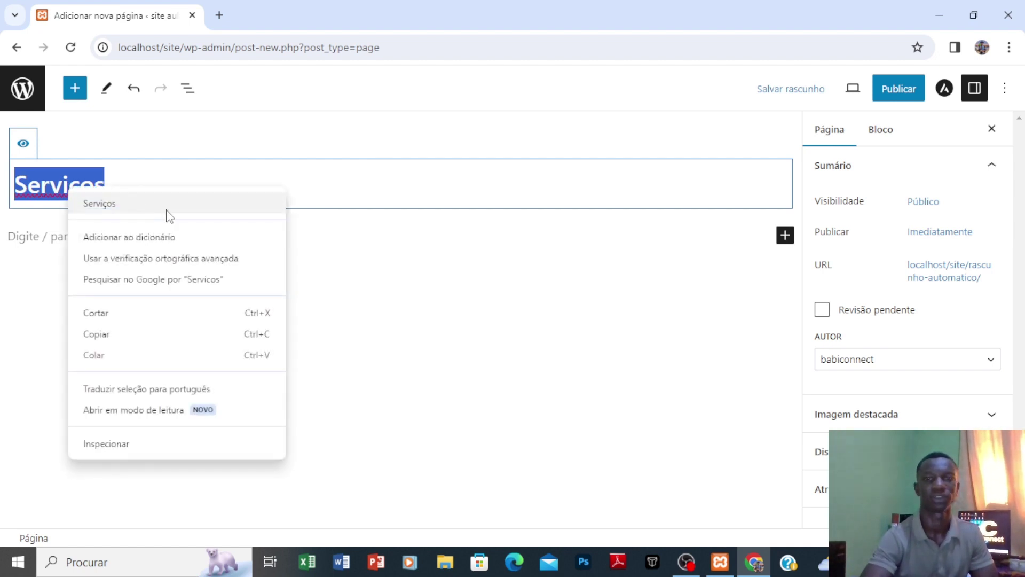
pyautogui.click(165, 212)
pyautogui.click(900, 96)
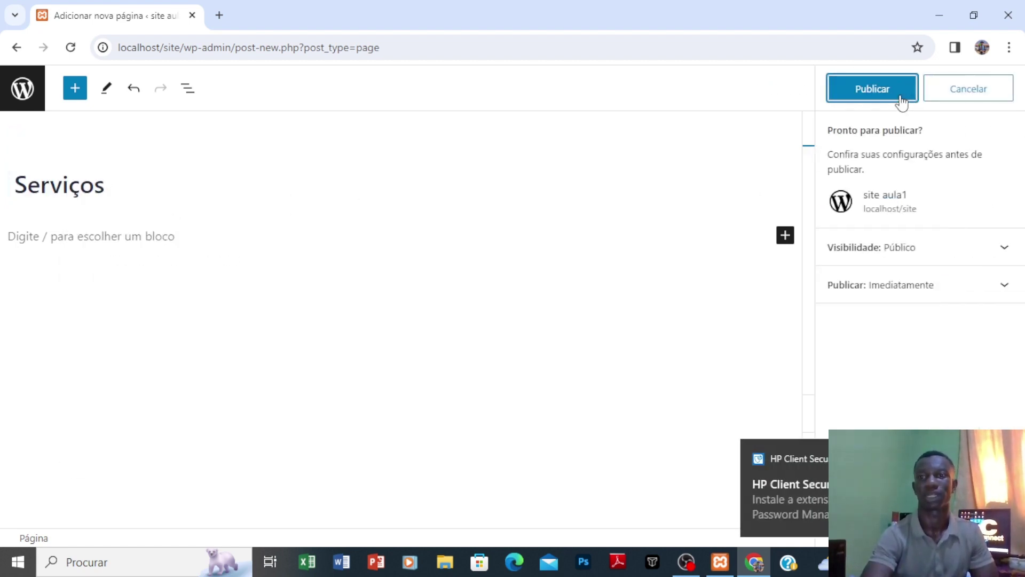
pyautogui.click(901, 100)
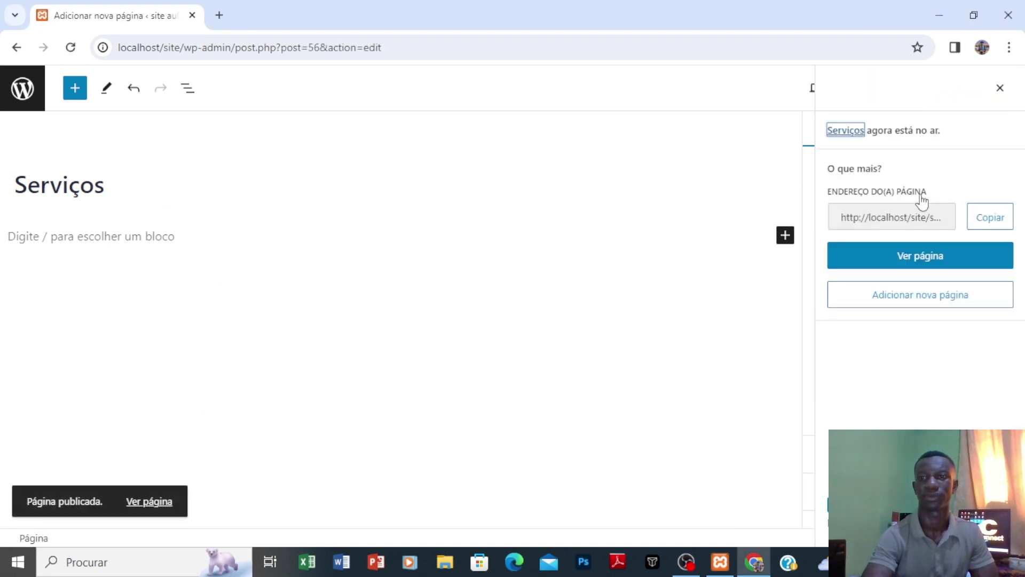
# Step: Create a new page titled "Contacto" and publish it
pyautogui.click(904, 302)
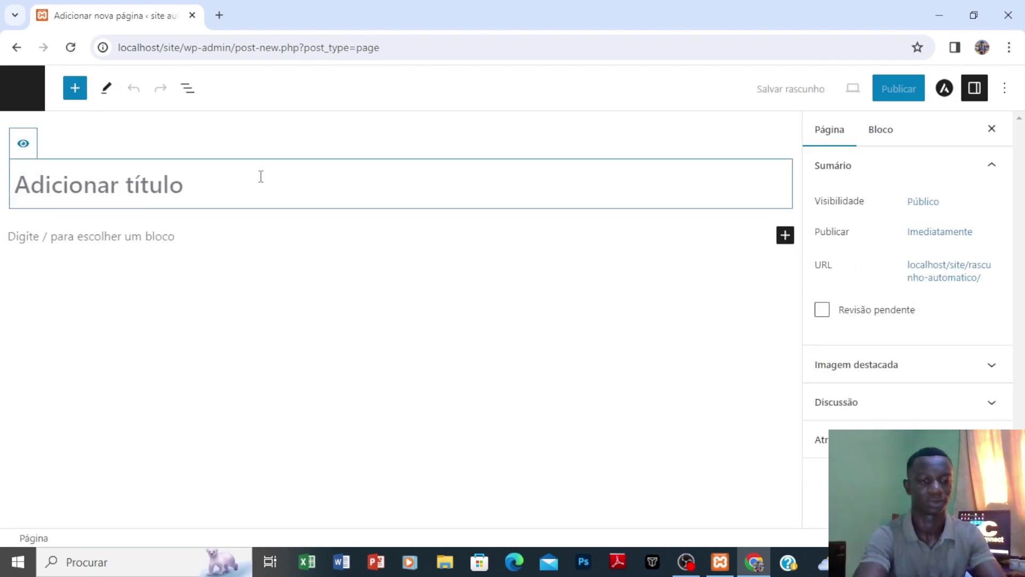
pyautogui.write('Contac')
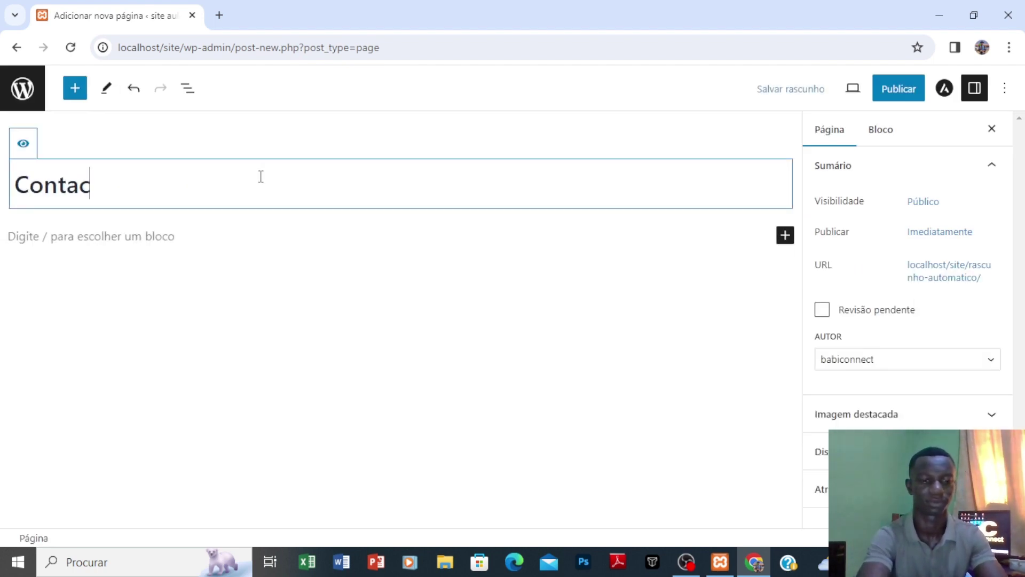
pyautogui.write('to')
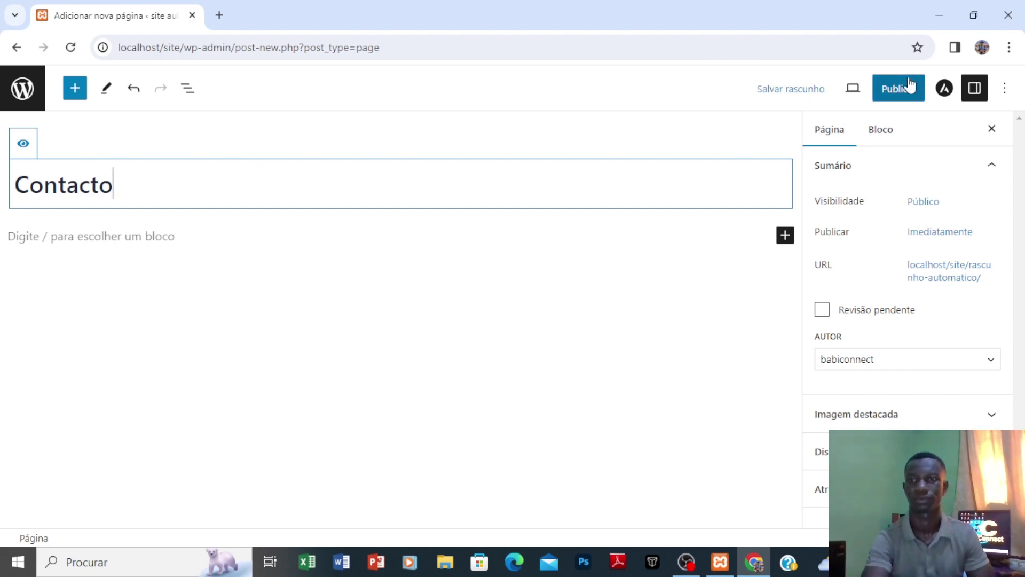
pyautogui.click(910, 86)
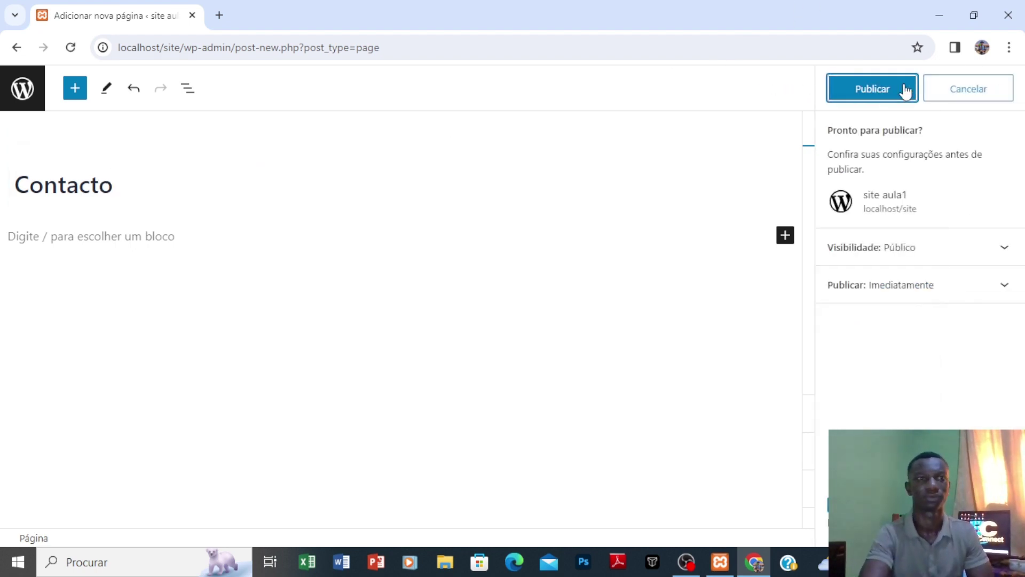
pyautogui.click(904, 90)
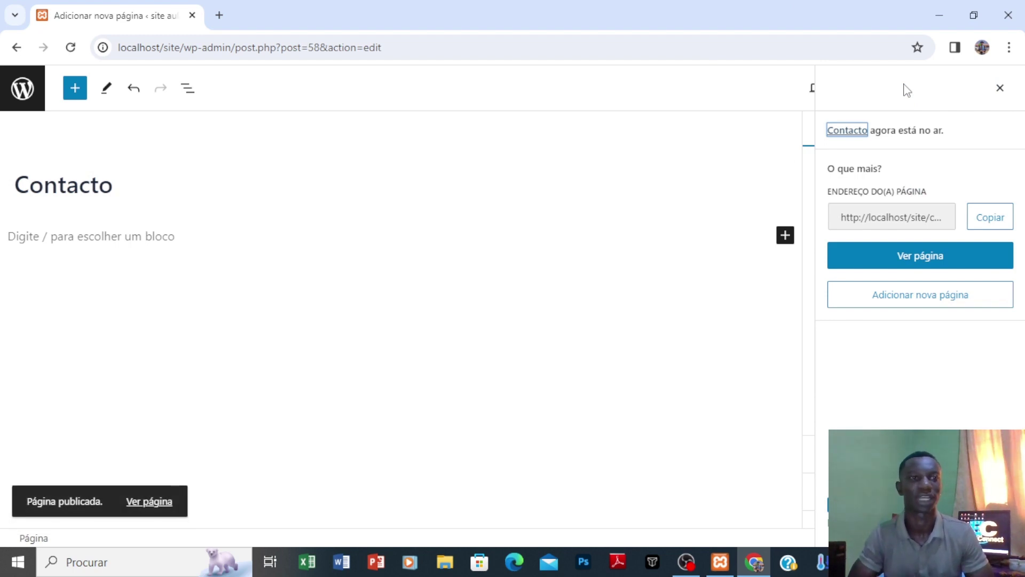
# Step: Leave the page editor and permanently delete the site's existing navigation menu with the invalid page items
pyautogui.click(27, 88)
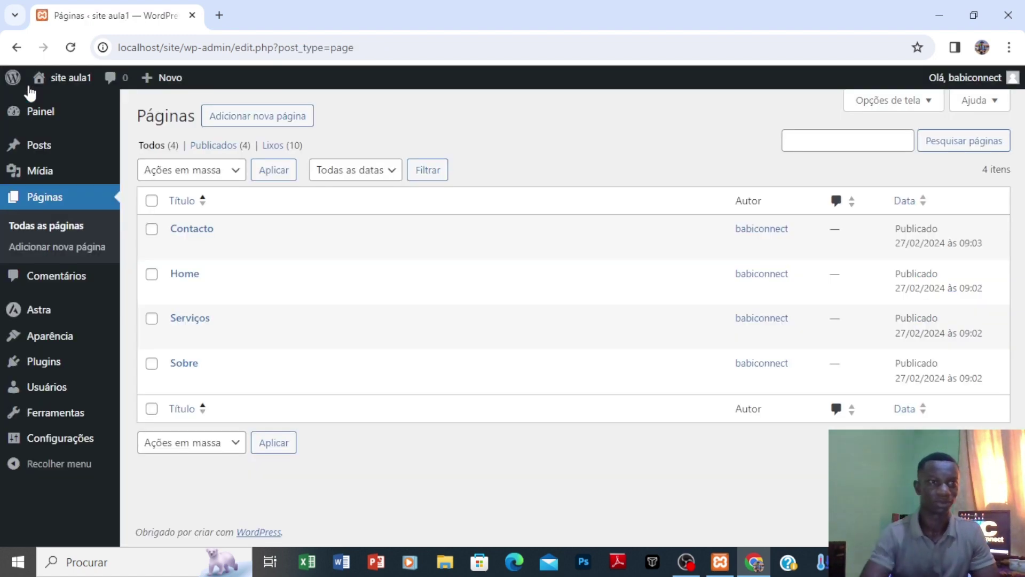
pyautogui.moveTo(52, 311)
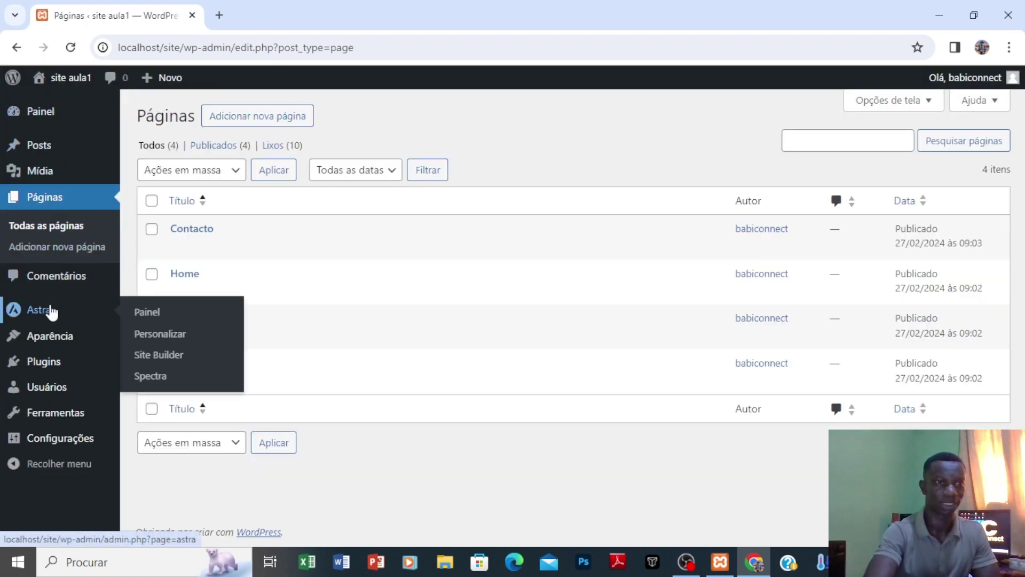
pyautogui.moveTo(52, 342)
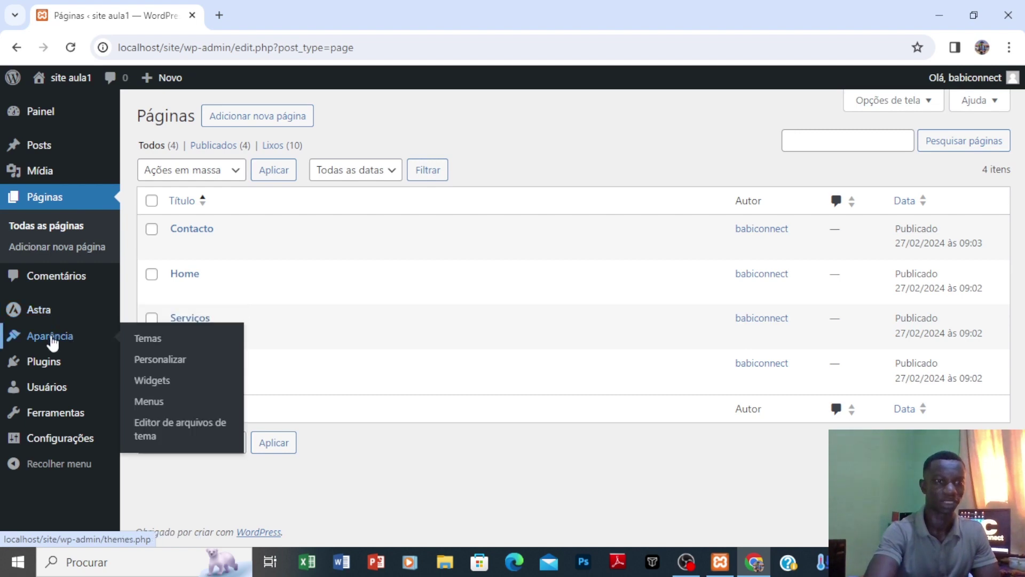
pyautogui.click(154, 407)
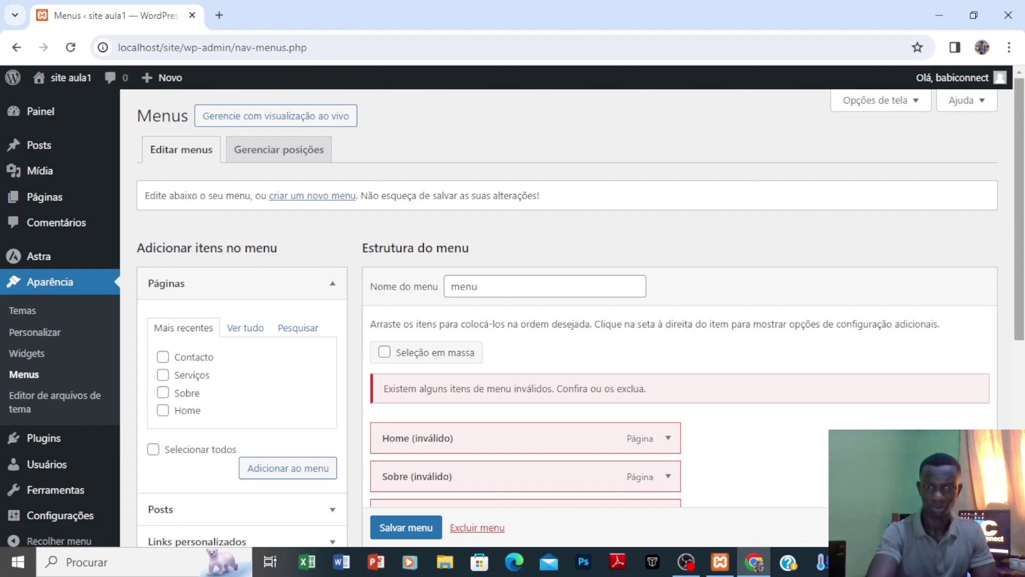
pyautogui.scroll(-1, 1018, 229)
pyautogui.scroll(-2, 1019, 229)
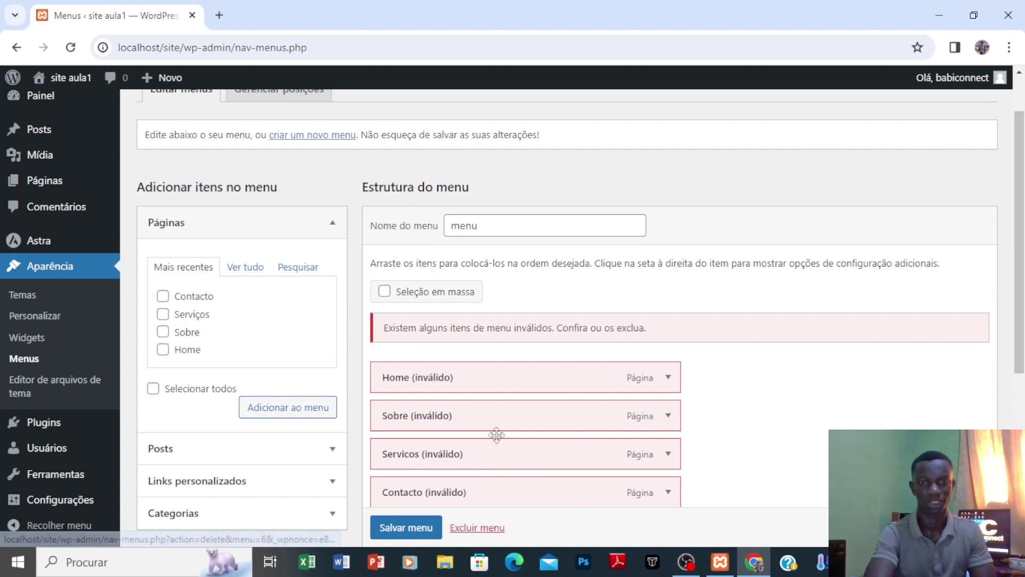
pyautogui.scroll(-1, 487, 531)
pyautogui.click(486, 528)
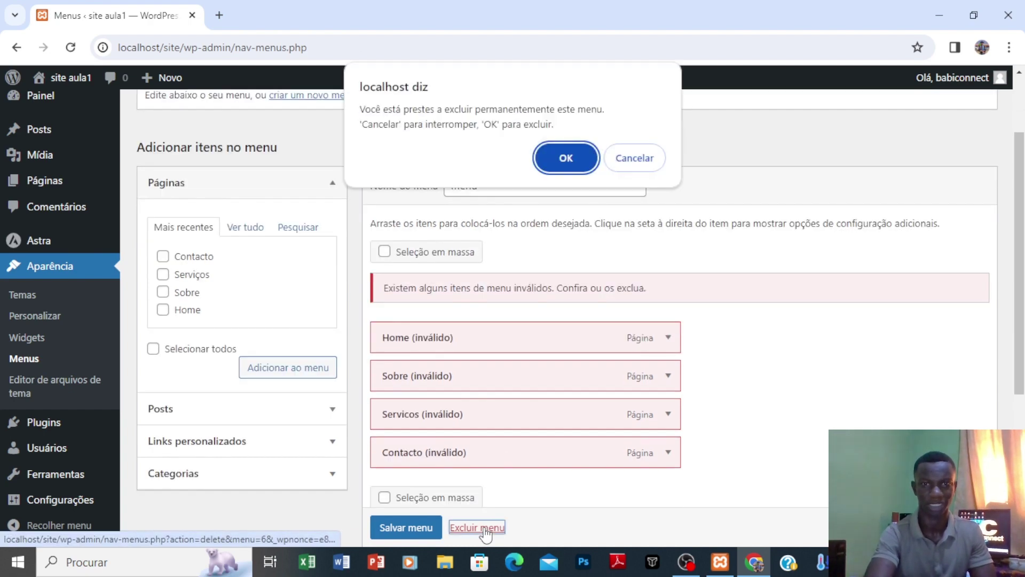
pyautogui.click(573, 160)
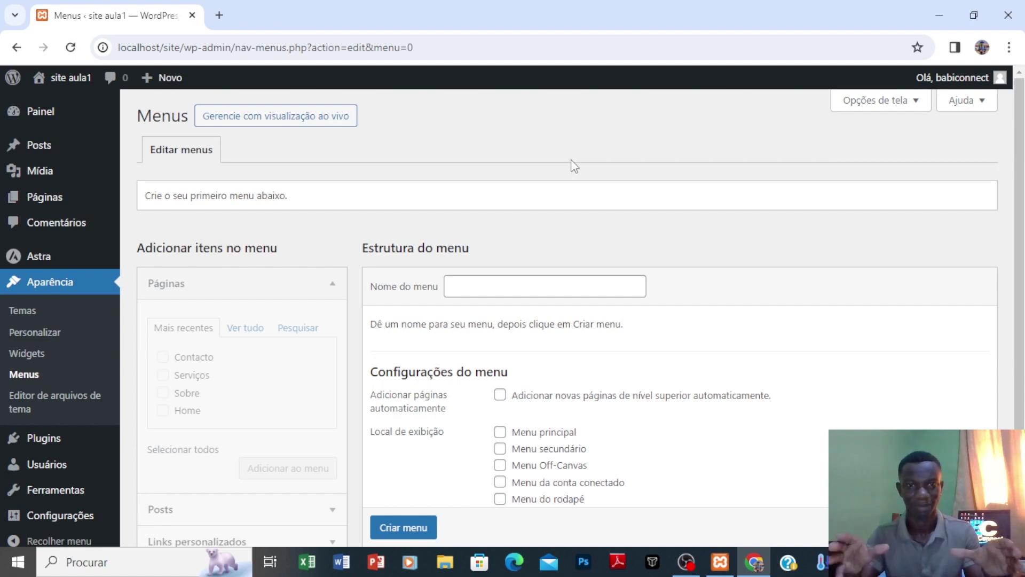
# Step: Create a new navigation menu named "menu" without assigning a display location
pyautogui.click(512, 285)
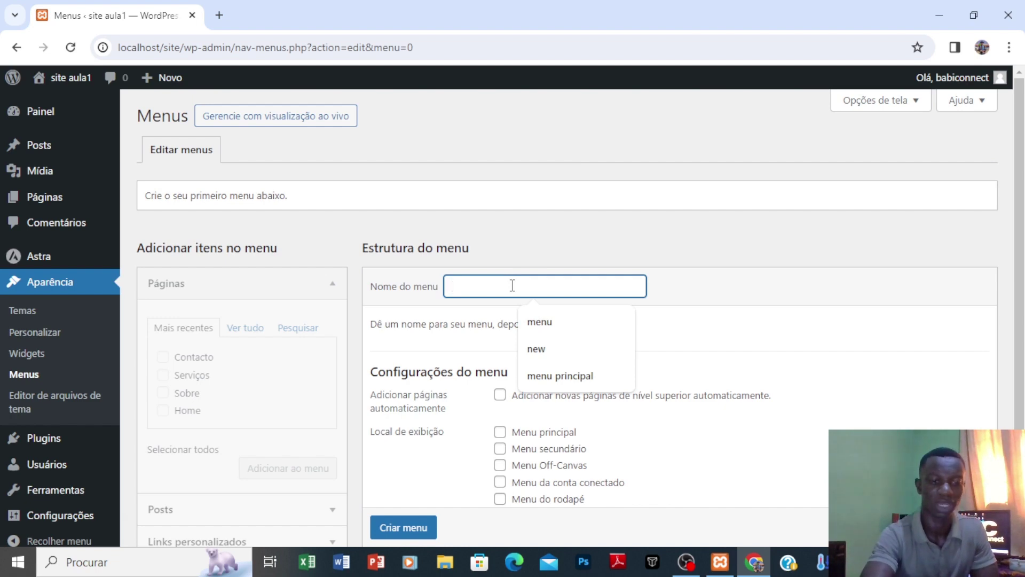
pyautogui.write('menu')
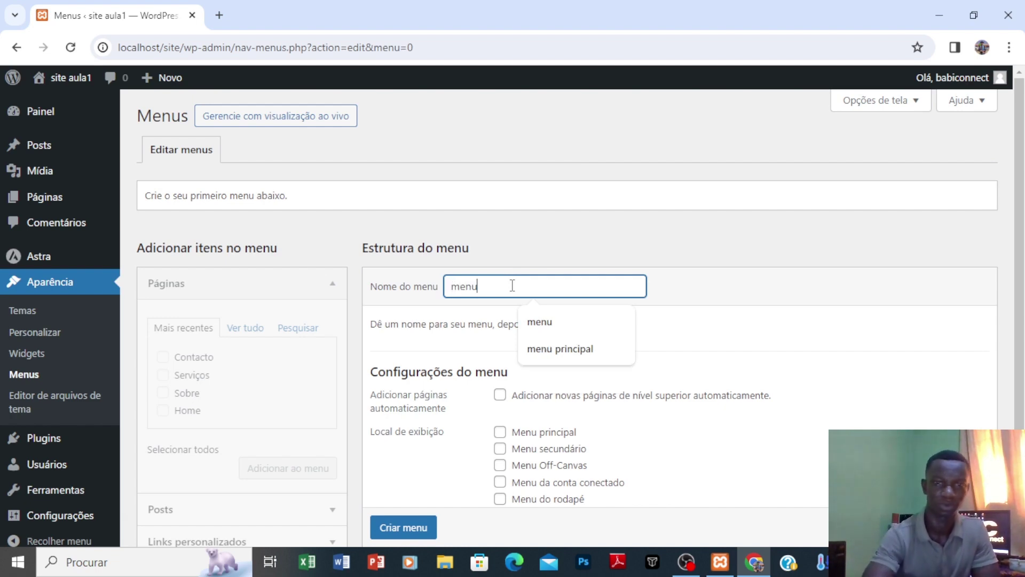
pyautogui.click(402, 527)
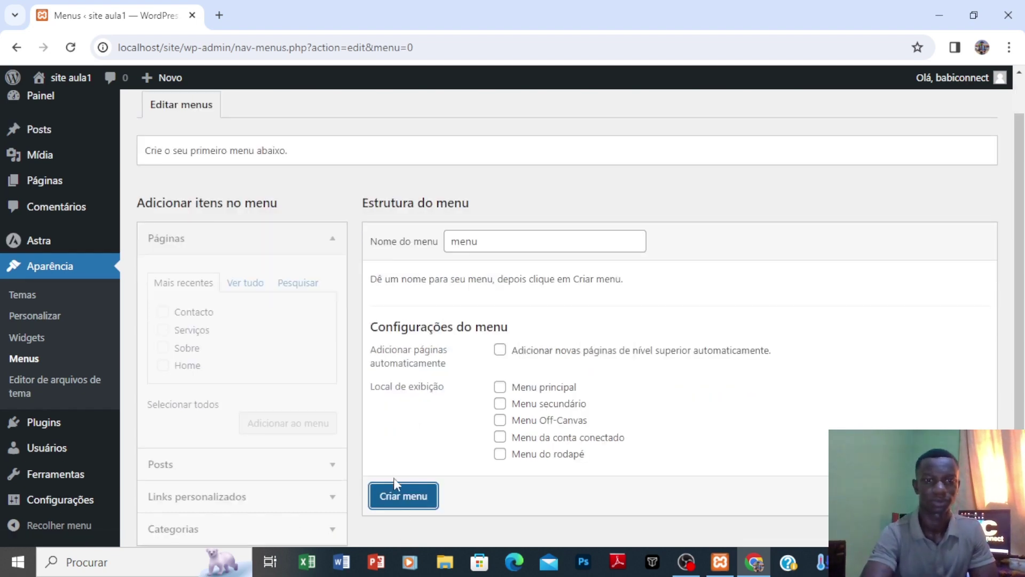
pyautogui.click(396, 503)
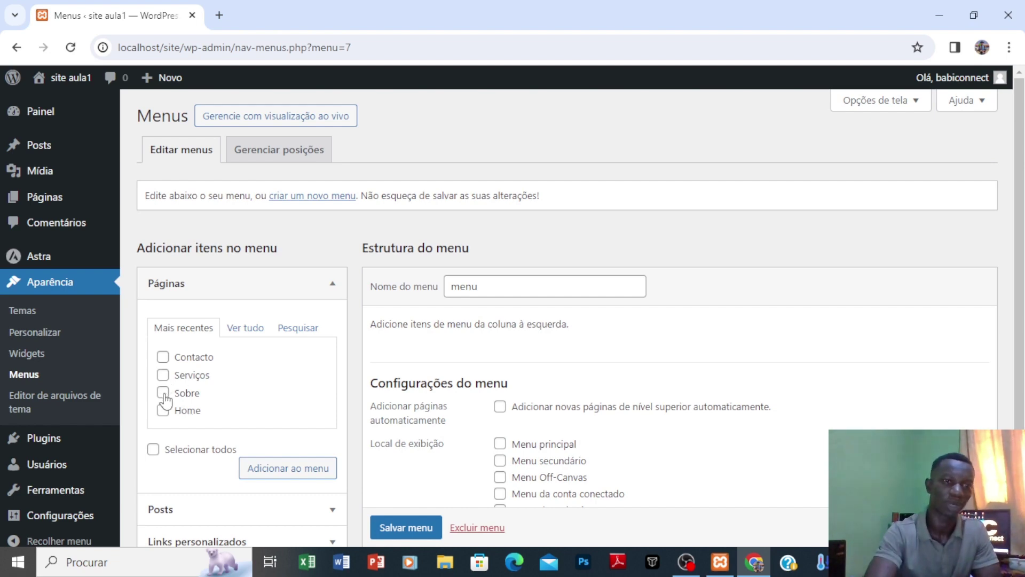
# Step: Add the Home, Sobre, Serviços and Contacto pages to the new menu
pyautogui.click(163, 410)
pyautogui.click(163, 393)
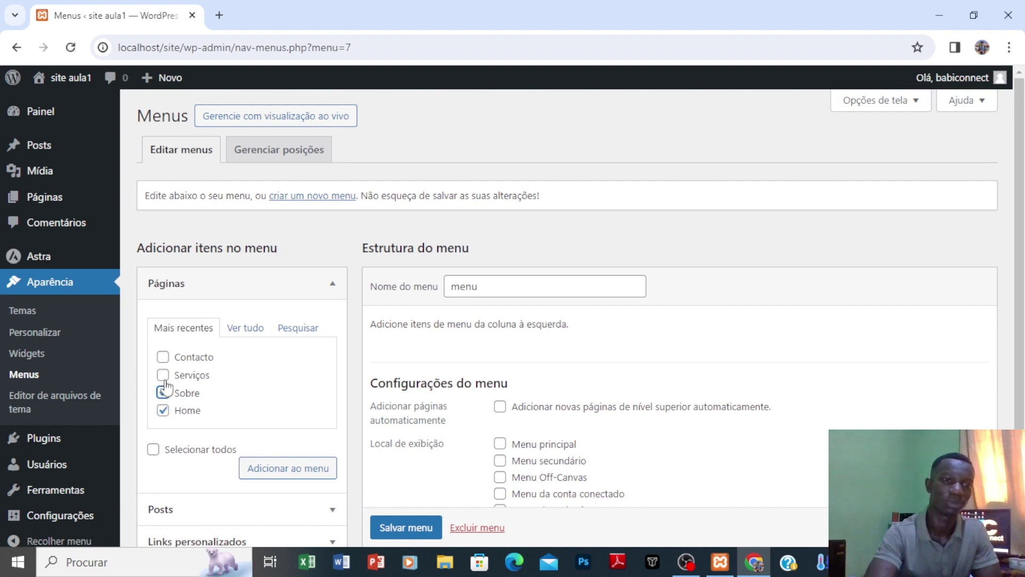
pyautogui.click(162, 375)
pyautogui.click(163, 360)
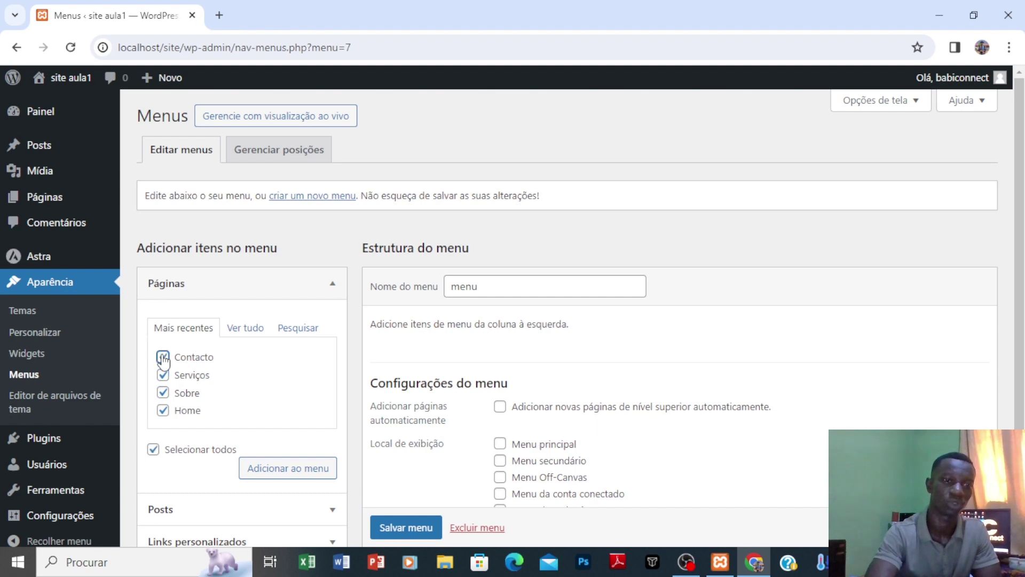
pyautogui.click(321, 473)
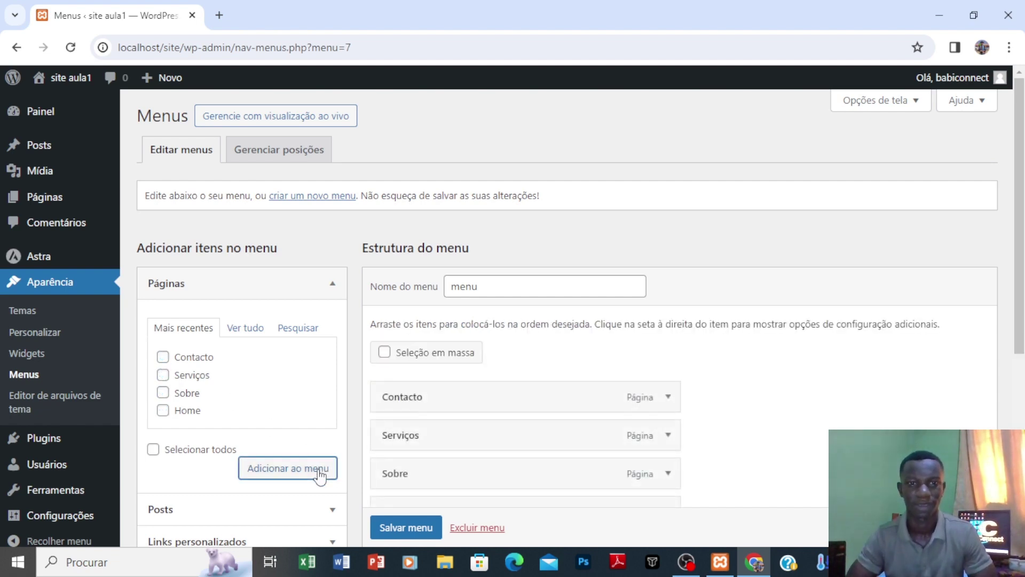
# Step: Reorder the menu items as Home, Sobre, Serviços, Contacto and save the menu
pyautogui.scroll(-2, 1020, 226)
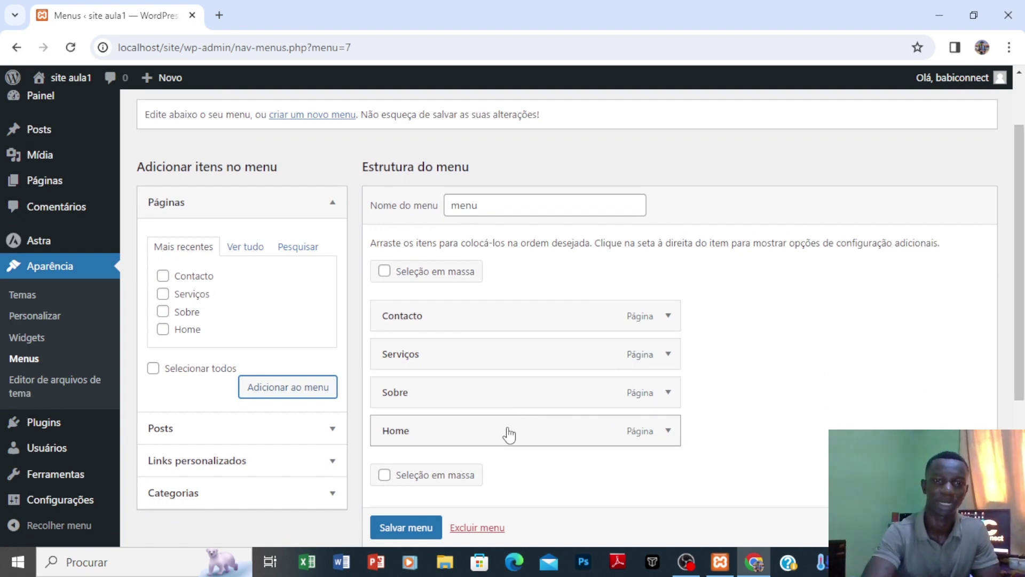
pyautogui.moveTo(509, 434); pyautogui.dragTo(498, 316)
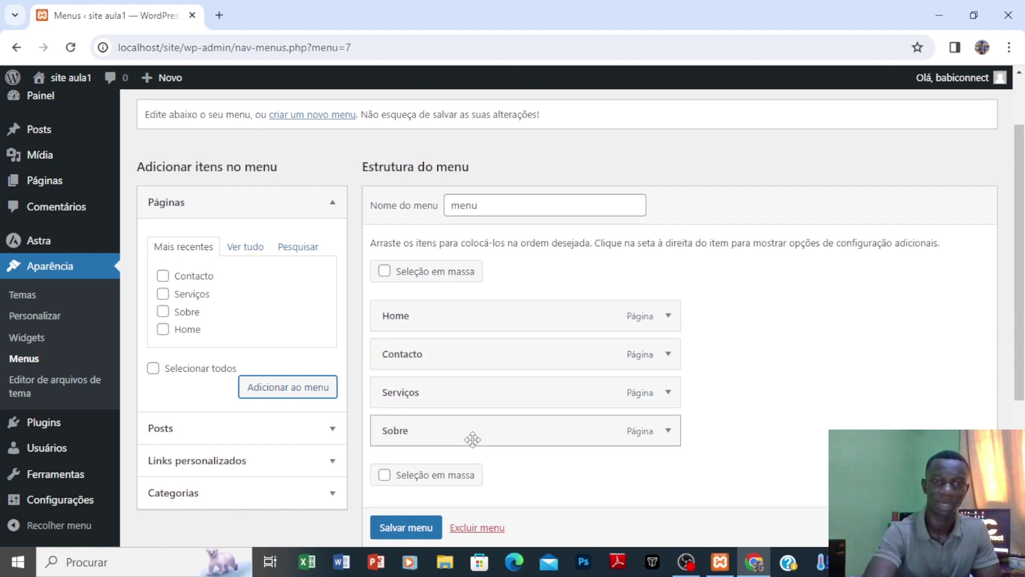
pyautogui.moveTo(472, 439); pyautogui.dragTo(441, 354)
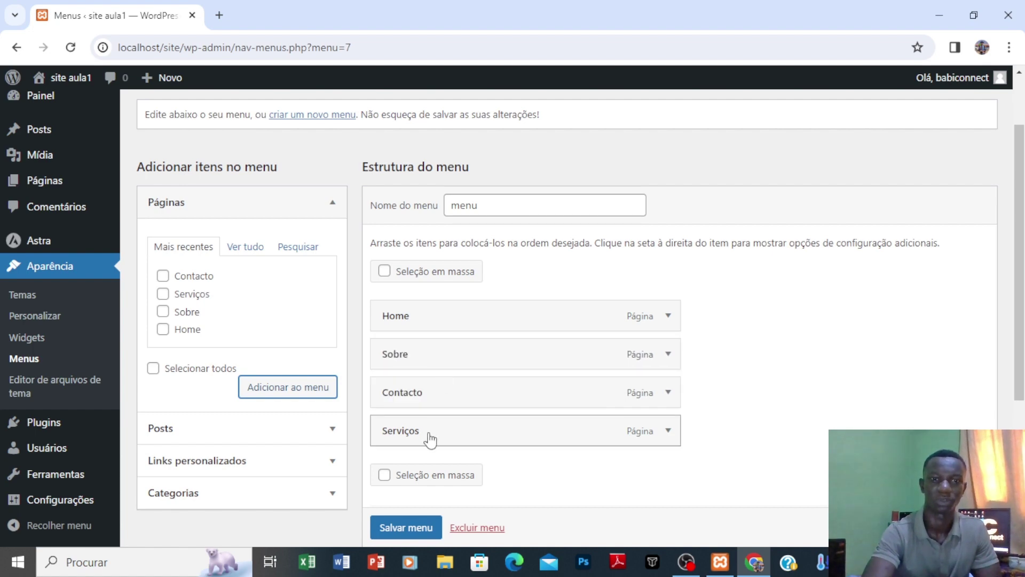
pyautogui.moveTo(426, 426); pyautogui.dragTo(408, 396)
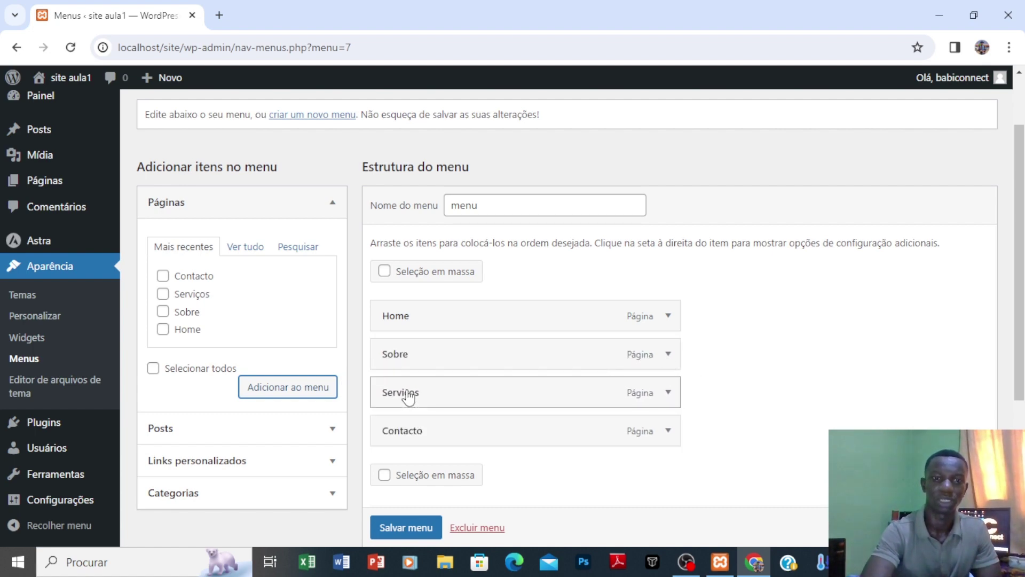
pyautogui.scroll(-1, 417, 534)
pyautogui.click(417, 528)
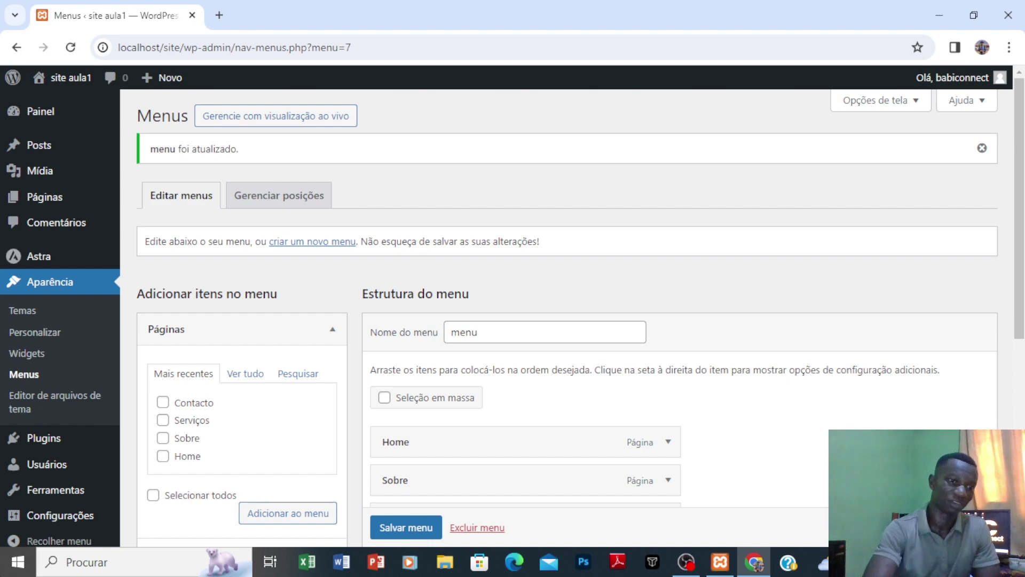
# Step: Open the page for adding plugins and search the plugin directory for "elementor"
pyautogui.moveTo(52, 450)
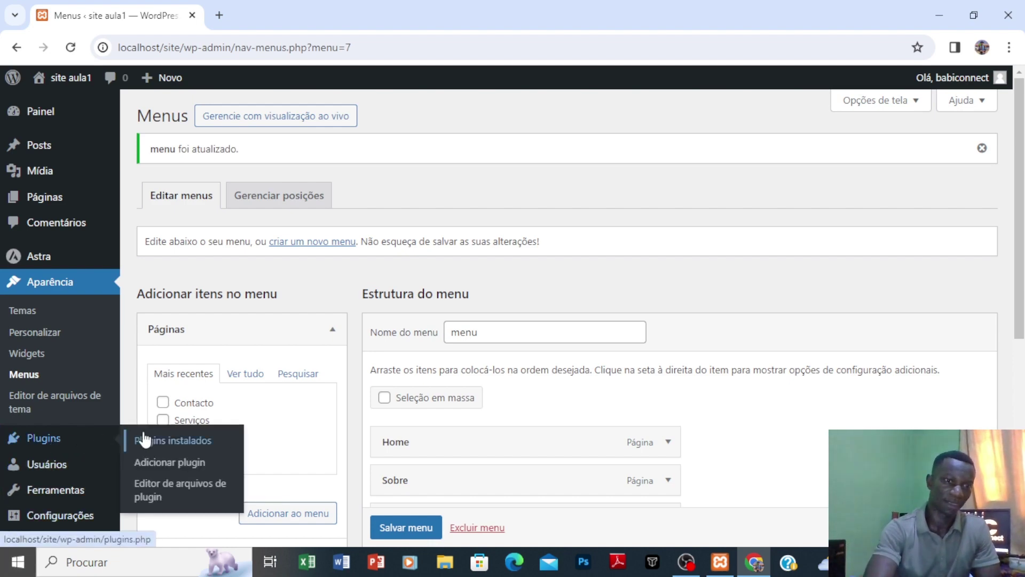
pyautogui.click(170, 462)
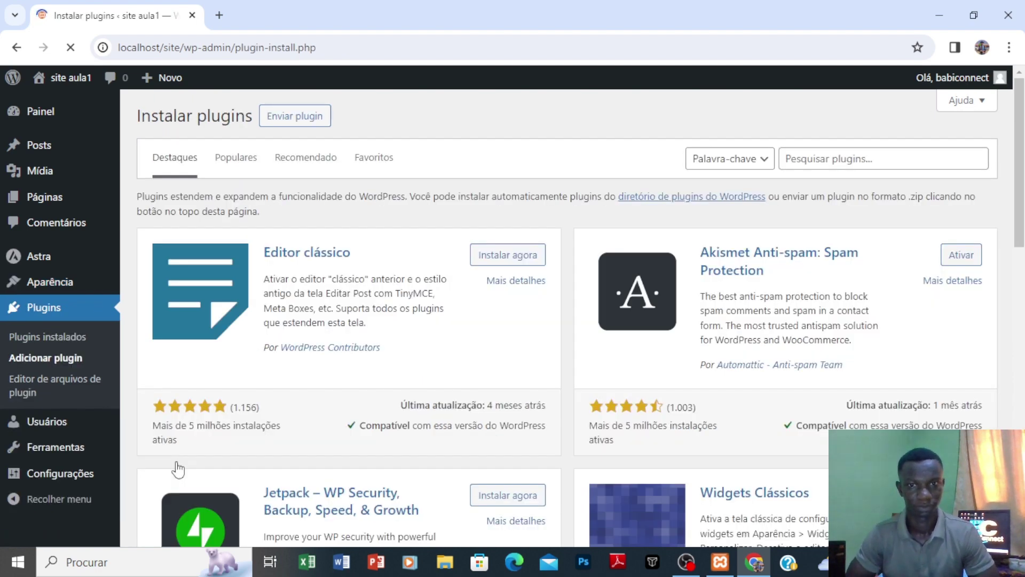
pyautogui.click(810, 159)
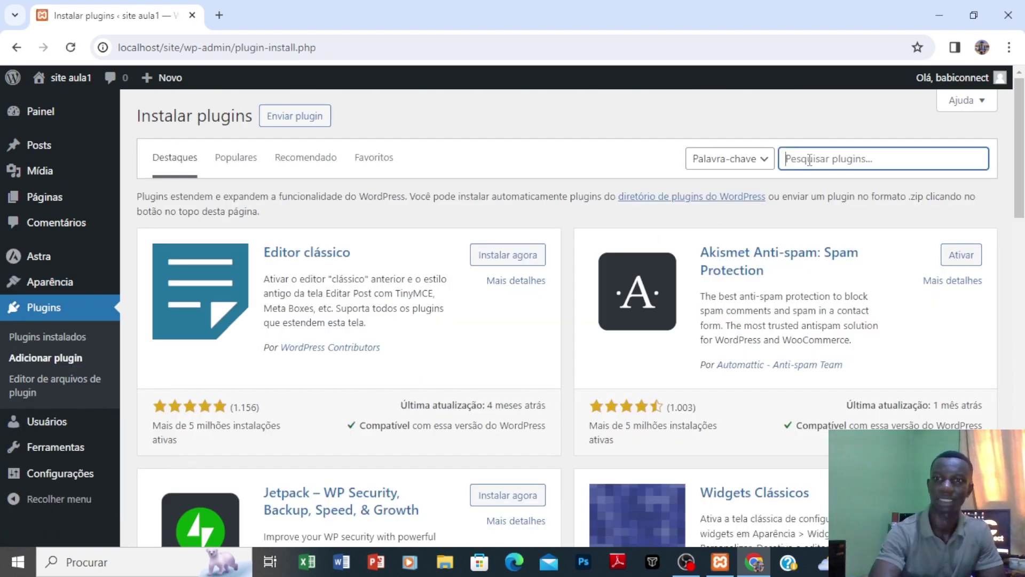
pyautogui.write('element')
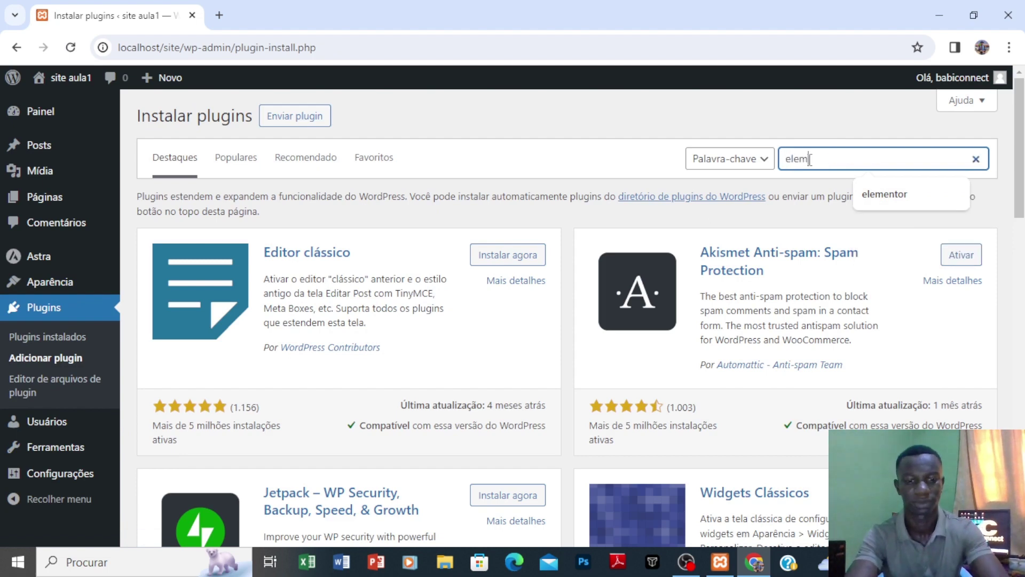
pyautogui.write('or')
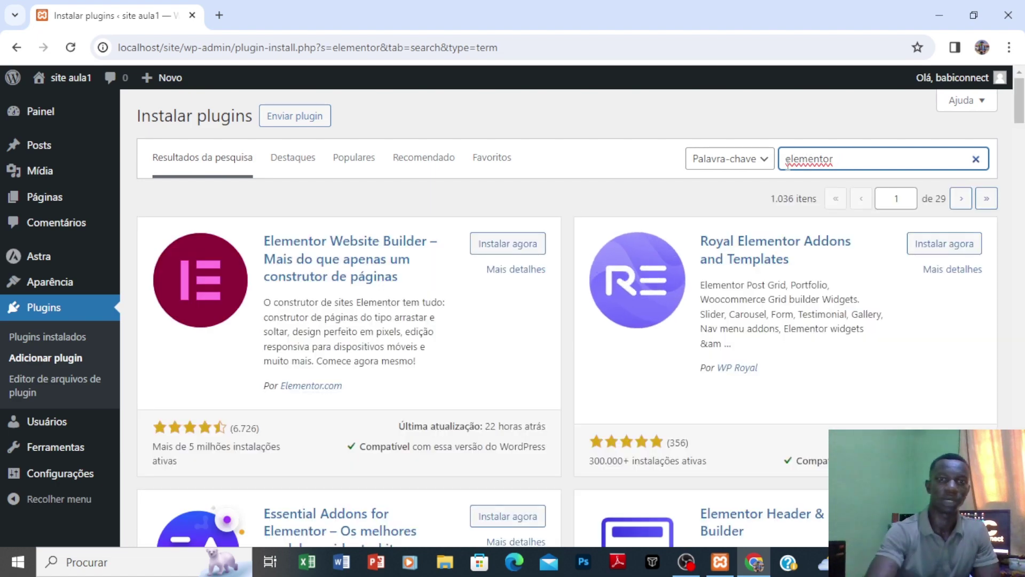
# Step: Install the Elementor Website Builder and Elementor Header & Footer Builder plugins
pyautogui.click(520, 249)
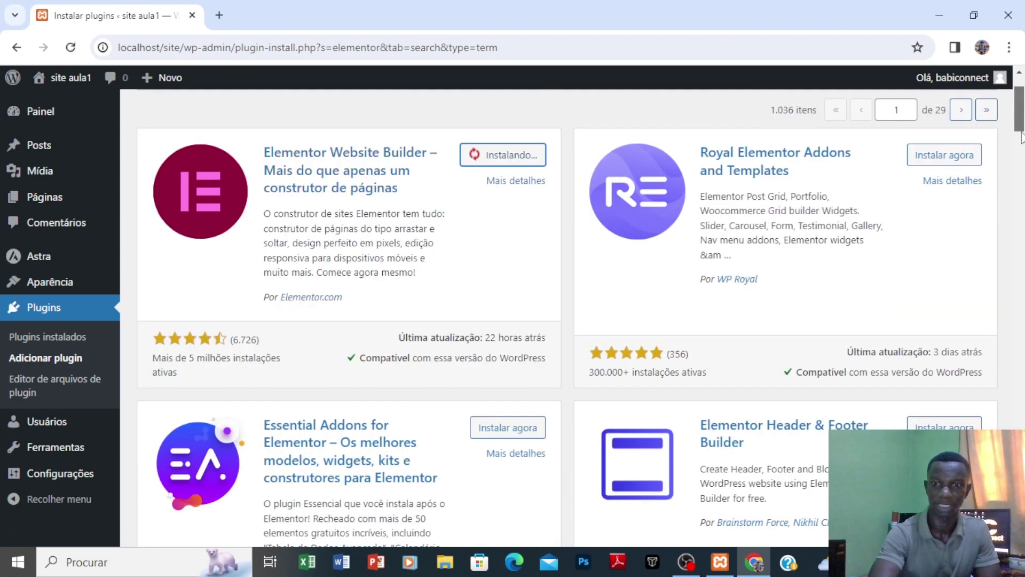
pyautogui.scroll(-3, 966, 291)
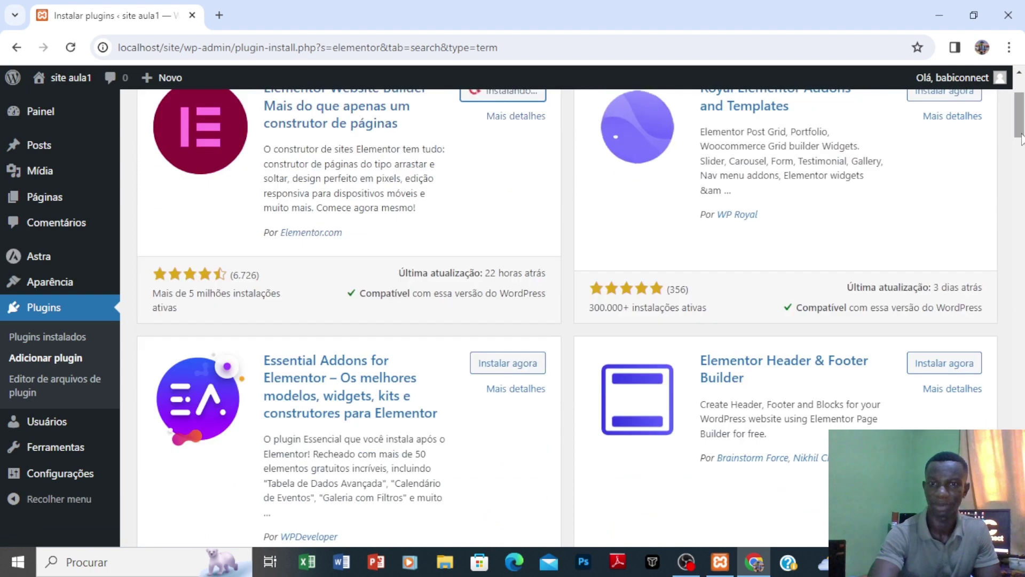
pyautogui.click(944, 363)
# Step: Activate the installed Elementor plugin and the Elementor Header & Footer Builder plugin
pyautogui.scroll(2, 1023, 125)
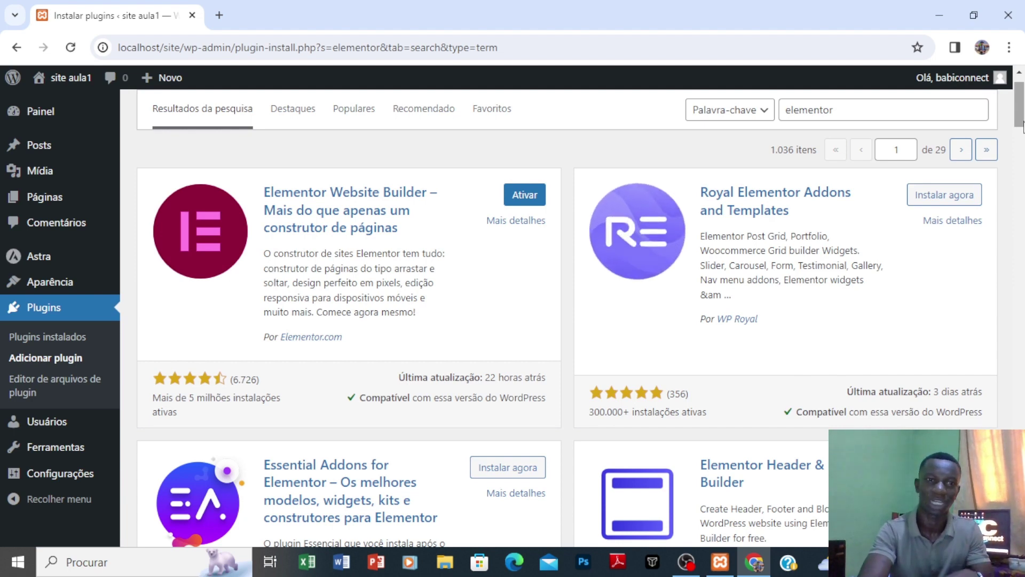
pyautogui.click(525, 197)
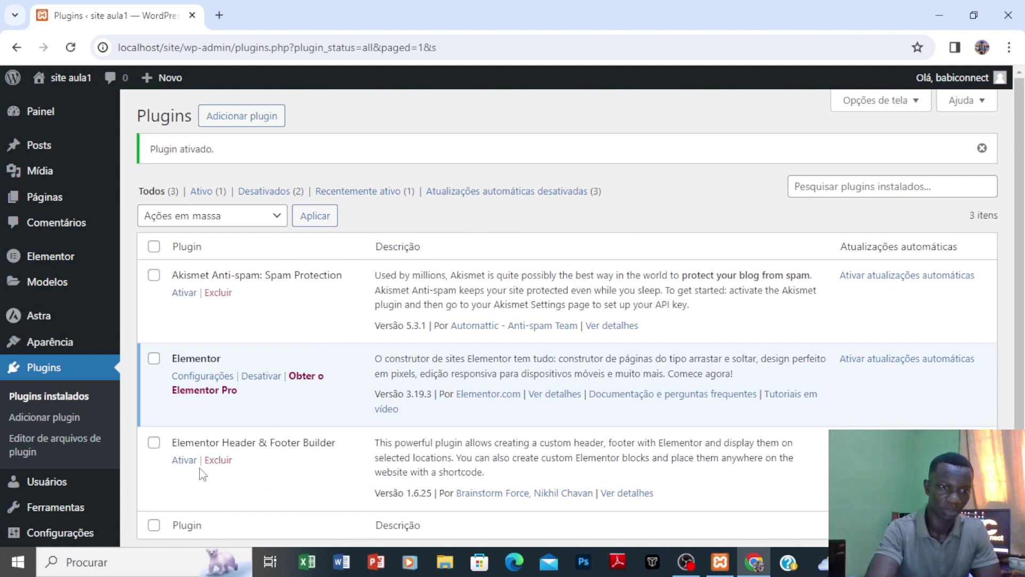
pyautogui.click(187, 462)
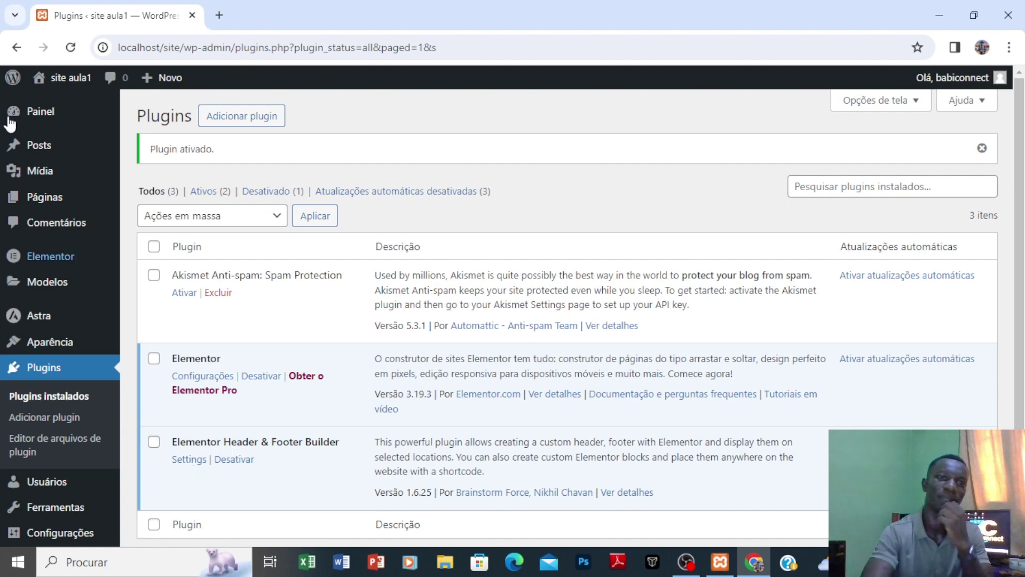
# Step: Open babiconnect.com in a new browser tab and examine its home page from header to footer
pyautogui.click(220, 16)
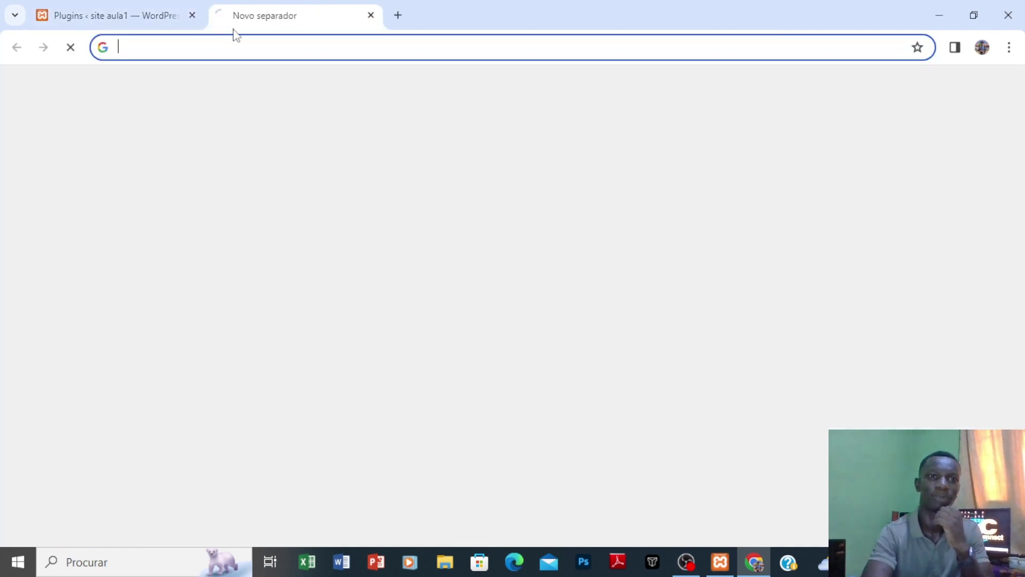
pyautogui.click(233, 47)
pyautogui.write('ba')
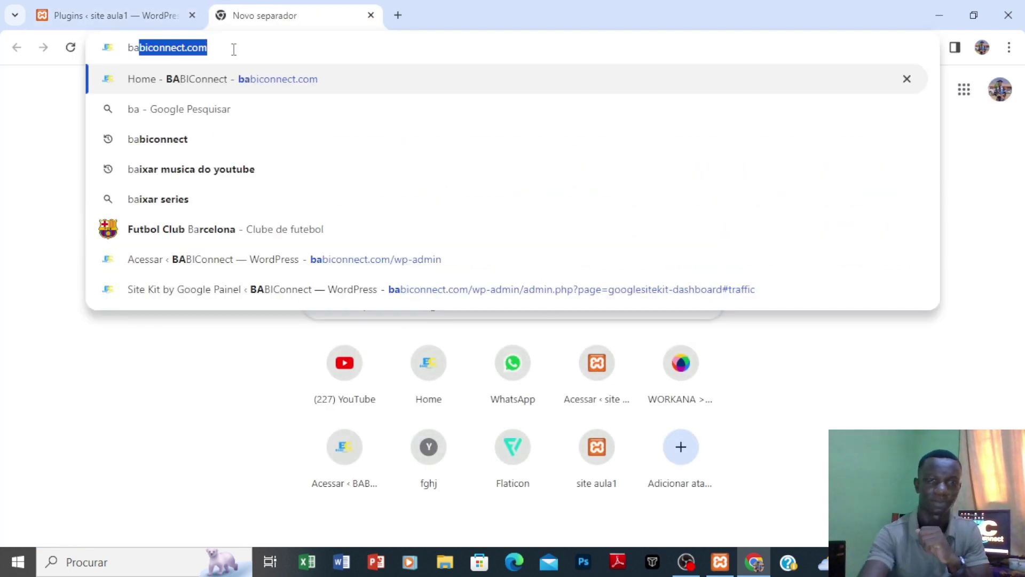
pyautogui.press('Return')
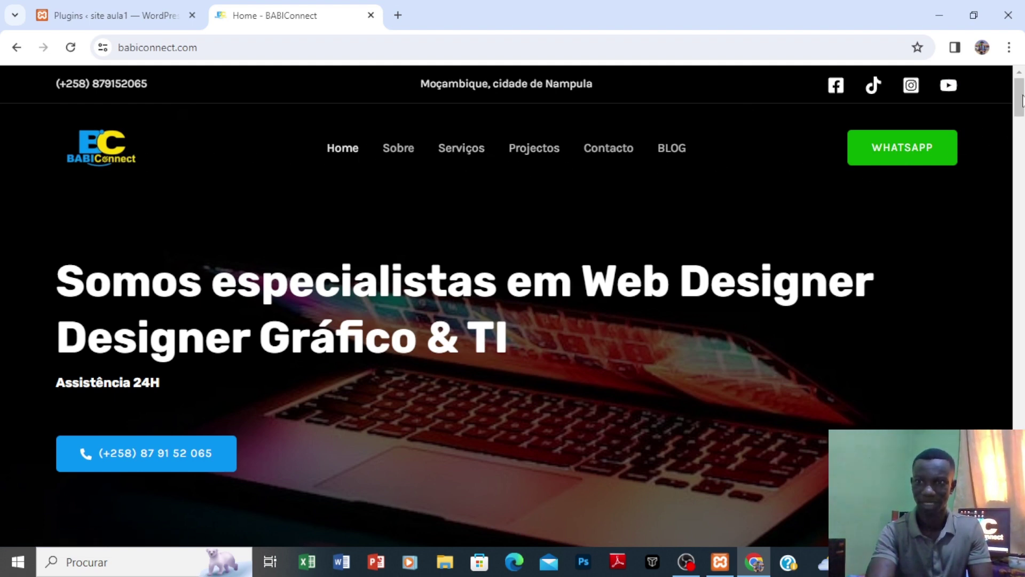
pyautogui.moveTo(1022, 101); pyautogui.dragTo(979, 525)
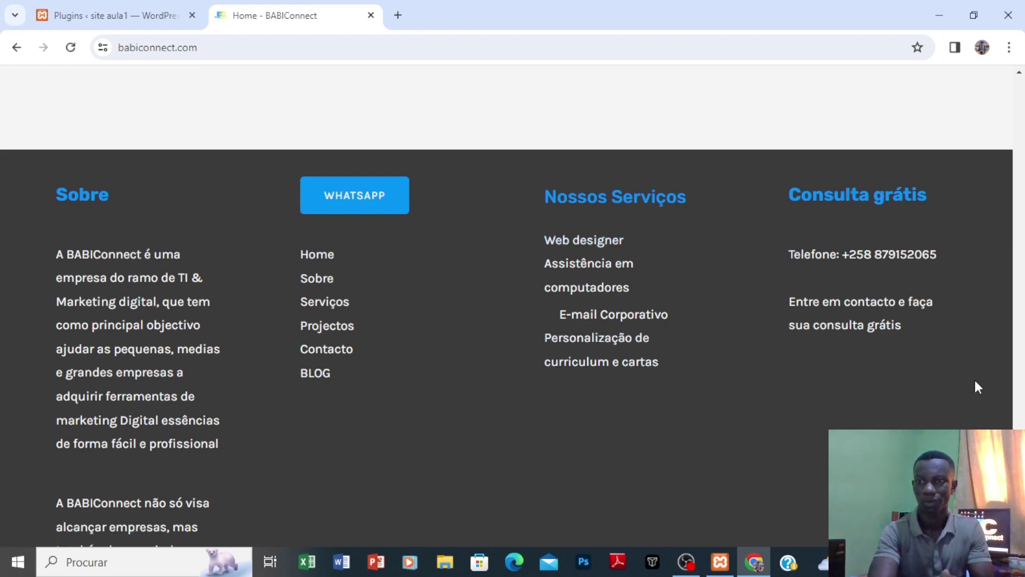
pyautogui.moveTo(1019, 488); pyautogui.dragTo(1007, 52)
# Step: Open the reference site's Sobre page and compare its header and footer with the home page
pyautogui.click(393, 148)
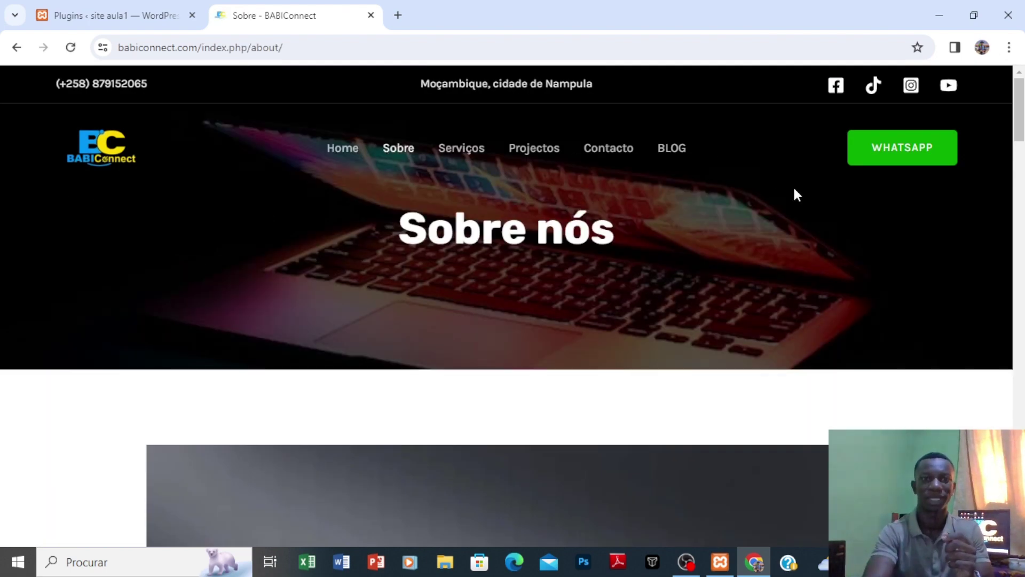
pyautogui.moveTo(1022, 138); pyautogui.dragTo(1020, 324)
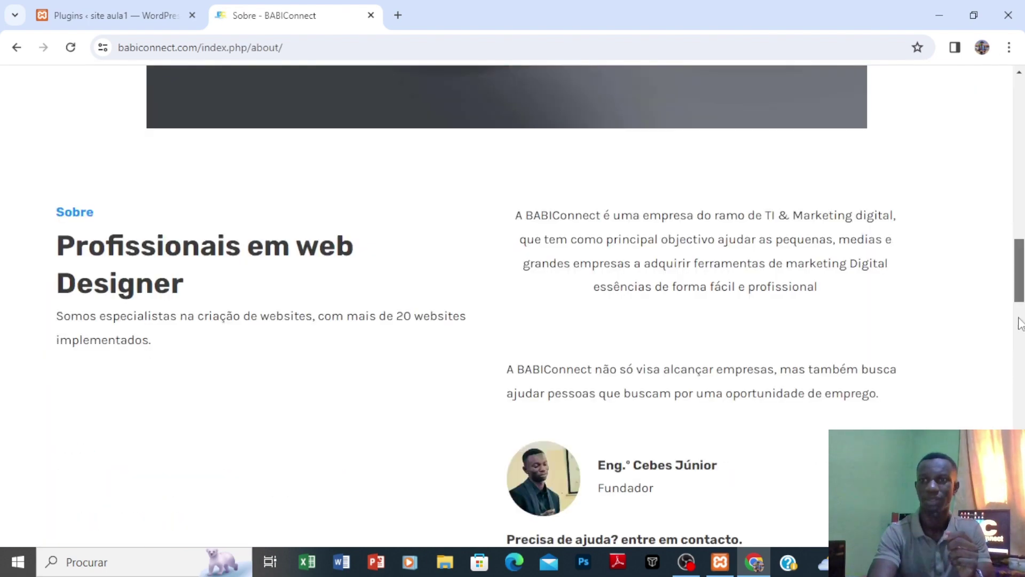
pyautogui.scroll(-15, 1020, 324)
pyautogui.scroll(3, 1020, 323)
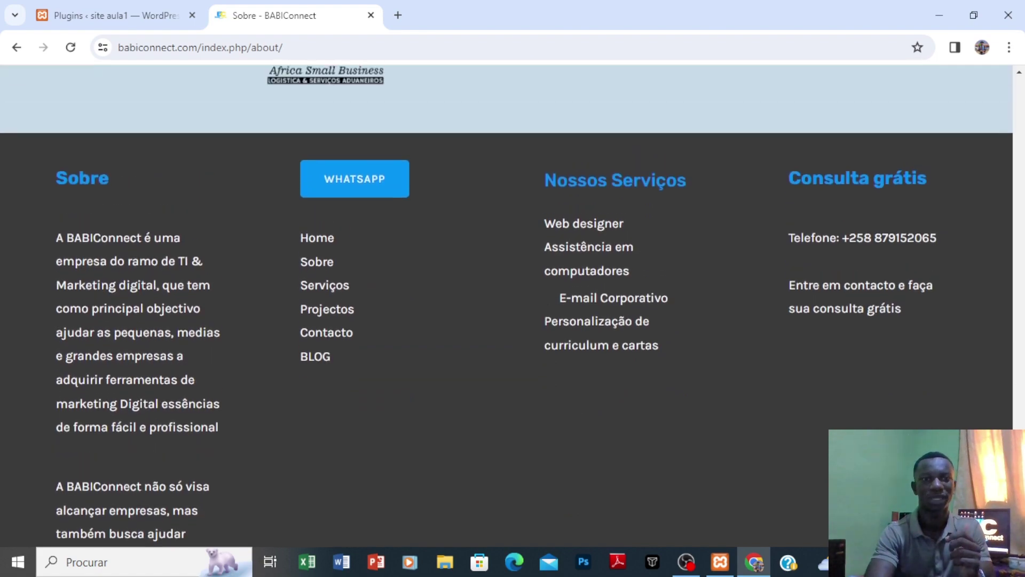
pyautogui.moveTo(1017, 480); pyautogui.dragTo(1002, 69)
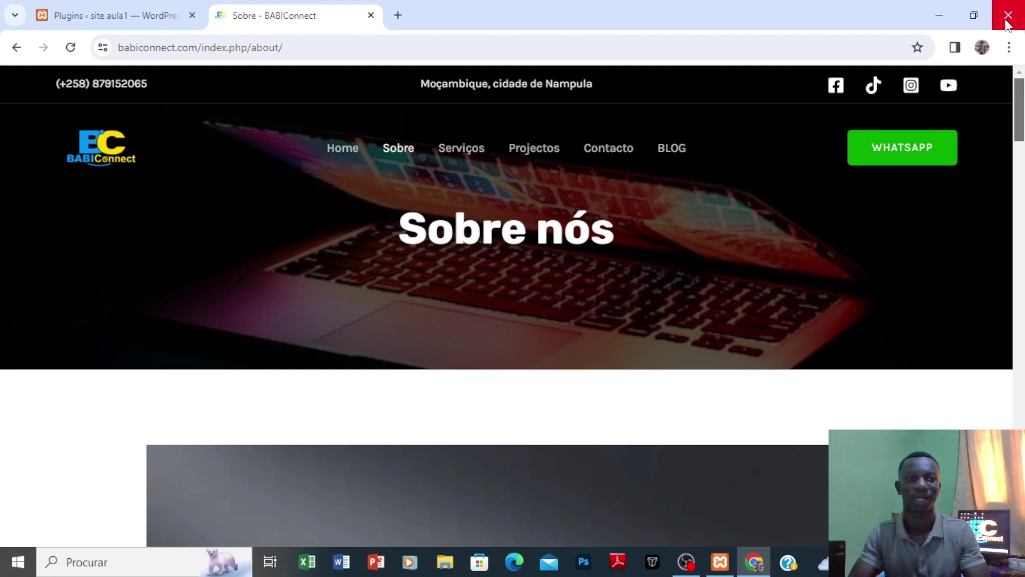
# Step: Return to the WordPress dashboard, open the Elementor Header & Footer Builder templates and move the existing "header" template to the trash
pyautogui.click(74, 9)
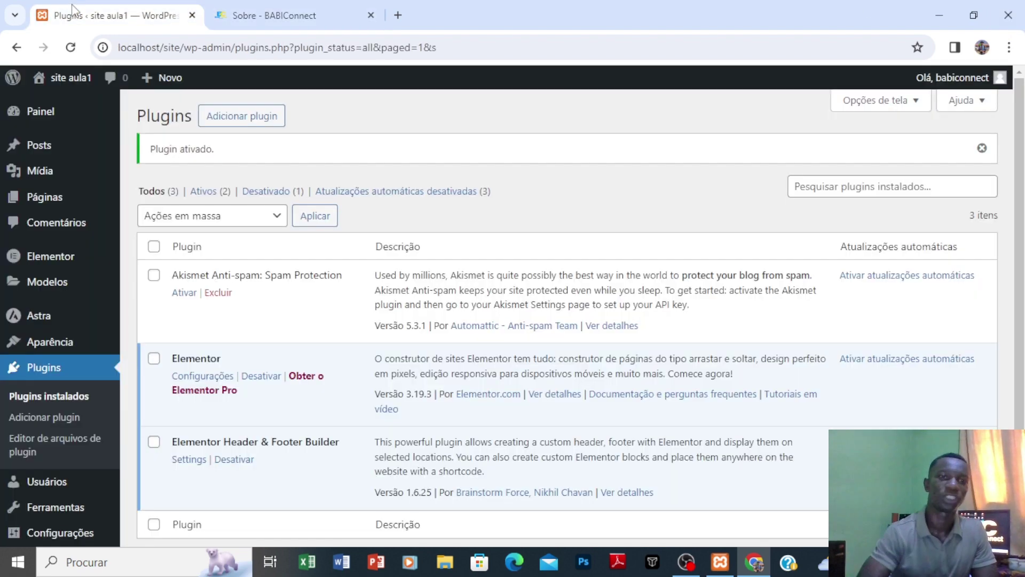
pyautogui.moveTo(33, 345)
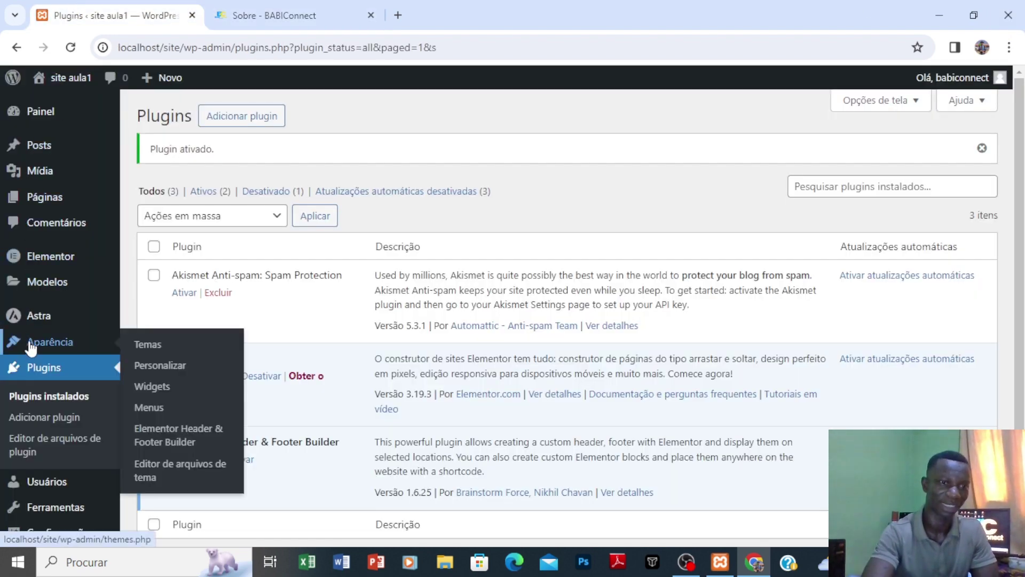
pyautogui.click(183, 434)
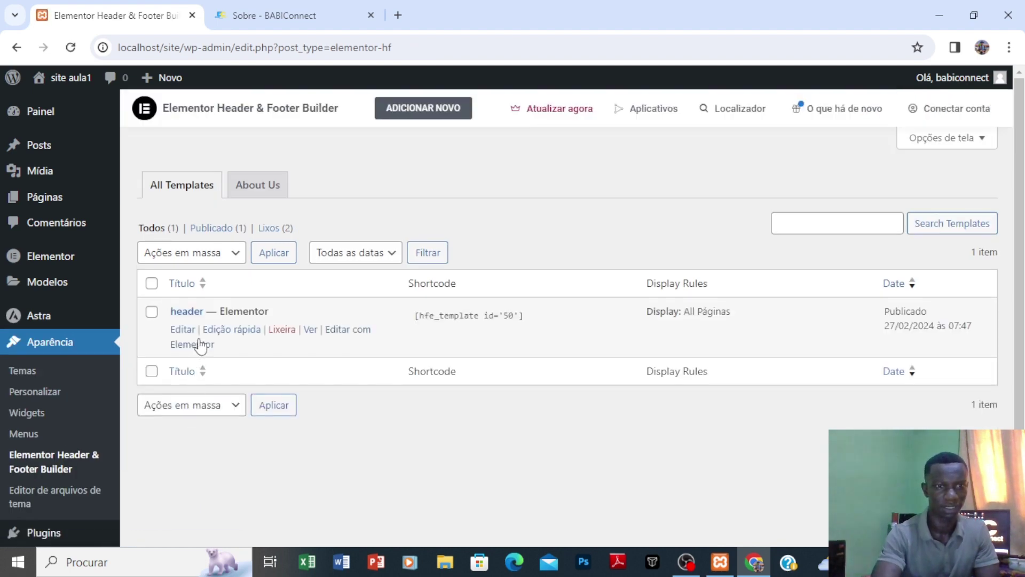
pyautogui.click(282, 329)
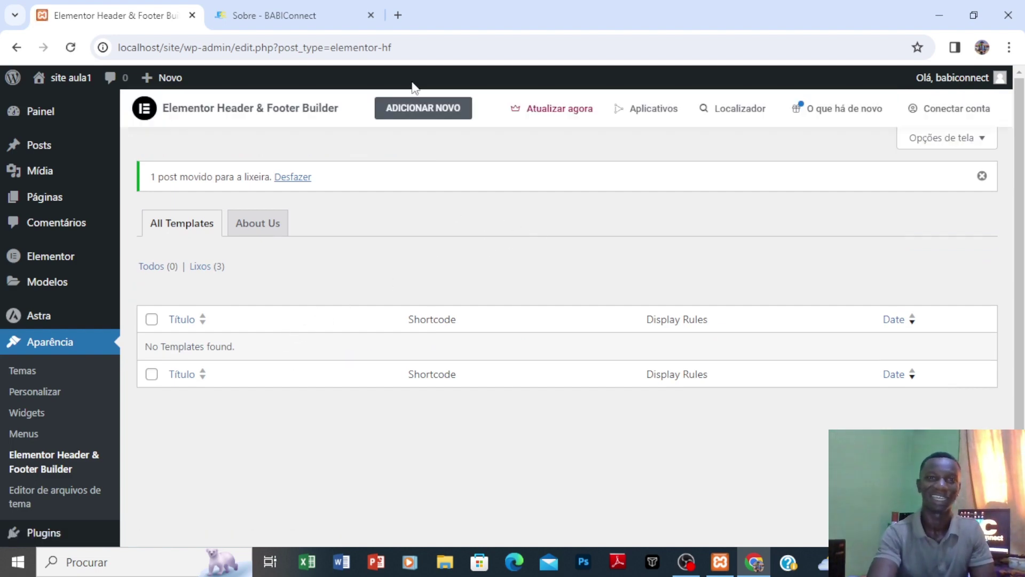
# Step: Create a new header/footer template titled "header" with the template type Cabeçalho
pyautogui.click(408, 108)
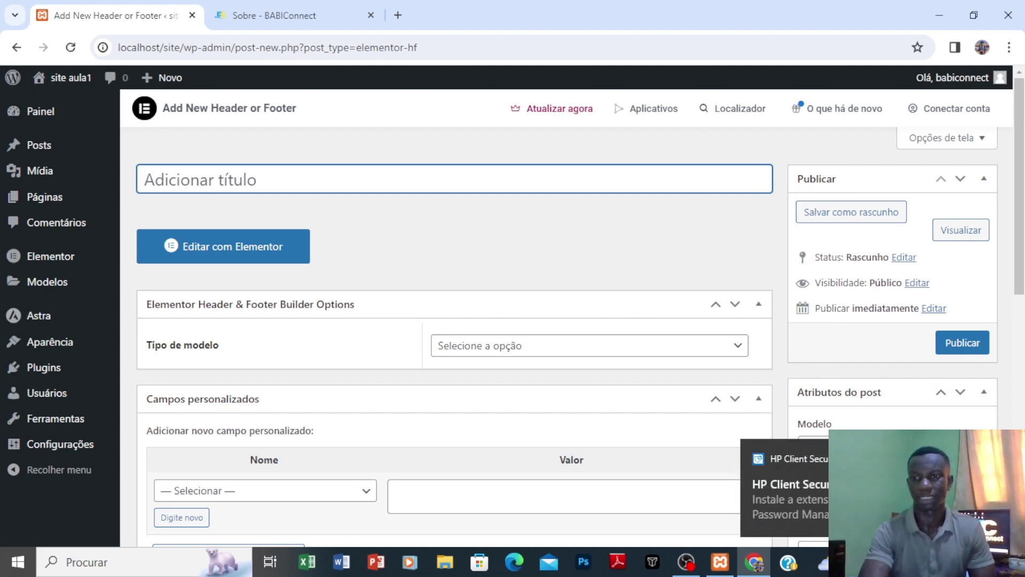
pyautogui.click(646, 224)
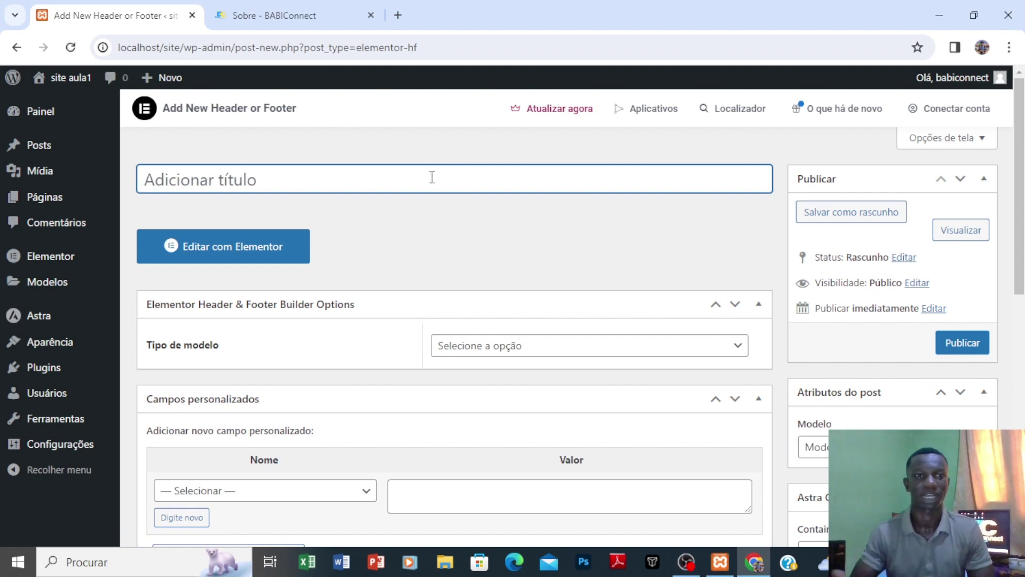
pyautogui.write('header')
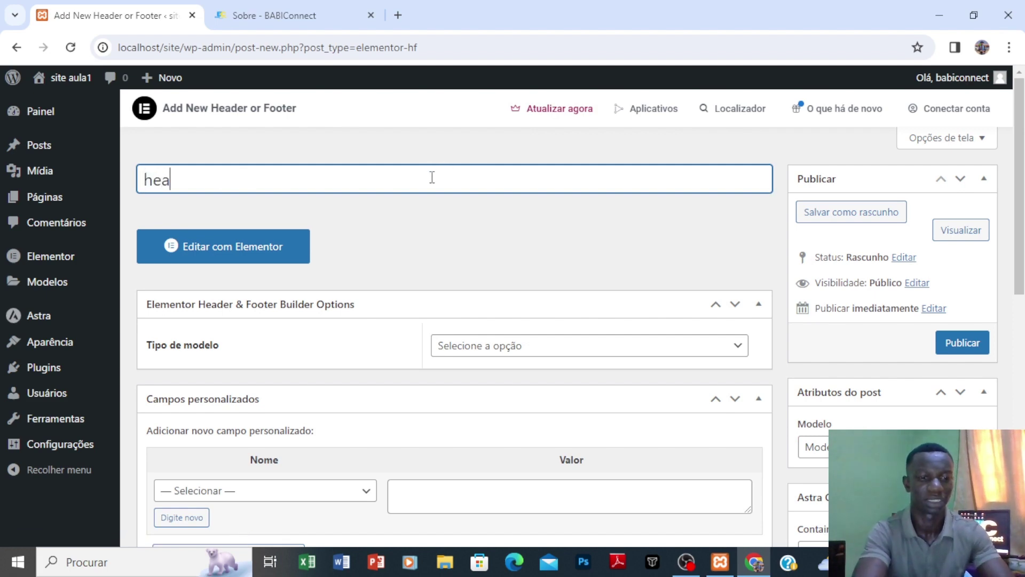
pyautogui.click(539, 351)
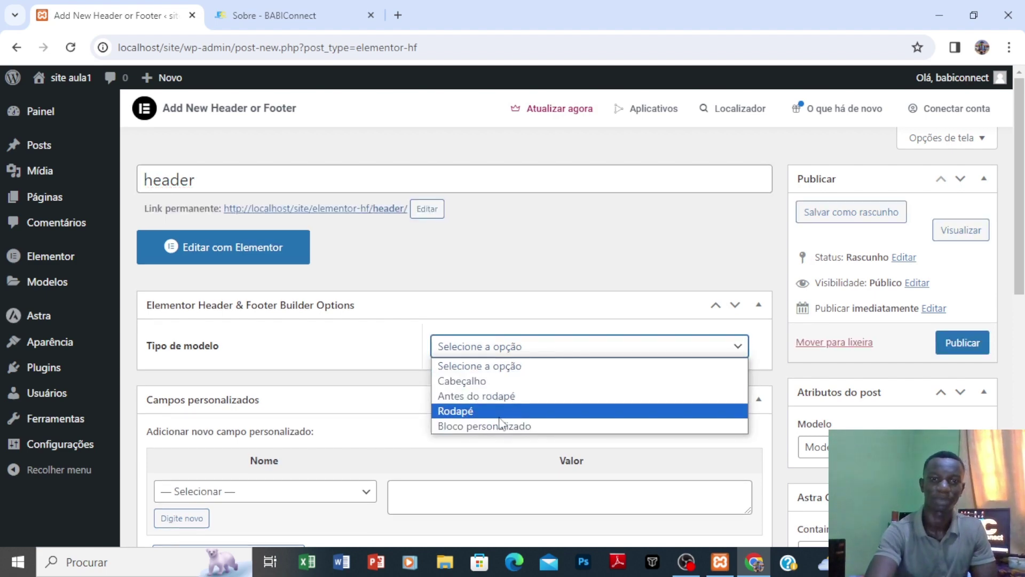
pyautogui.click(505, 381)
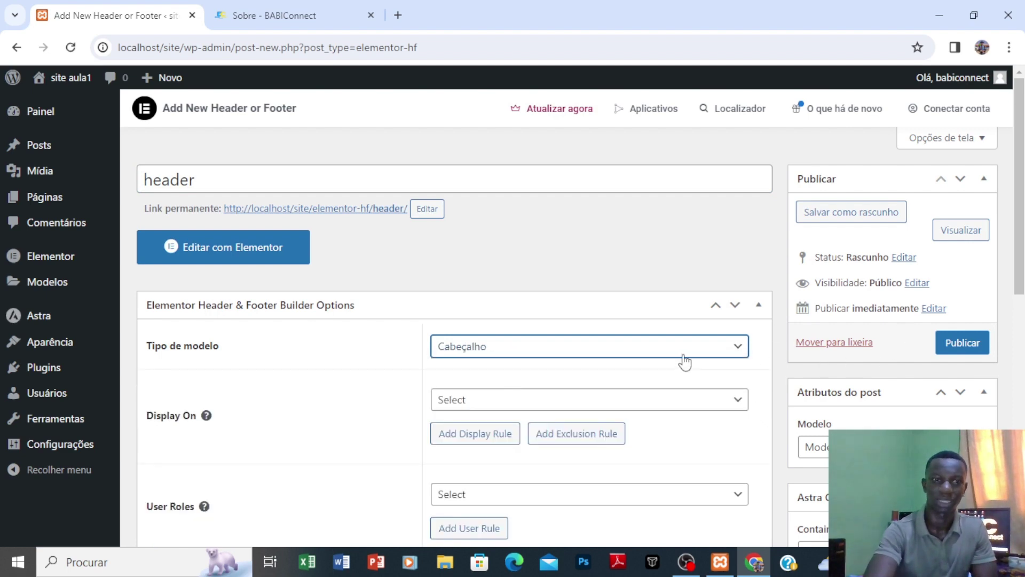
# Step: Set the header template to display on All Páginas and publish it
pyautogui.scroll(-2, 1024, 227)
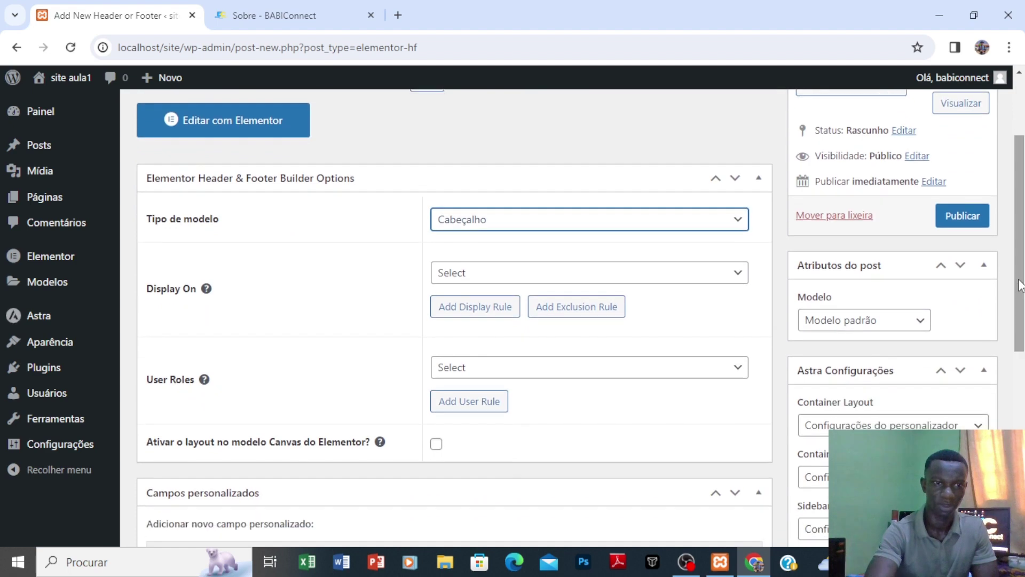
pyautogui.click(678, 275)
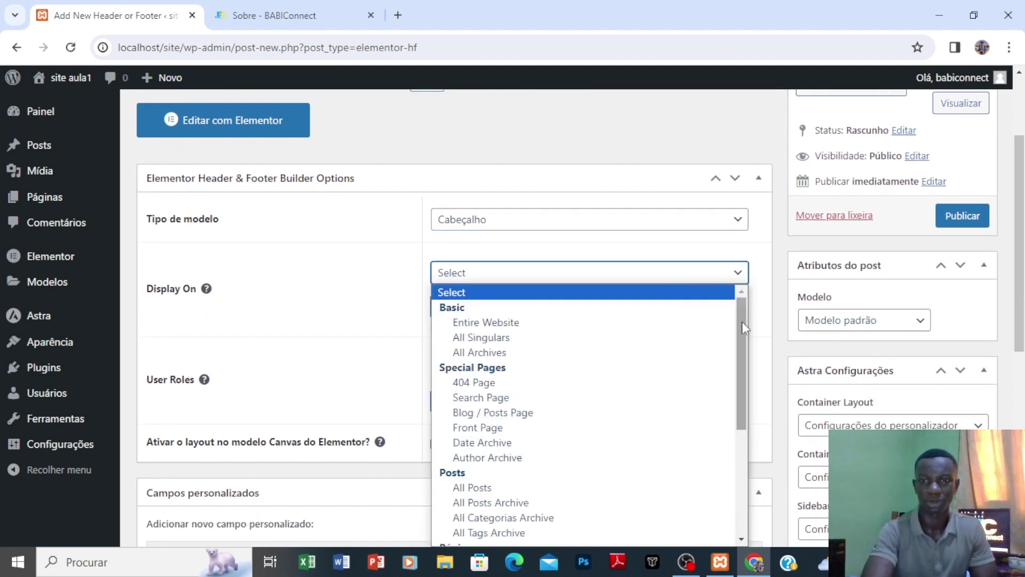
pyautogui.moveTo(745, 326); pyautogui.dragTo(727, 407)
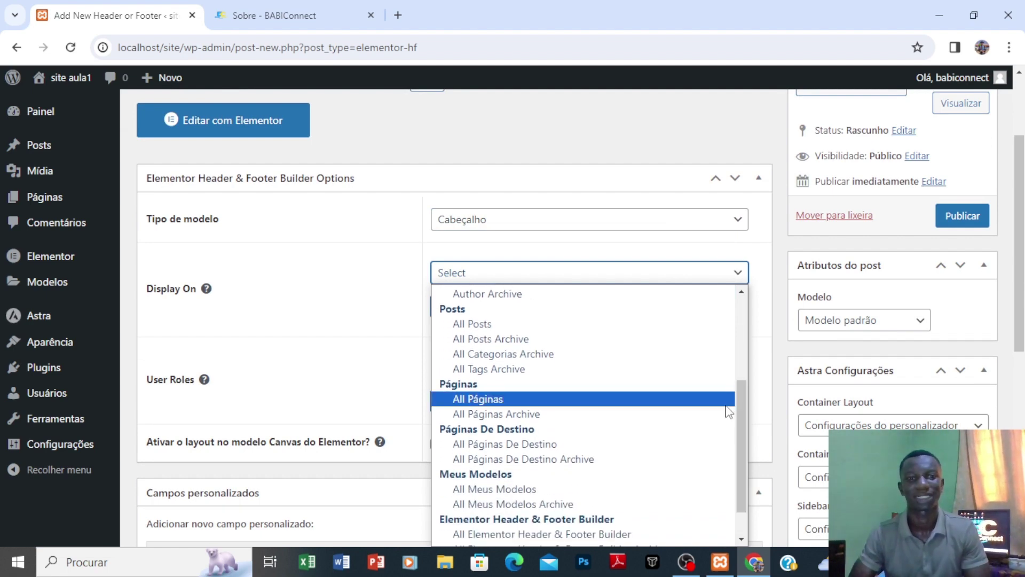
pyautogui.click(699, 406)
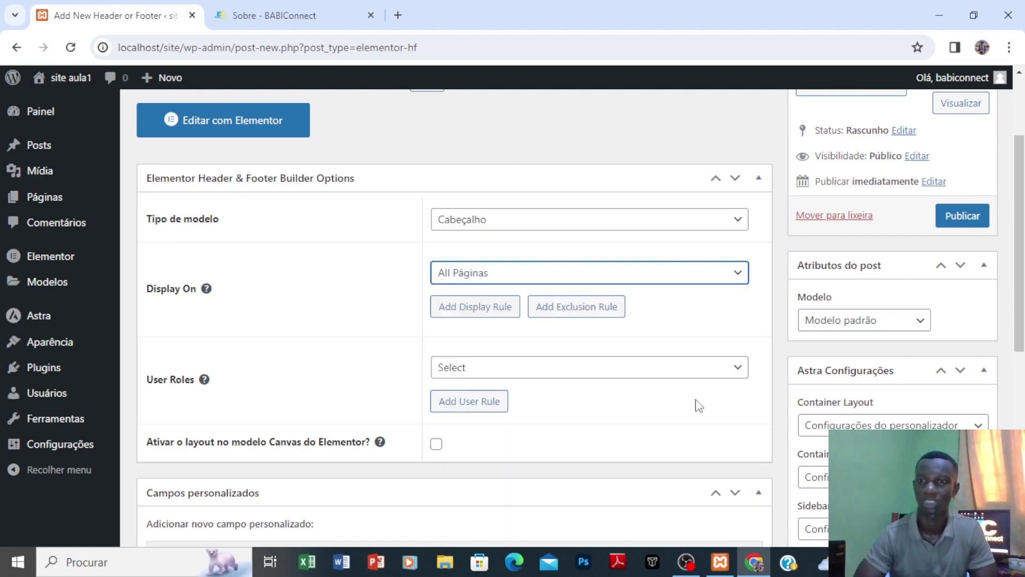
pyautogui.click(970, 219)
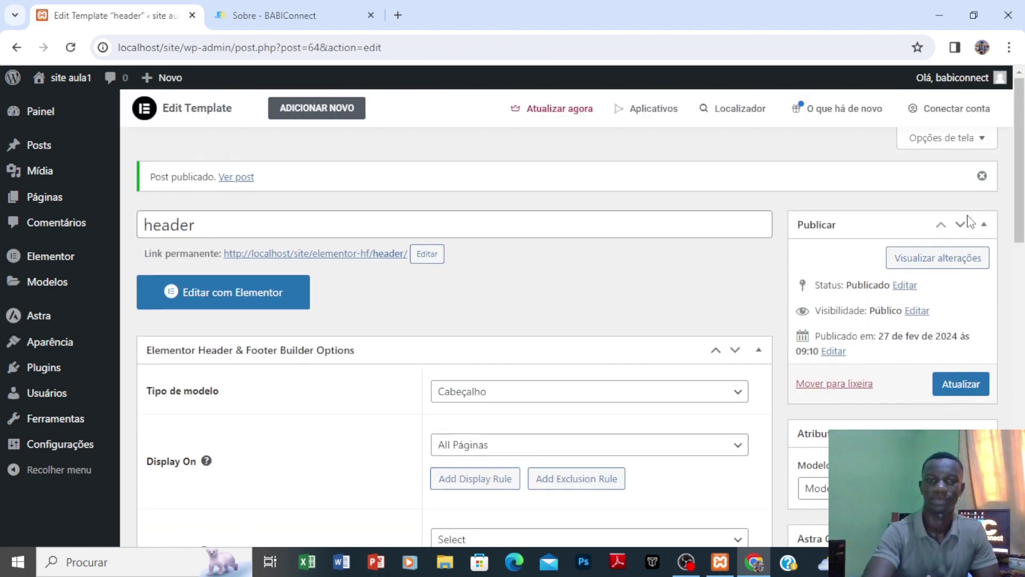
# Step: Open the header template in the Elementor editor and look through the available widgets
pyautogui.click(243, 302)
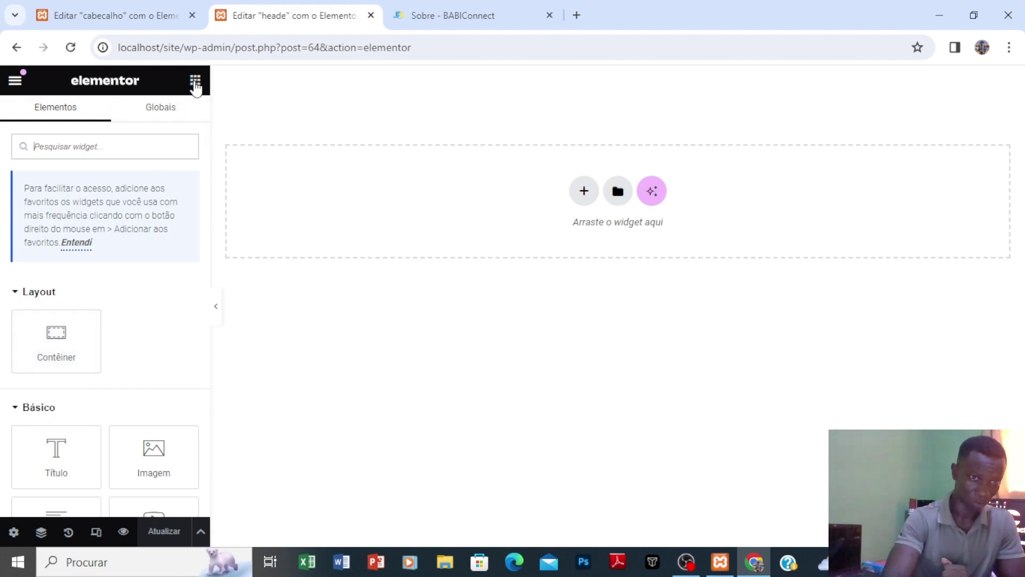
pyautogui.click(196, 83)
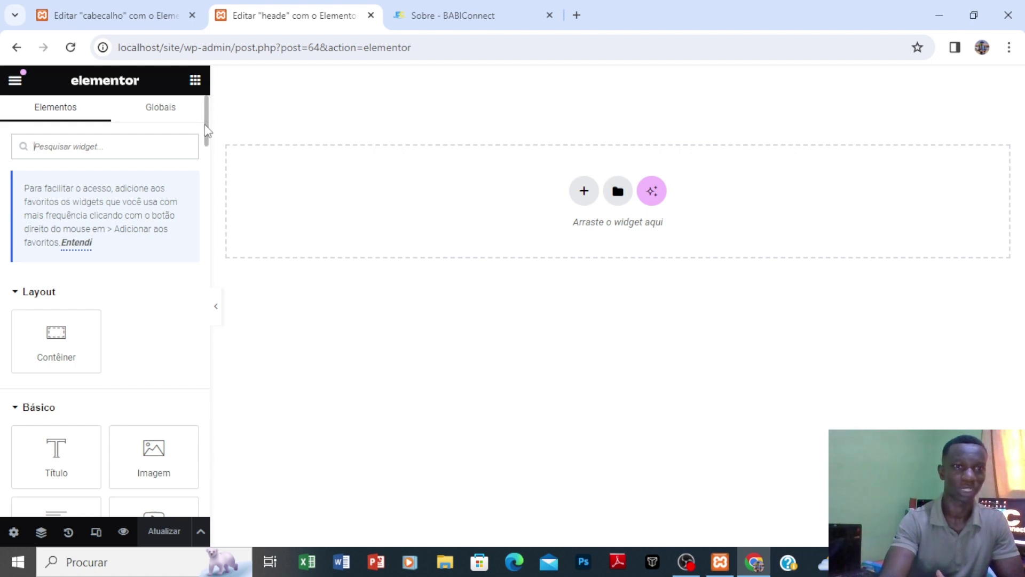
pyautogui.scroll(-3, 205, 152)
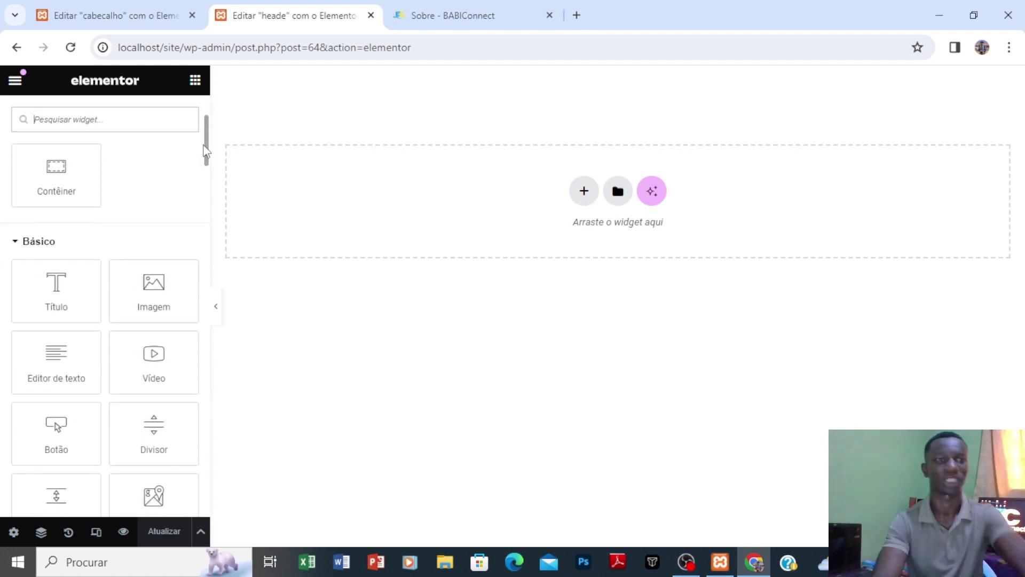
pyautogui.scroll(-1, 206, 156)
pyautogui.scroll(-2, 206, 162)
pyautogui.moveTo(204, 163); pyautogui.dragTo(191, 313)
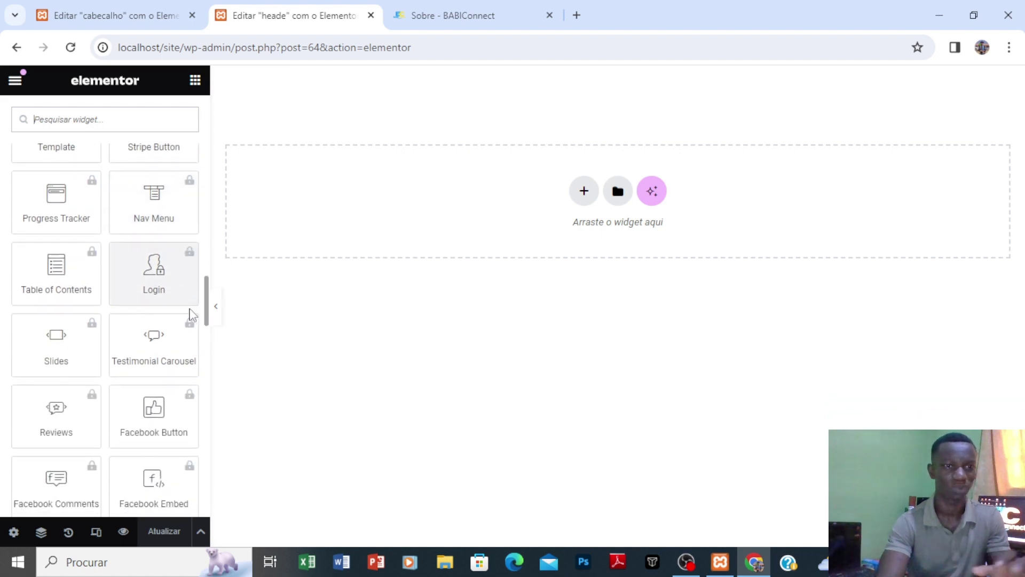
pyautogui.scroll(-1, 190, 319)
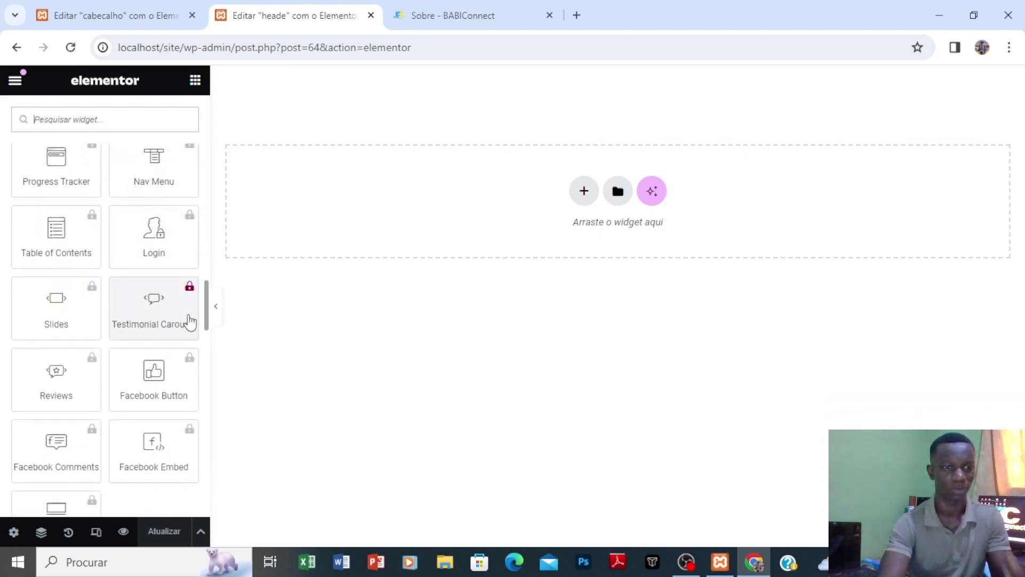
pyautogui.scroll(-2, 190, 323)
pyautogui.scroll(20, 185, 257)
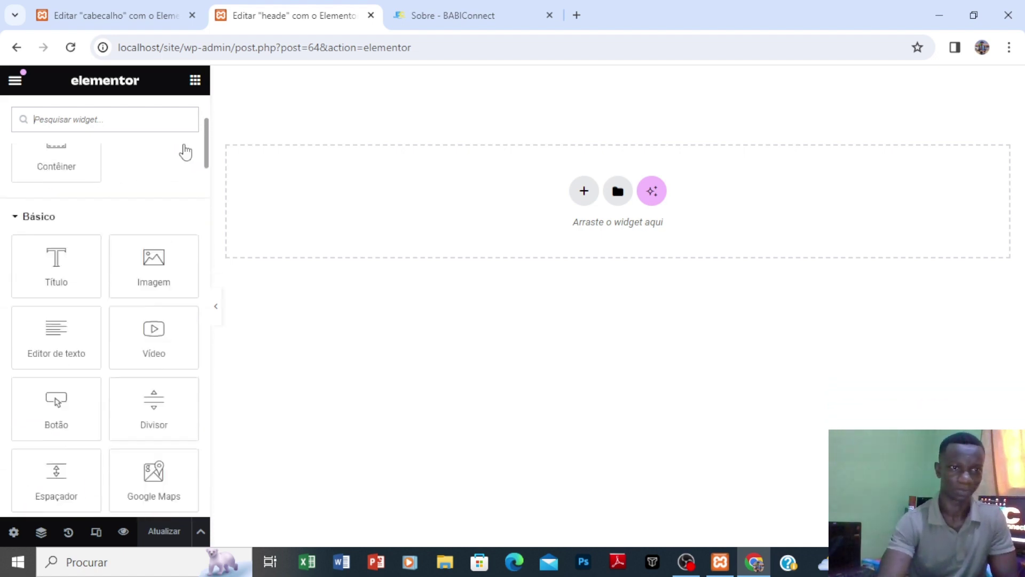
pyautogui.scroll(4, 185, 152)
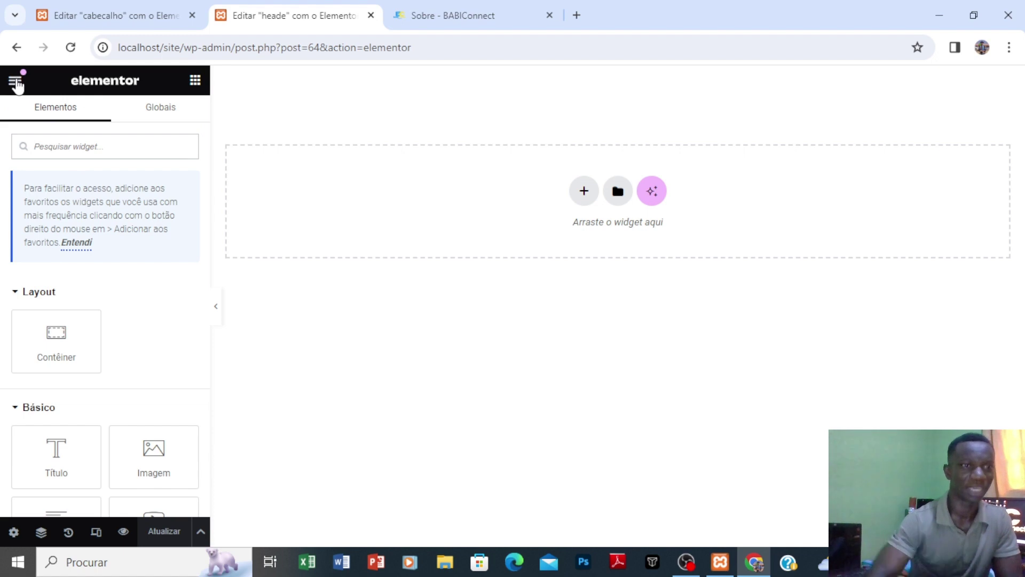
# Step: View the Elementor site settings and return to the widget list
pyautogui.click(15, 82)
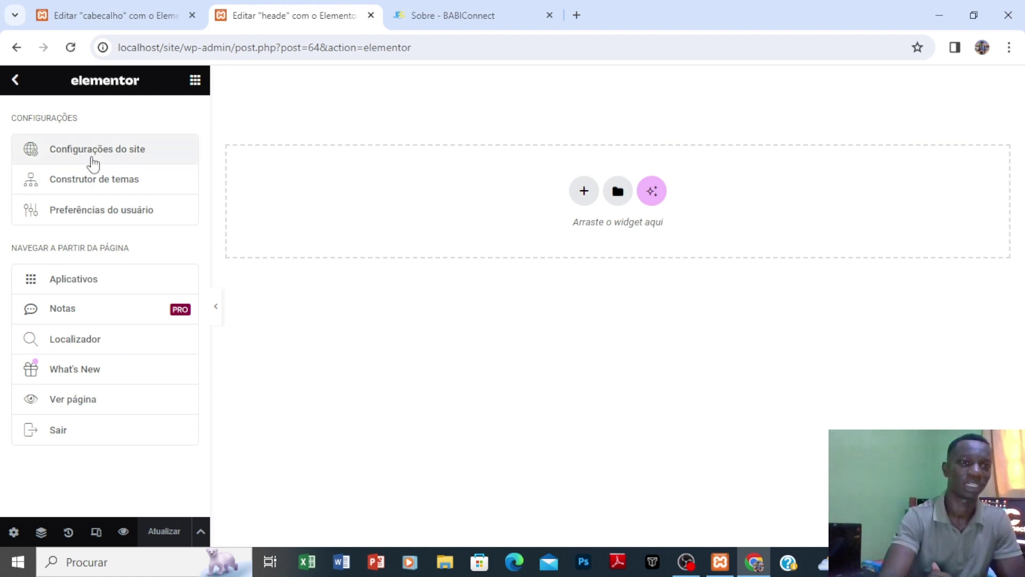
pyautogui.click(96, 160)
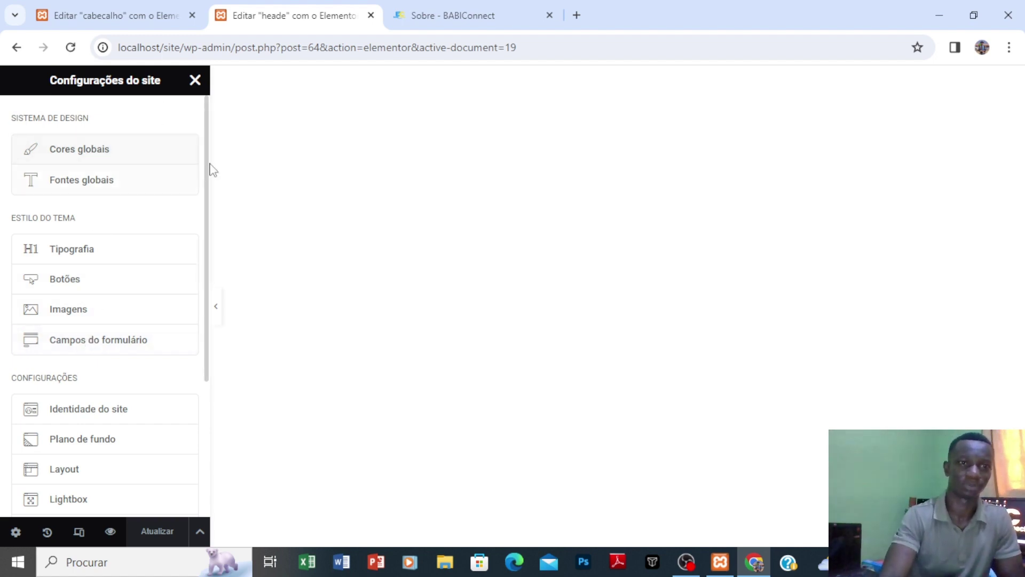
pyautogui.click(195, 80)
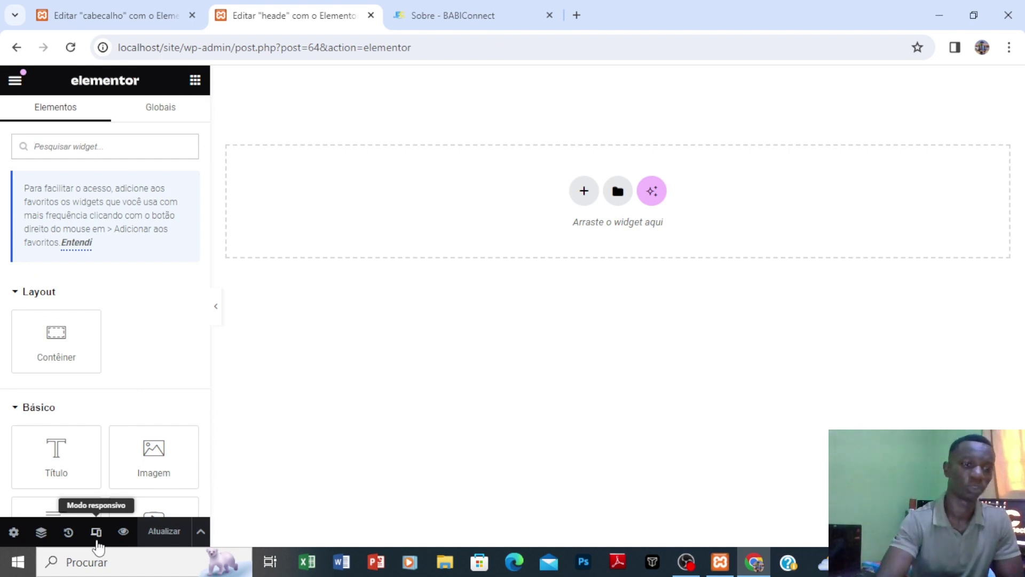
# Step: Preview the header canvas at tablet and mobile sizes in responsive mode, and exit that mode
pyautogui.click(97, 532)
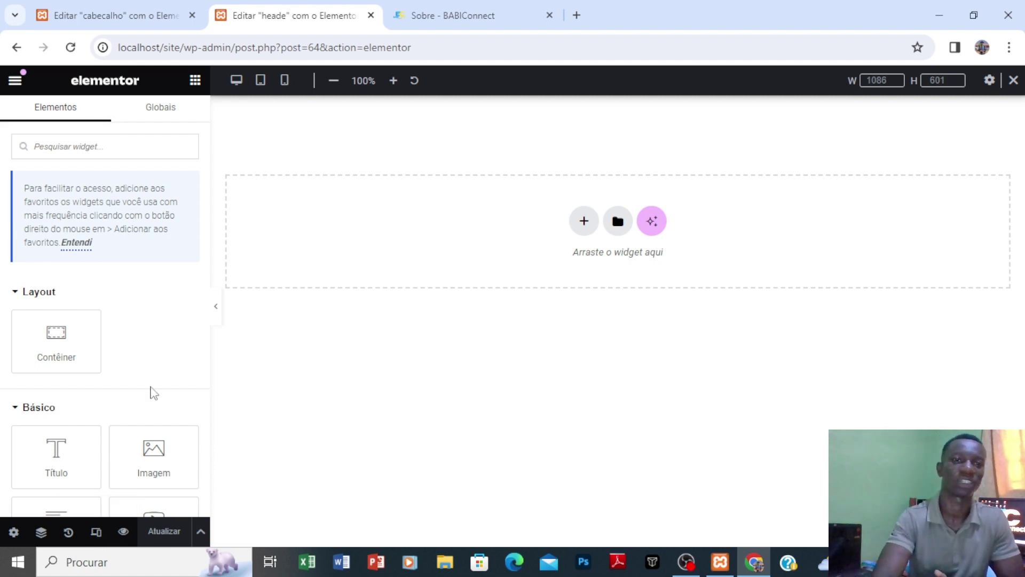
pyautogui.click(260, 81)
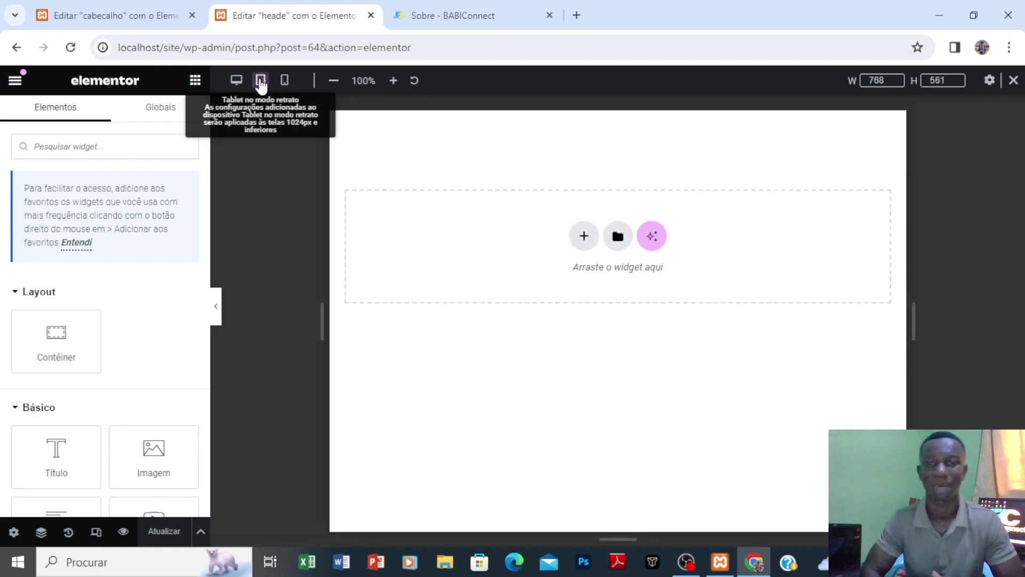
pyautogui.click(285, 81)
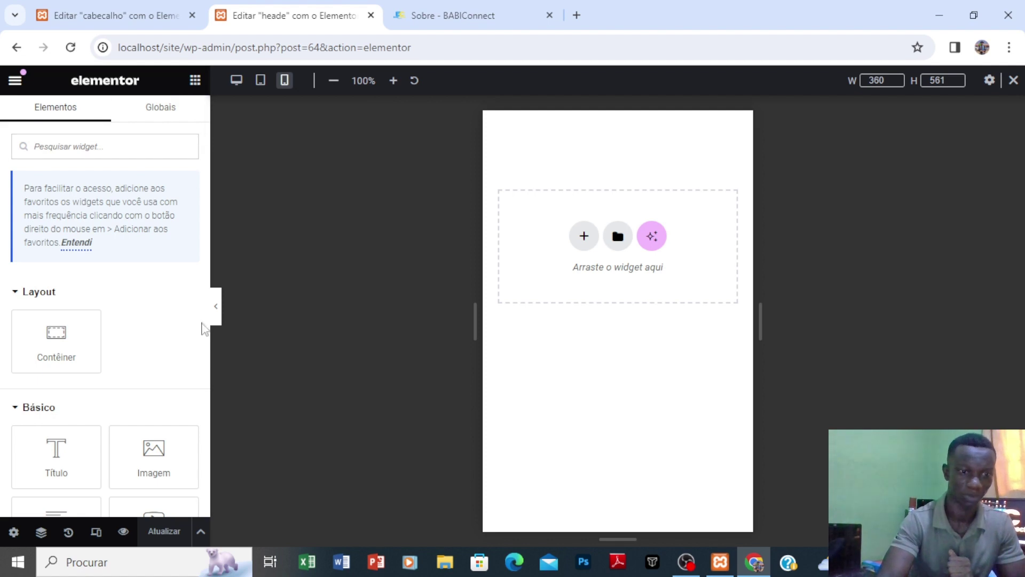
pyautogui.click(95, 532)
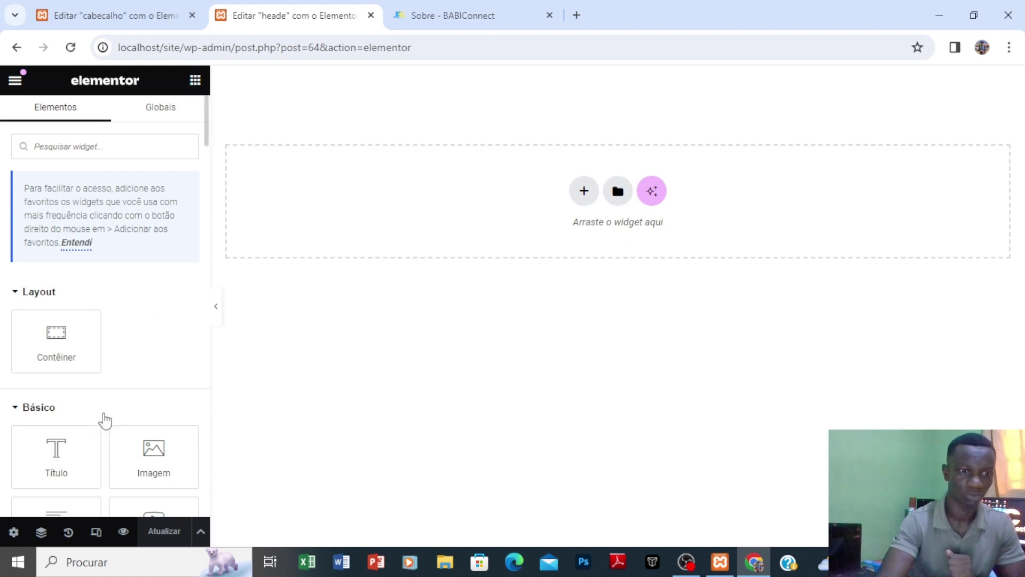
# Step: Add a Título widget to the empty canvas and replace its text with "meu tuihjkvkj"
pyautogui.moveTo(62, 458); pyautogui.dragTo(397, 202)
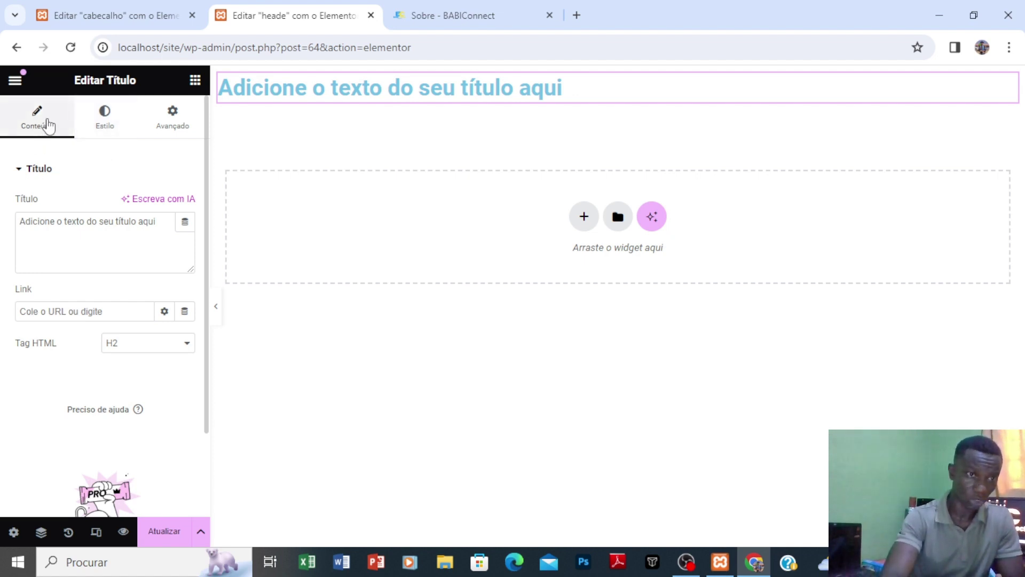
pyautogui.moveTo(156, 221); pyautogui.dragTo(2, 208)
pyautogui.write('meu')
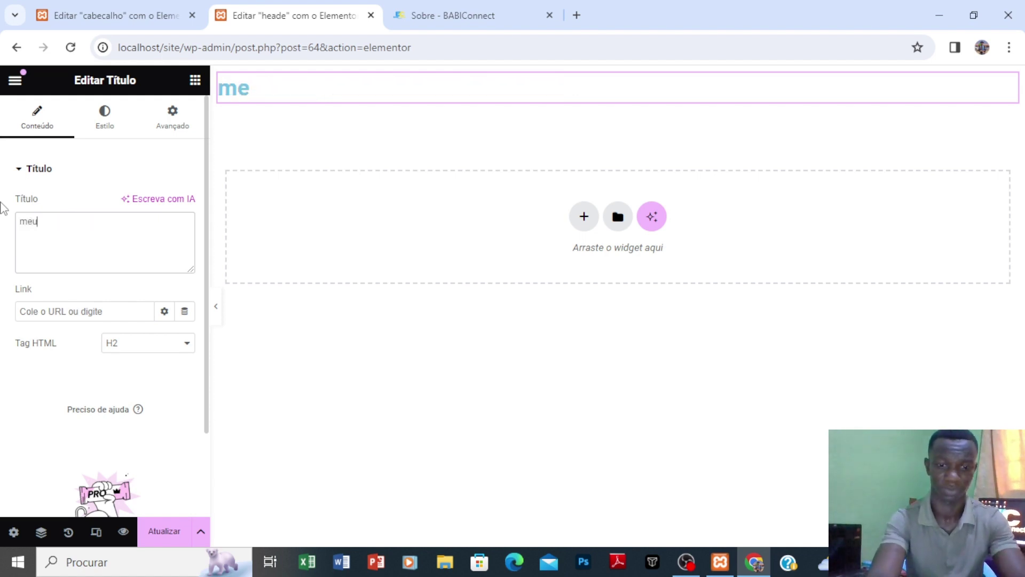
pyautogui.write(' tuihjkvkj')
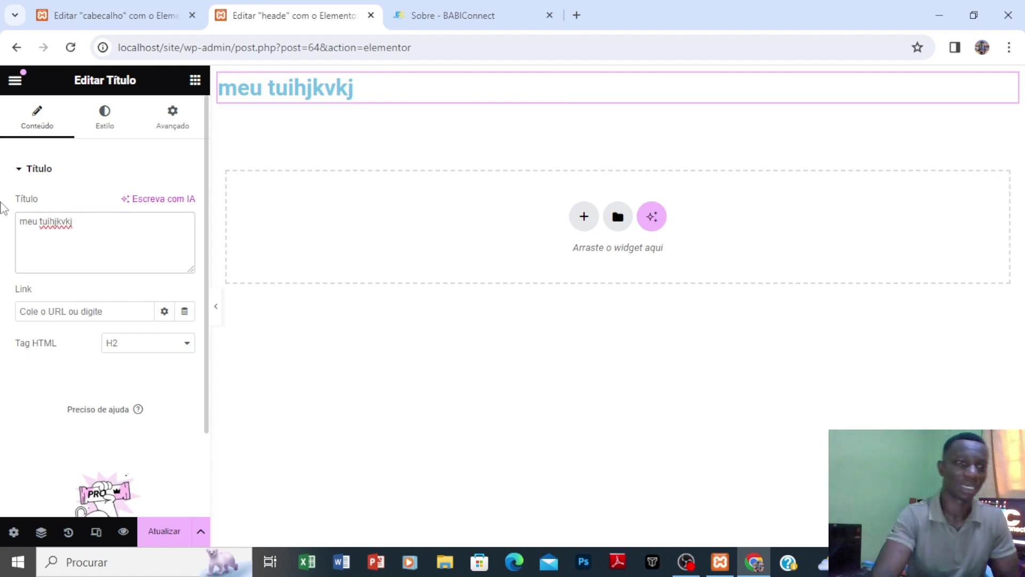
# Step: Try the H1 HTML tag on the title and set it back to H2
pyautogui.click(115, 314)
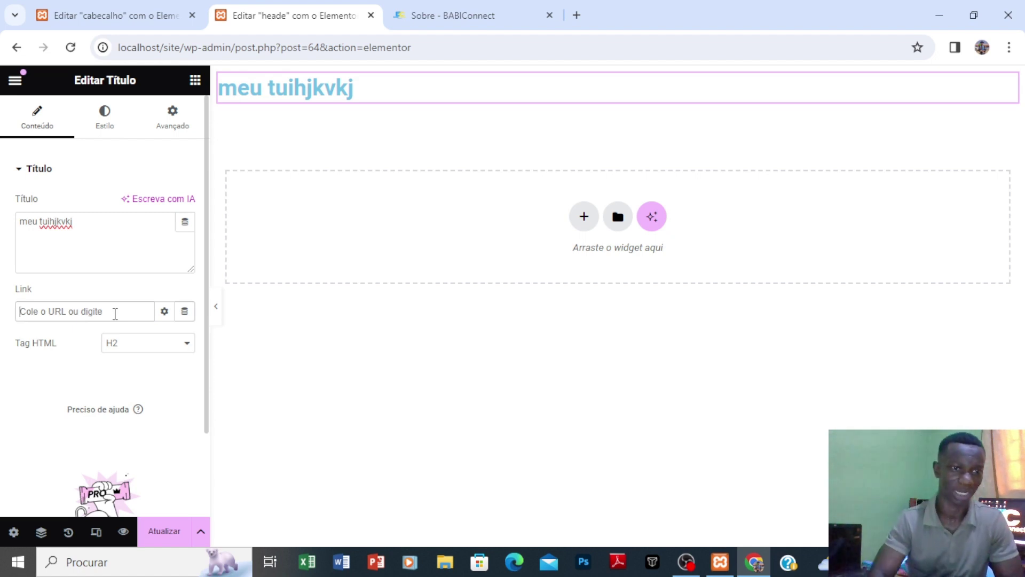
pyautogui.click(126, 347)
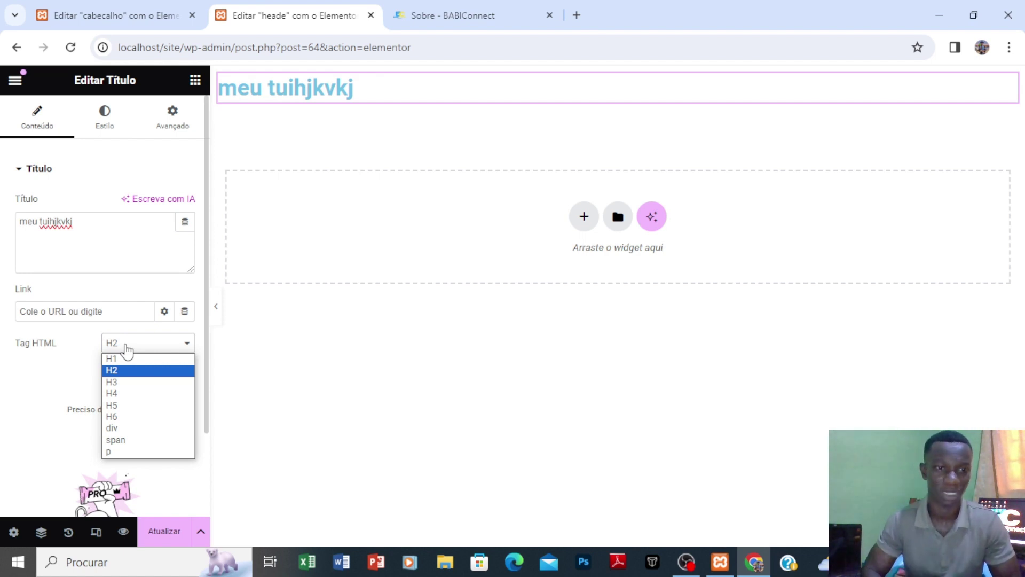
pyautogui.click(126, 358)
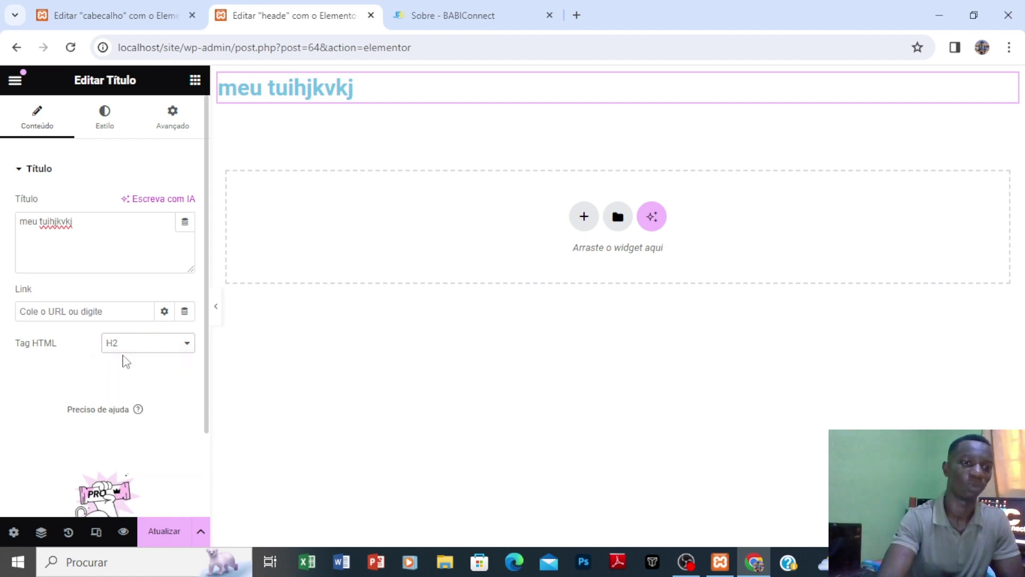
pyautogui.click(128, 355)
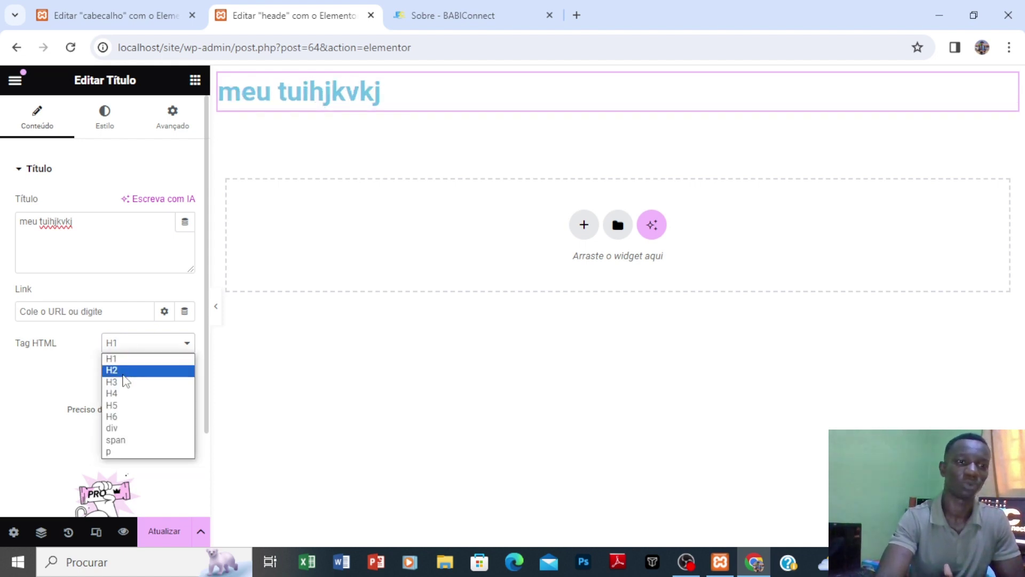
pyautogui.click(123, 374)
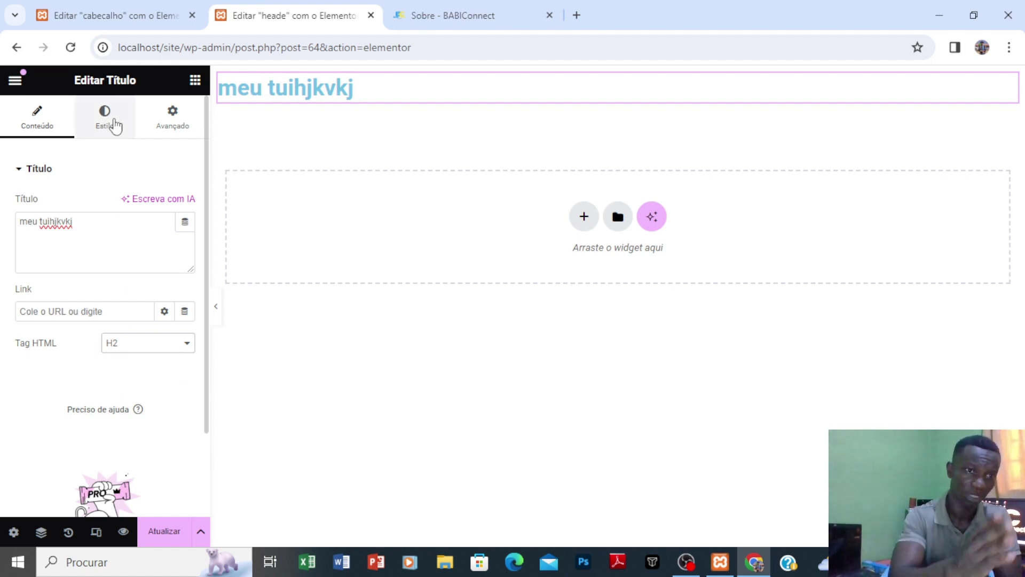
# Step: Centre the title and inspect its custom and global text colour options
pyautogui.click(115, 126)
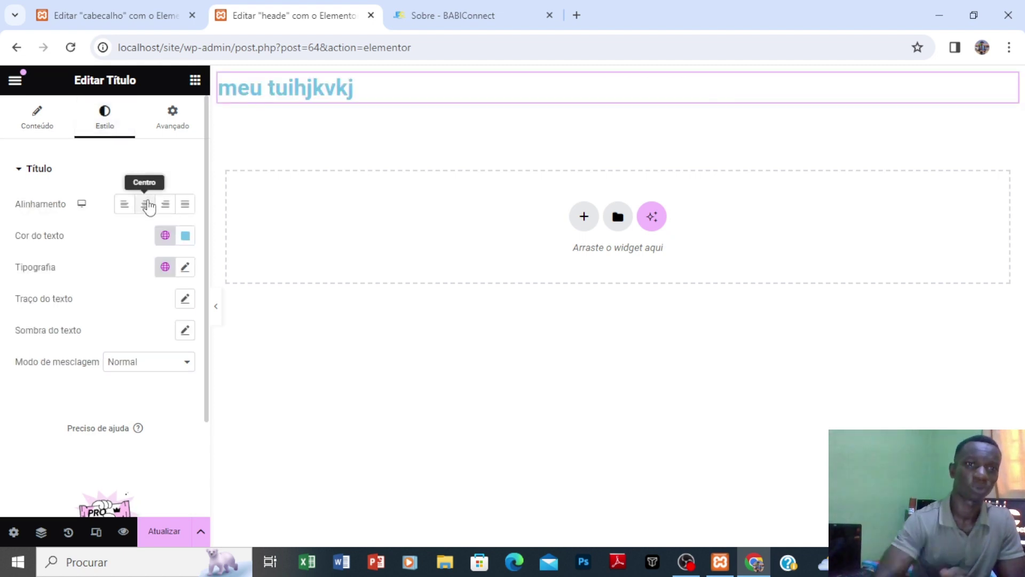
pyautogui.click(146, 205)
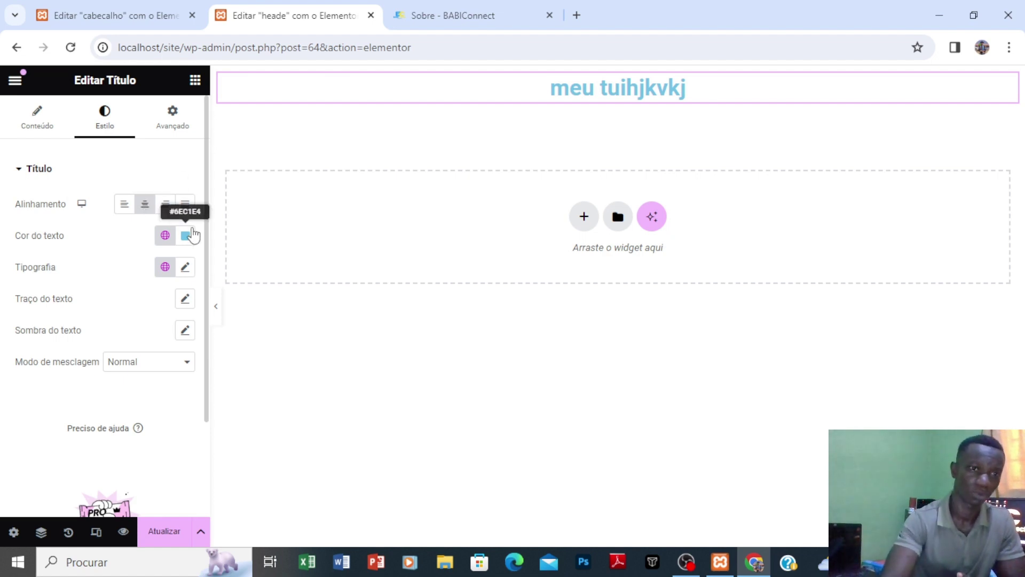
pyautogui.click(186, 236)
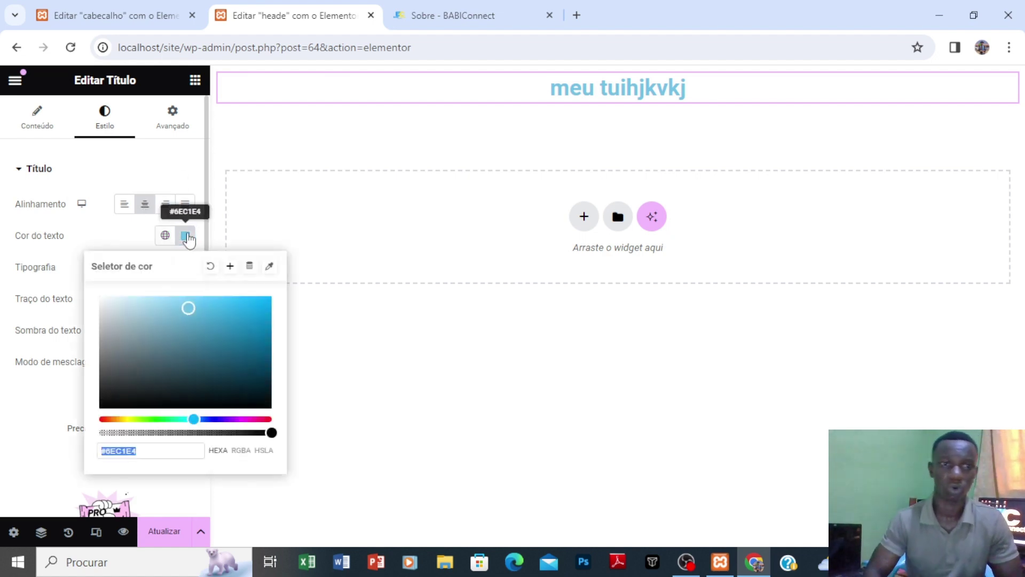
pyautogui.click(187, 237)
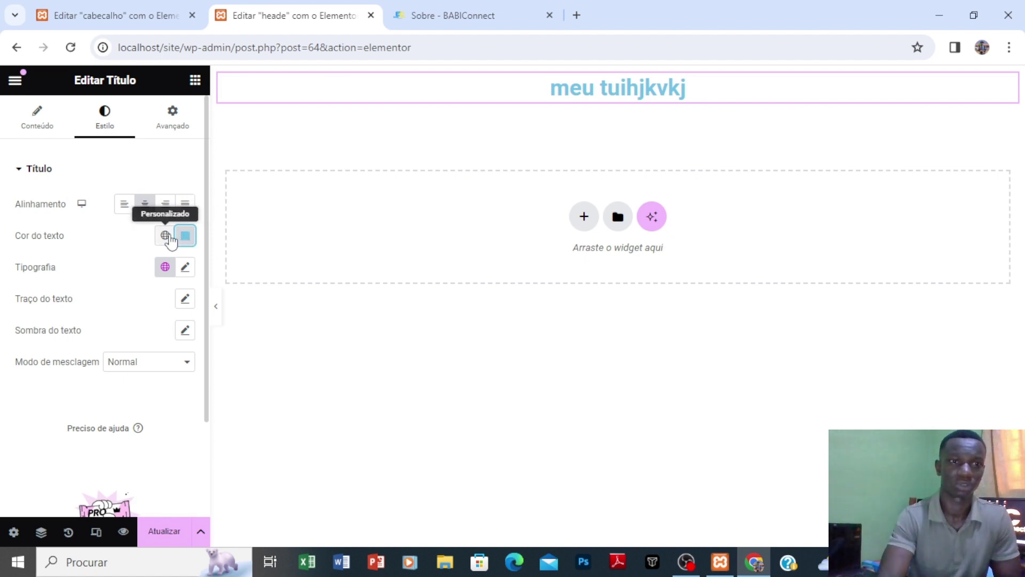
pyautogui.click(166, 236)
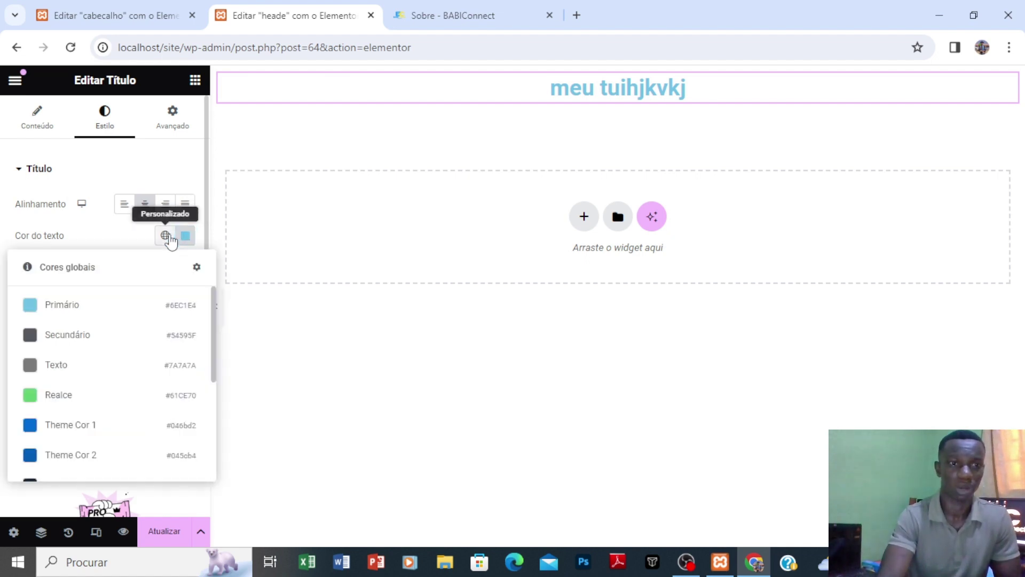
pyautogui.click(165, 236)
pyautogui.click(165, 236)
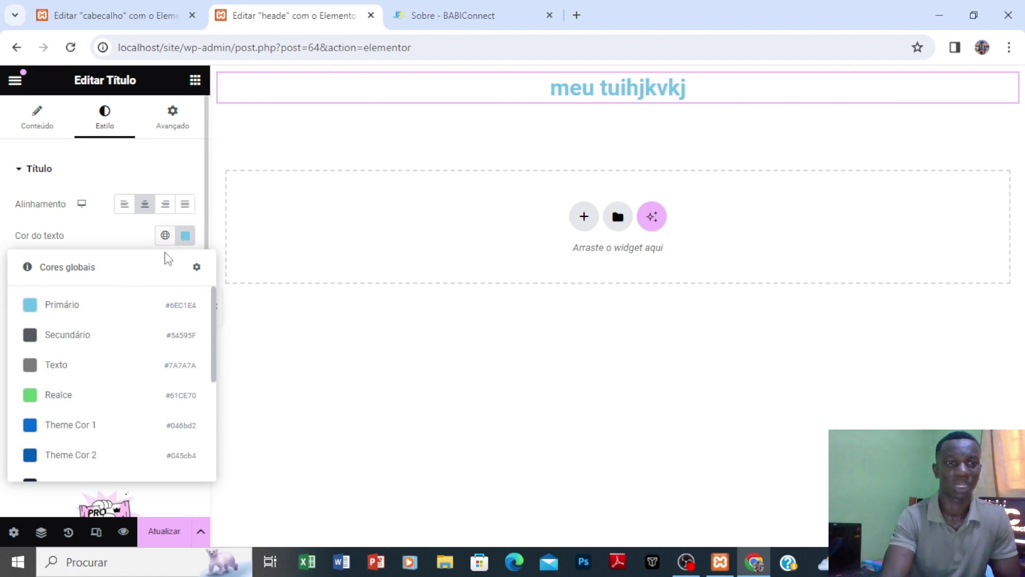
# Step: Give the title a custom dark grey text colour and delete the container that holds it
pyautogui.click(187, 238)
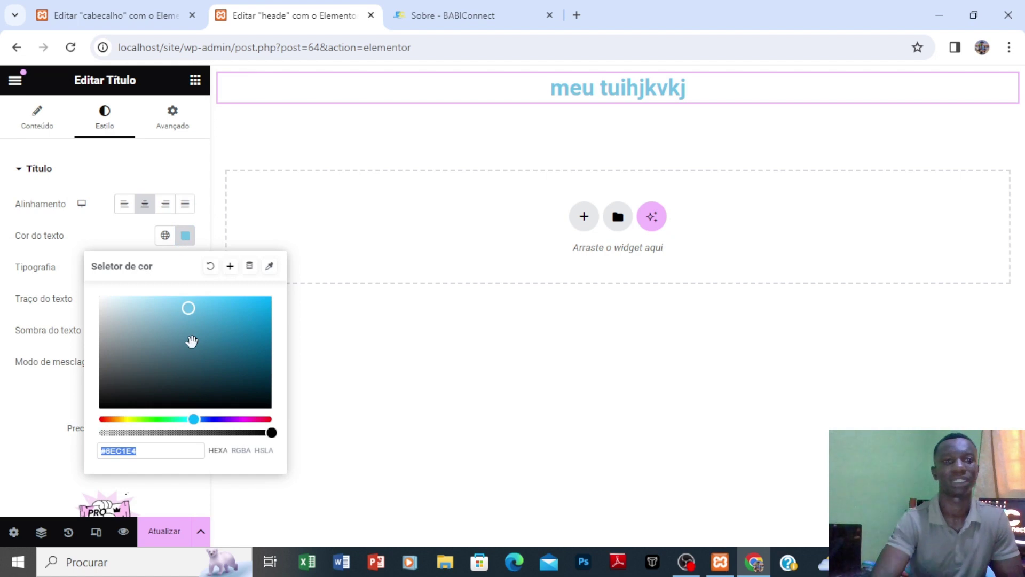
pyautogui.moveTo(191, 341)
pyautogui.mouseDown()
pyautogui.moveTo(128, 359)
pyautogui.moveTo(133, 327)
pyautogui.moveTo(132, 371)
pyautogui.mouseUp()
pyautogui.click(3, 427)
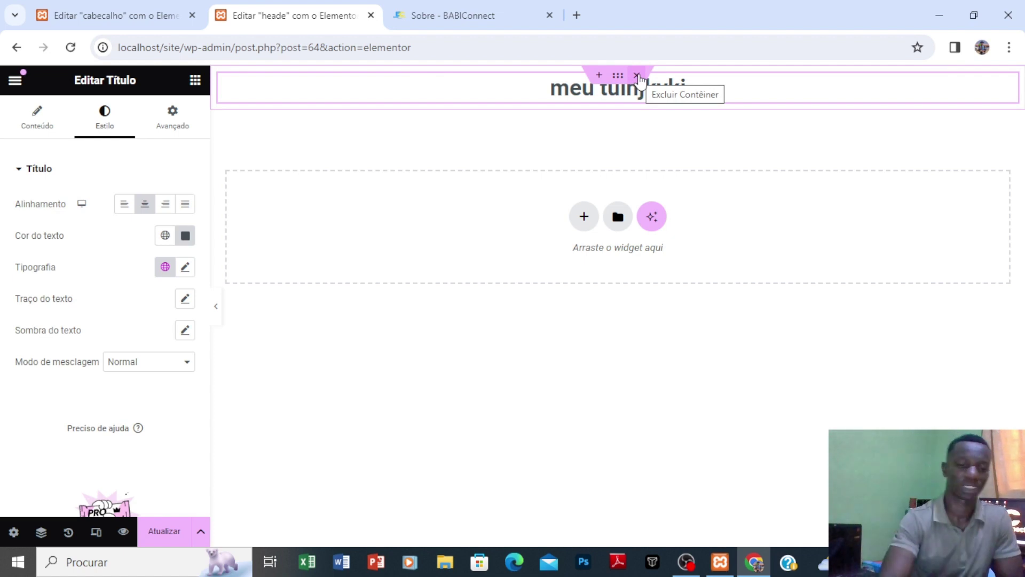
pyautogui.click(637, 75)
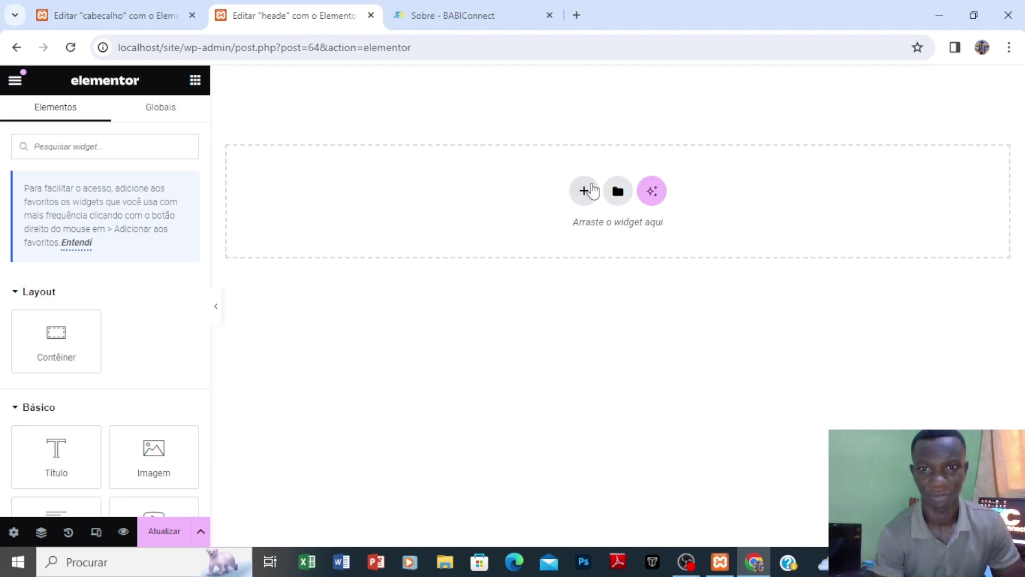
# Step: Create a horizontal row-direction container and add the Header & Footer Builder Site Logo widget inside it
pyautogui.click(587, 194)
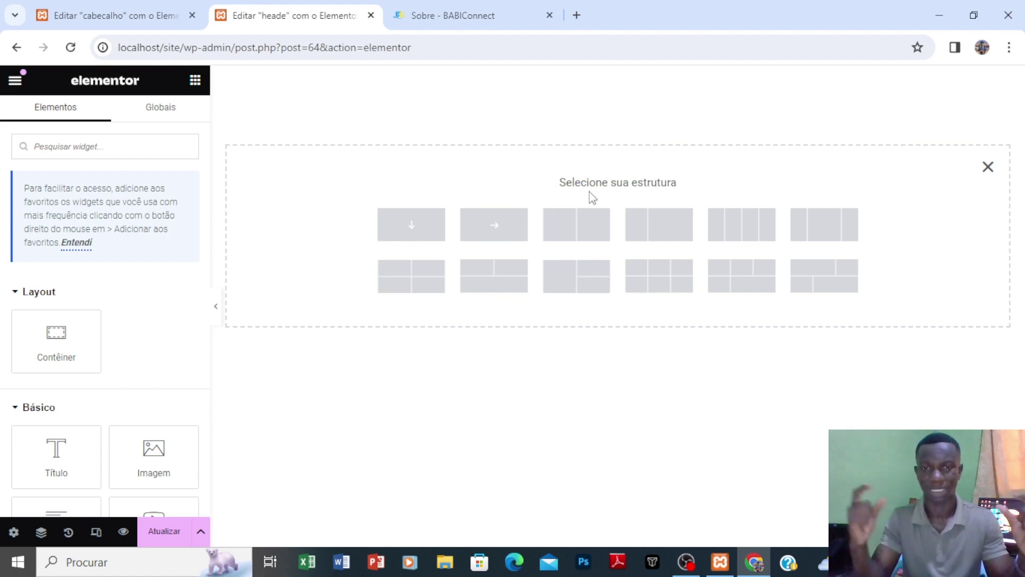
pyautogui.click(499, 232)
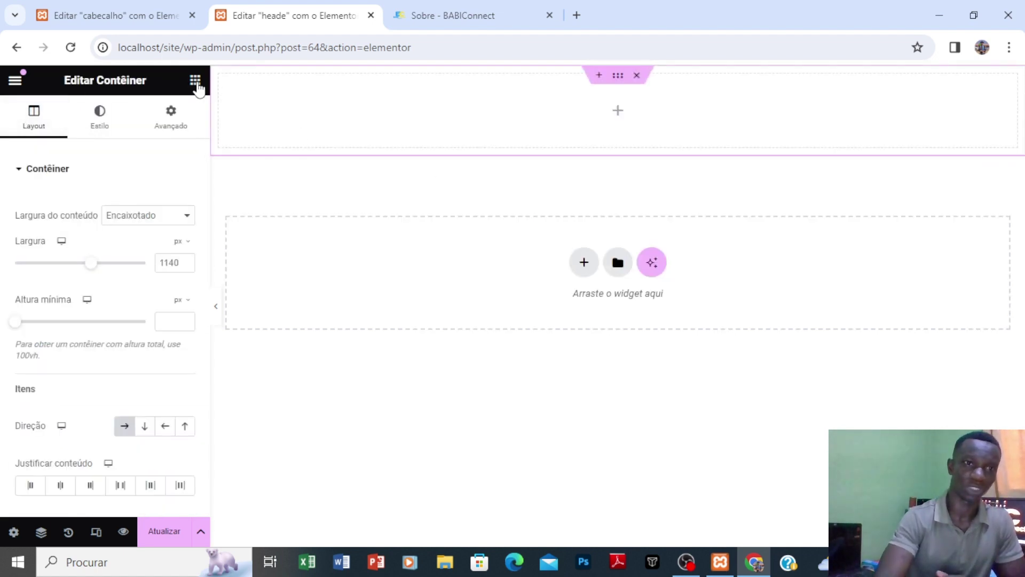
pyautogui.click(195, 81)
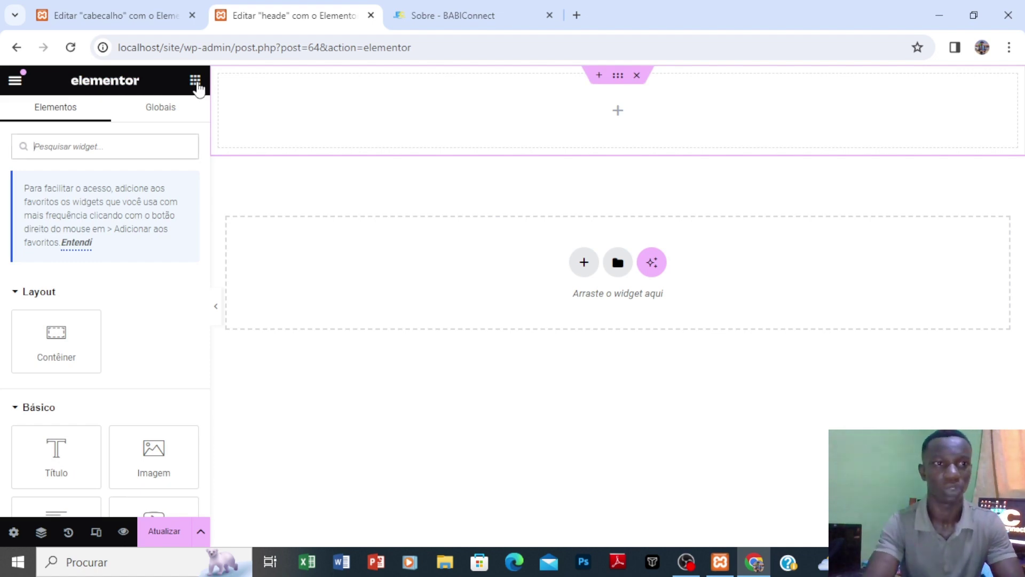
pyautogui.write('log')
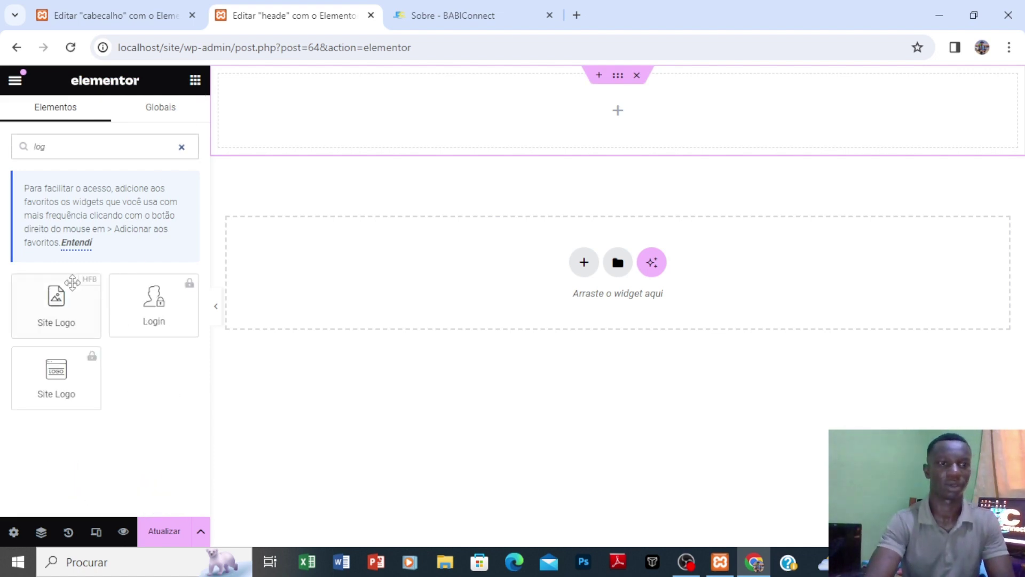
pyautogui.moveTo(64, 302); pyautogui.dragTo(353, 132)
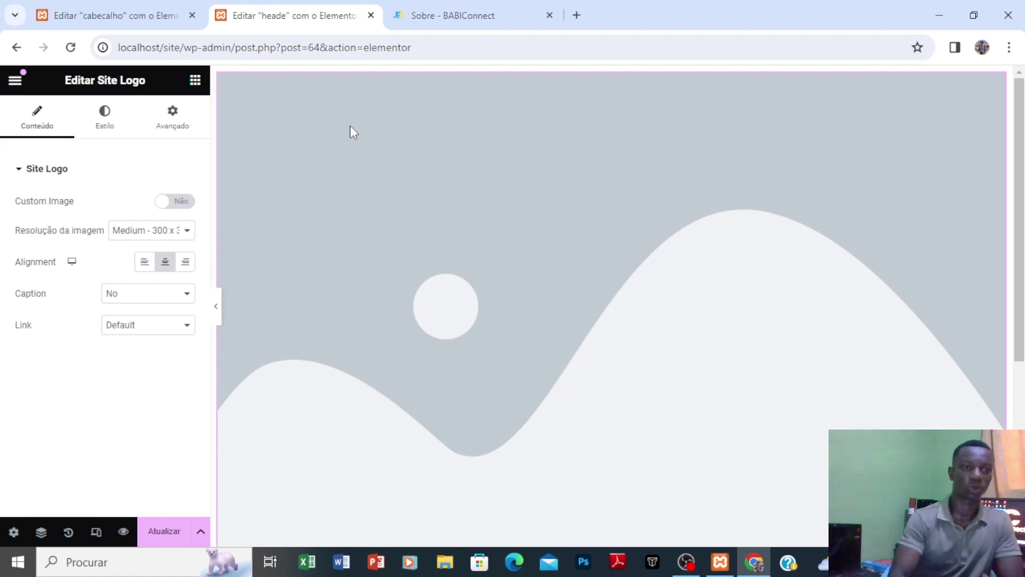
# Step: Enable the Site Logo's custom image and upload the LOGO file from the Transferências folder to the media library
pyautogui.click(178, 204)
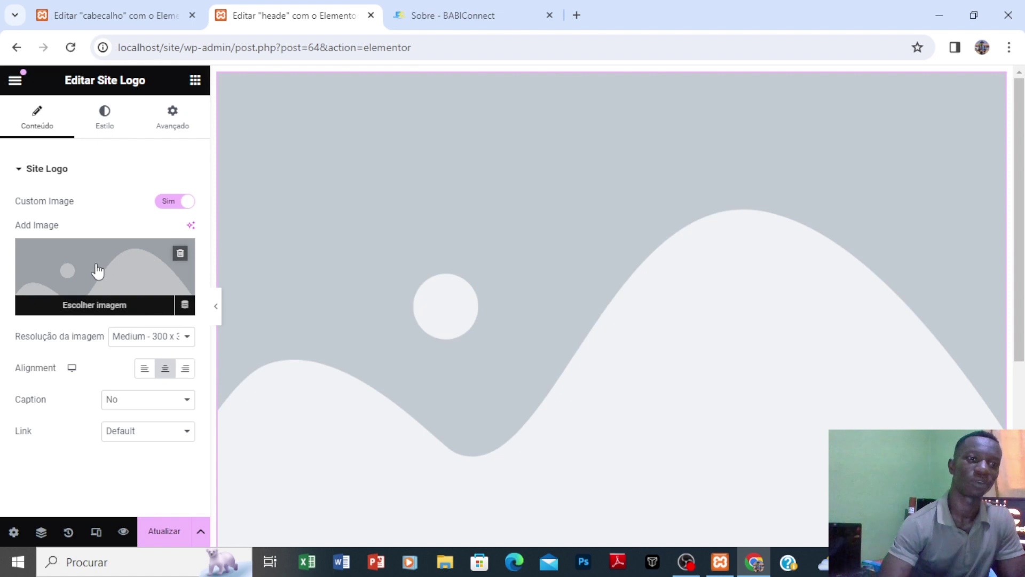
pyautogui.click(99, 268)
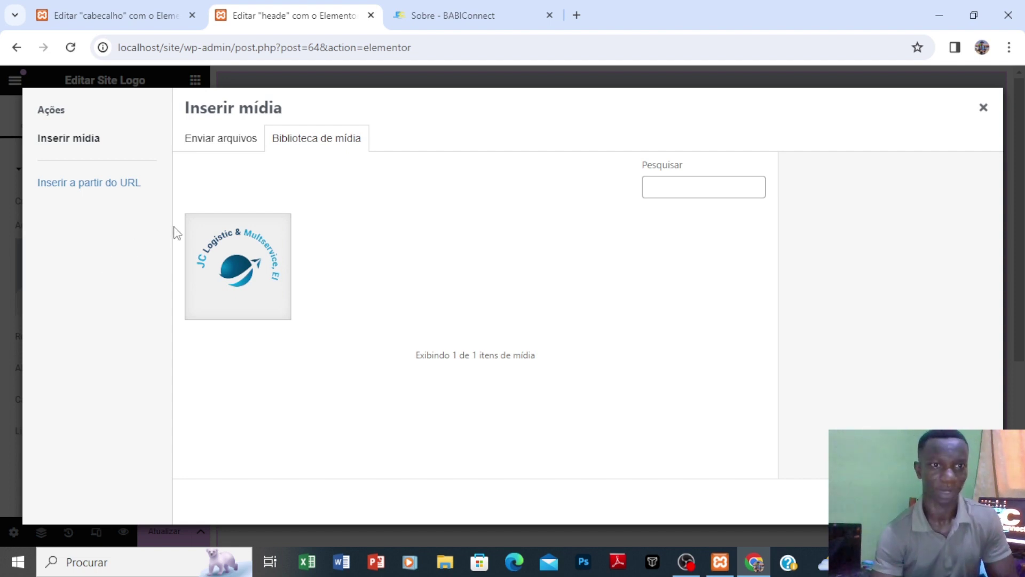
pyautogui.click(216, 144)
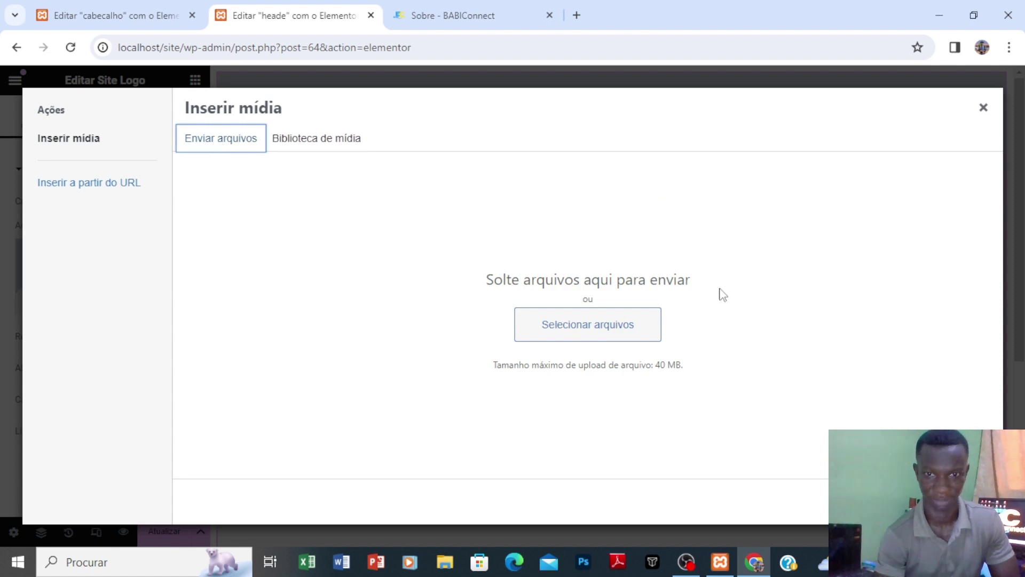
pyautogui.click(610, 333)
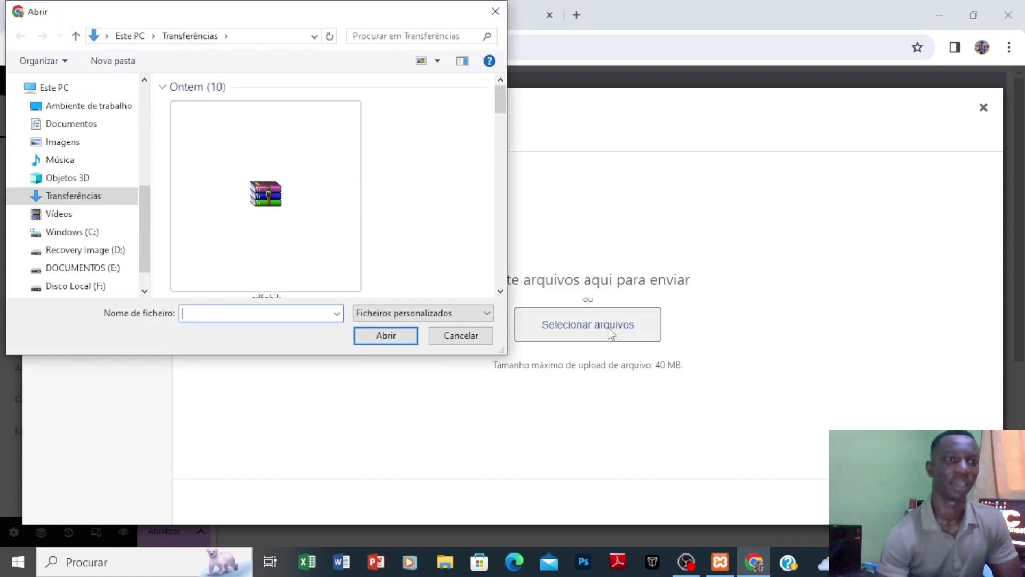
pyautogui.click(112, 204)
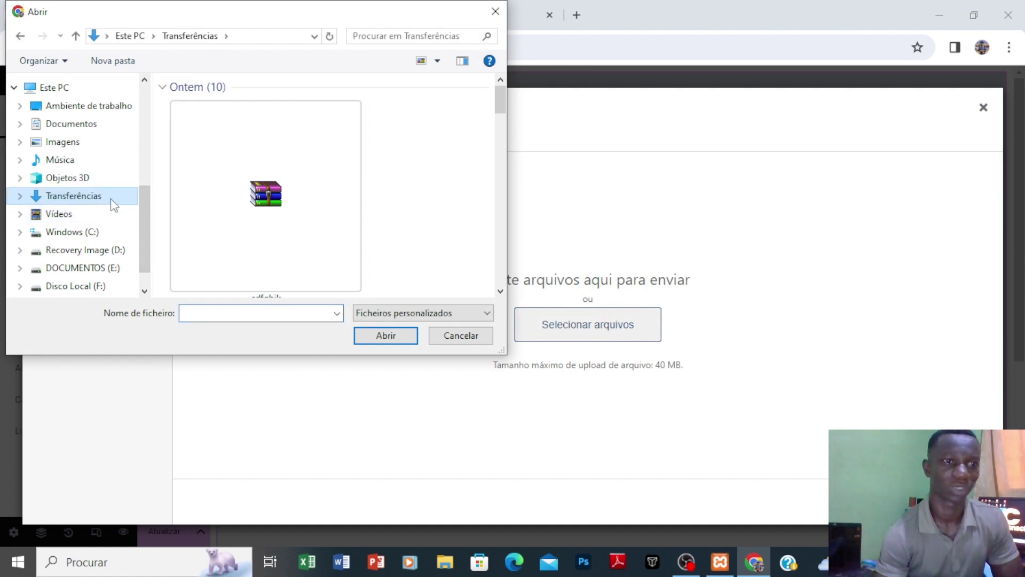
pyautogui.moveTo(504, 99); pyautogui.dragTo(447, 286)
pyautogui.click(281, 244)
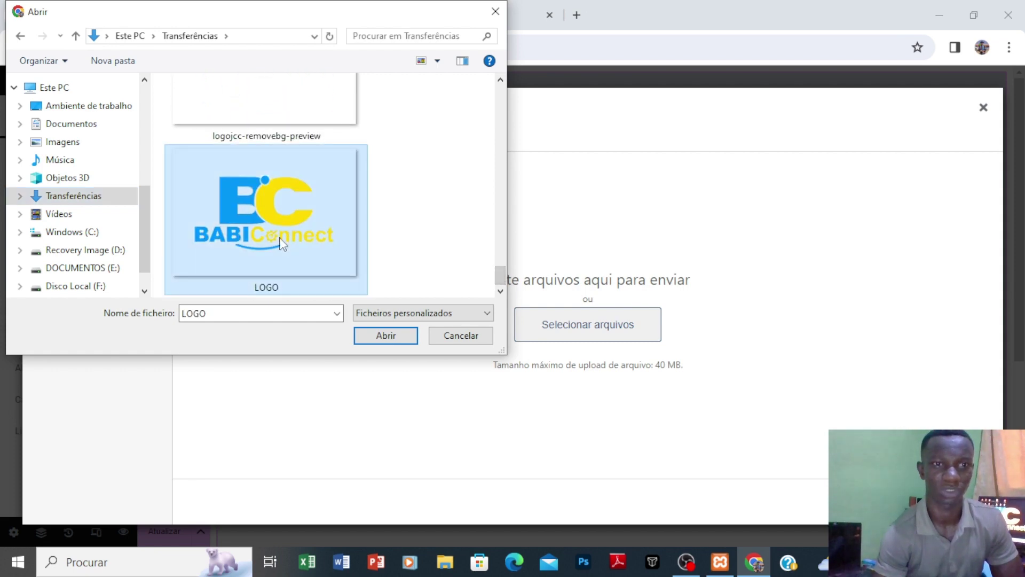
pyautogui.click(397, 341)
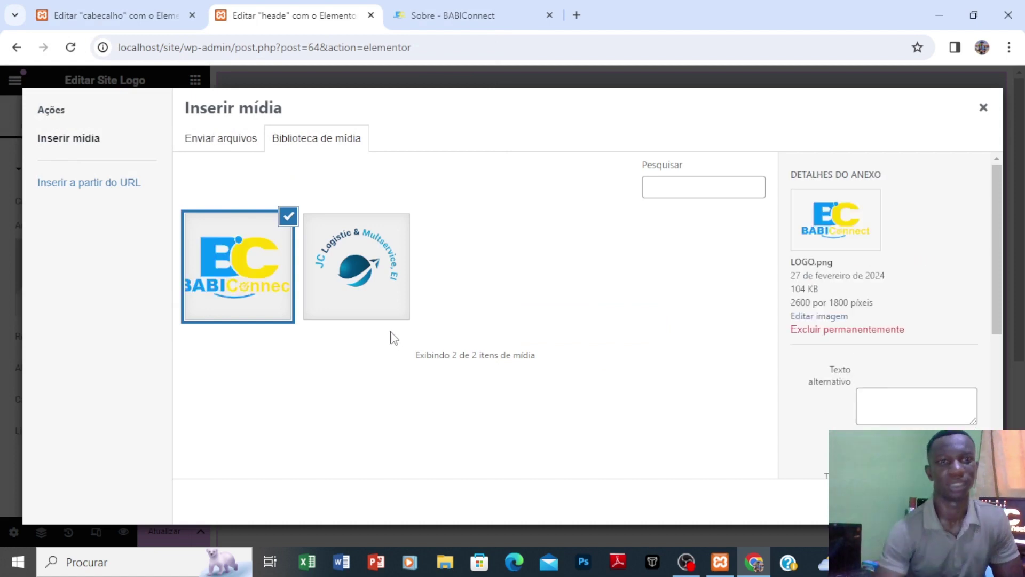
# Step: Insert logojcc-removebg-preview.png as the site logo and set its width to 27%
pyautogui.click(377, 293)
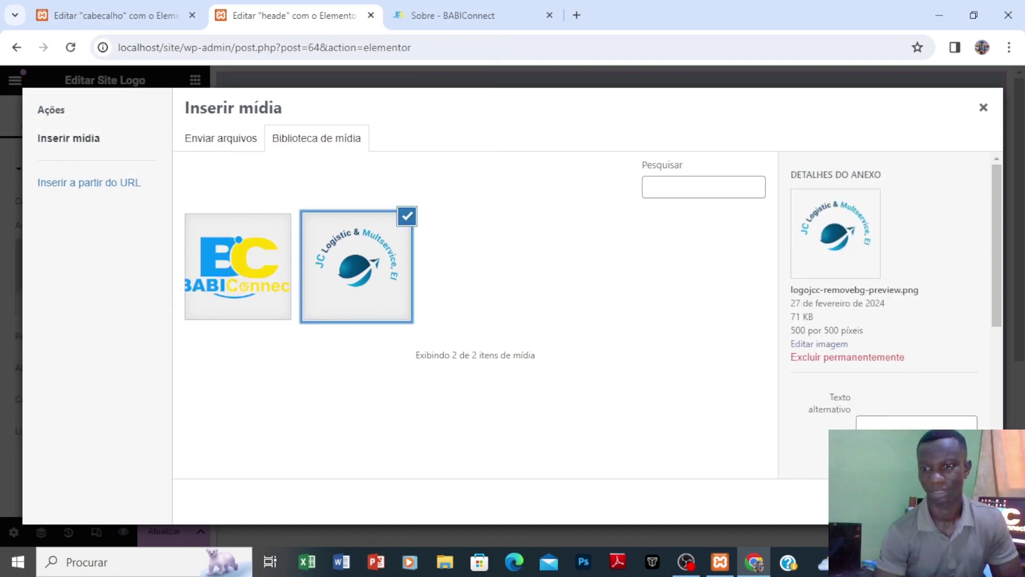
pyautogui.click(960, 502)
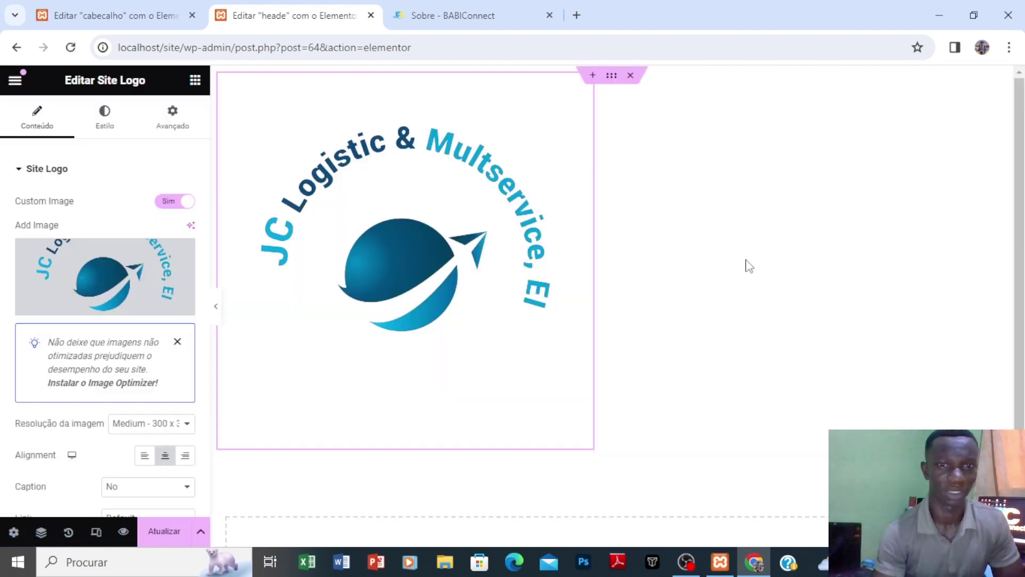
pyautogui.click(110, 123)
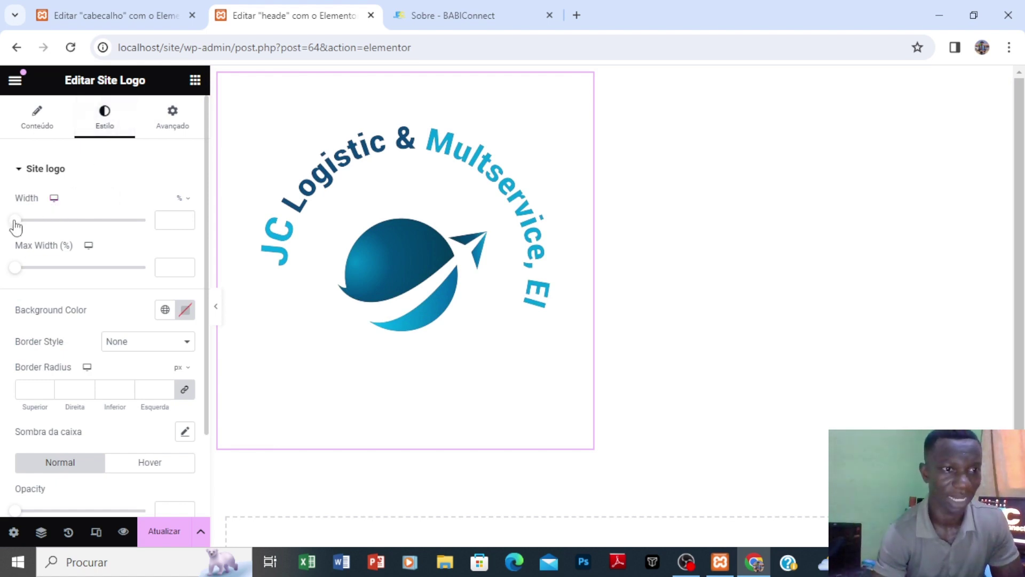
pyautogui.moveTo(18, 221); pyautogui.dragTo(52, 221)
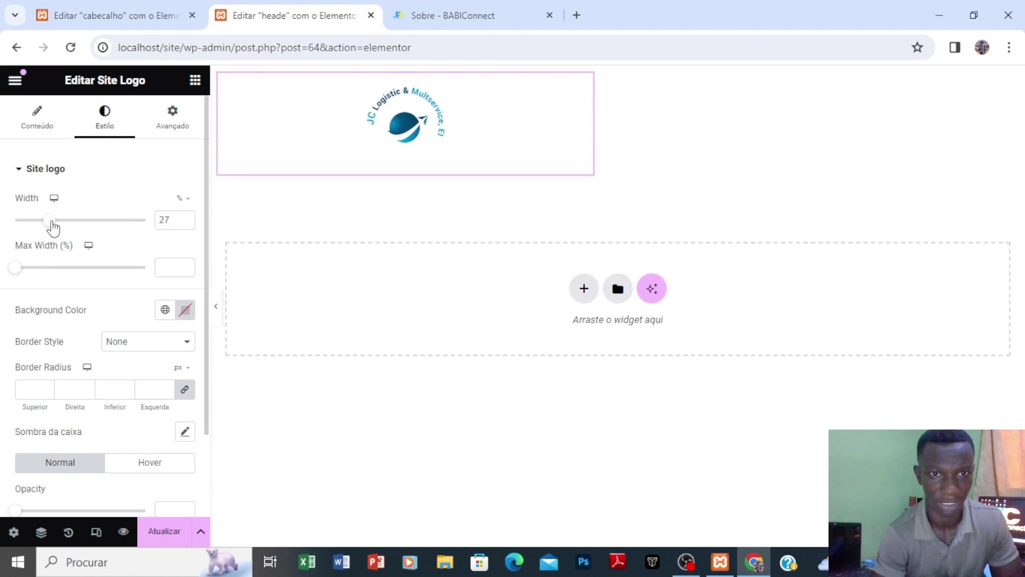
# Step: Add the Header & Footer Builder Navigation Menu widget beside the logo, keeping "menu" as its source menu
pyautogui.click(196, 82)
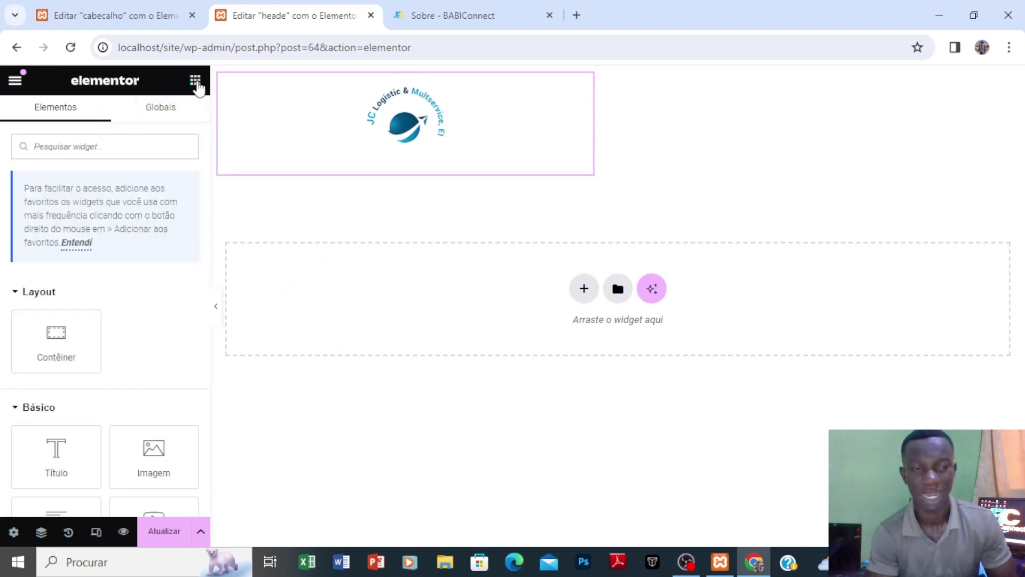
pyautogui.write('menu')
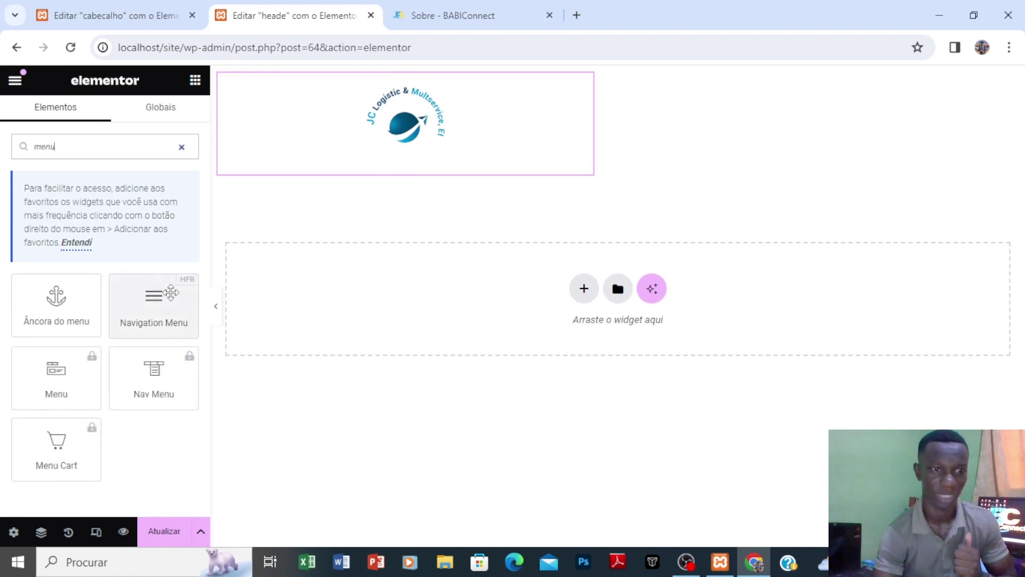
pyautogui.moveTo(161, 297); pyautogui.dragTo(590, 108)
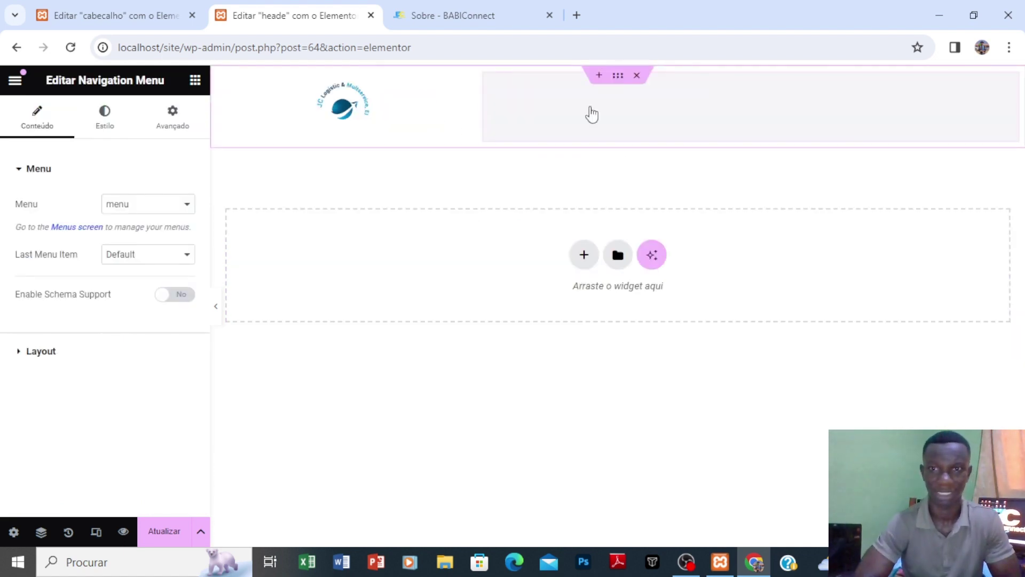
pyautogui.click(149, 209)
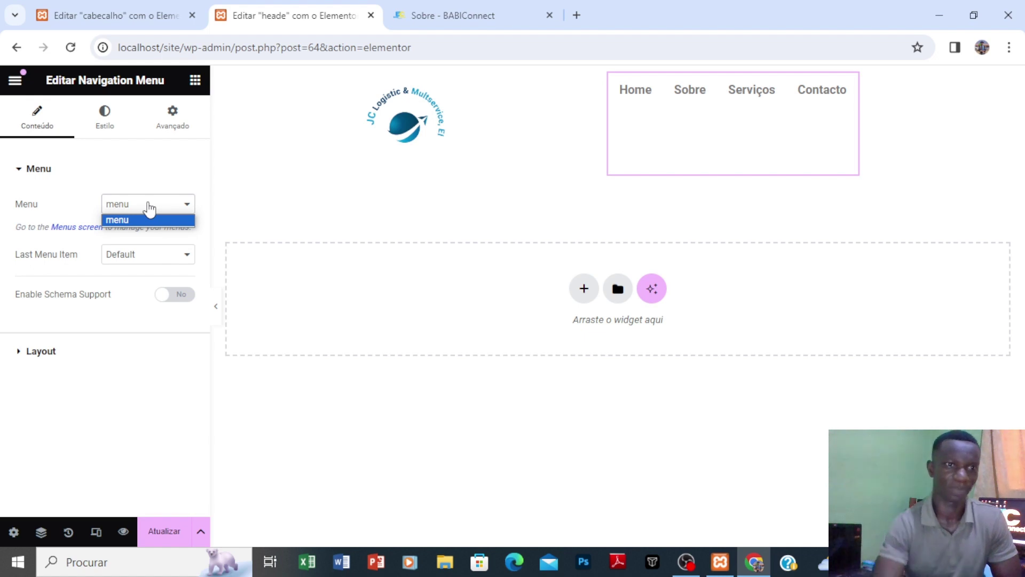
pyautogui.click(101, 128)
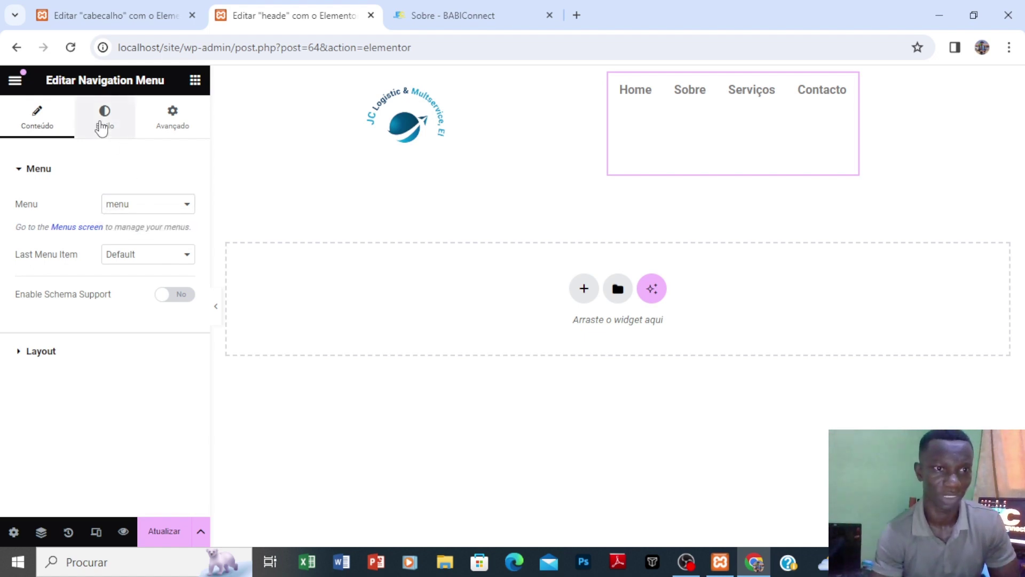
# Step: Set the navigation menu's horizontal padding to 39 and its vertical padding to 50
pyautogui.click(102, 128)
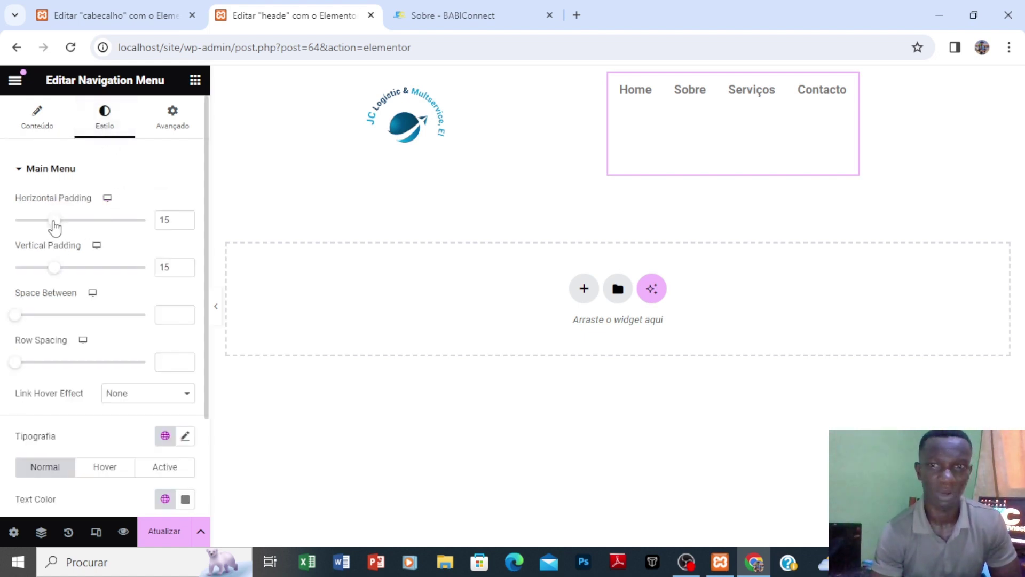
pyautogui.moveTo(55, 227); pyautogui.dragTo(118, 231)
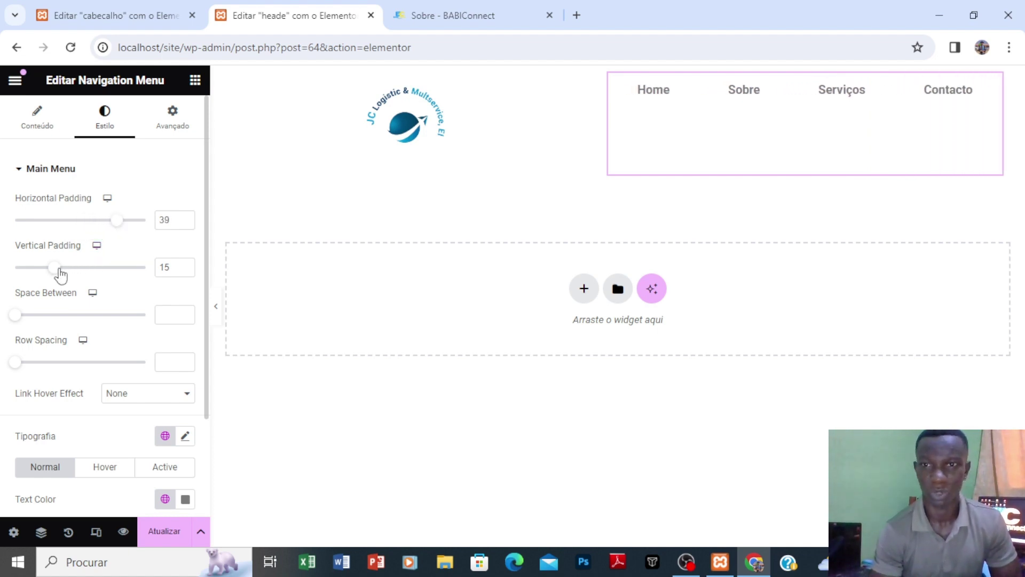
pyautogui.moveTo(58, 275); pyautogui.dragTo(156, 273)
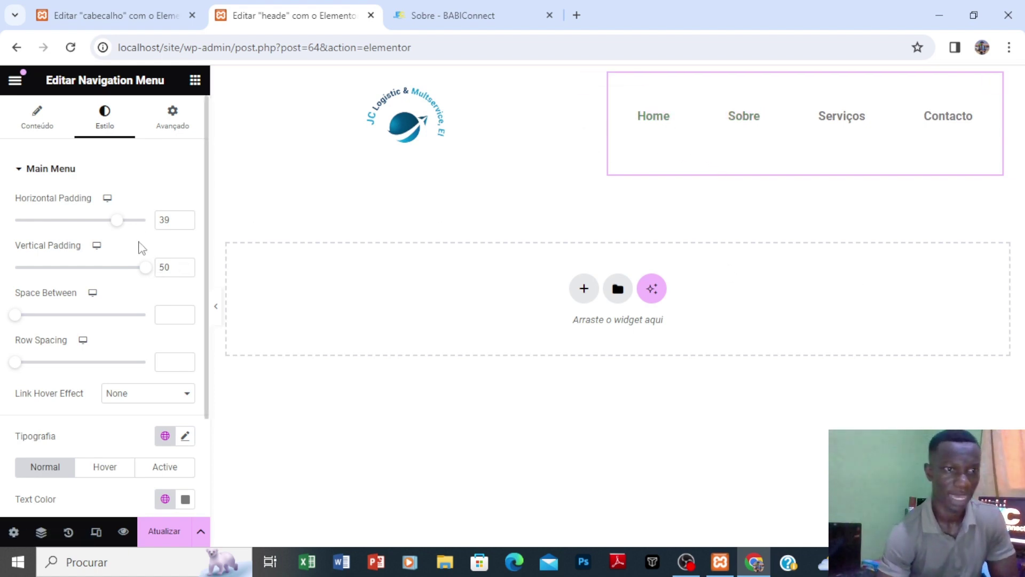
# Step: Set the navigation menu's normal text color to black, #000000
pyautogui.moveTo(207, 164); pyautogui.dragTo(219, 211)
pyautogui.scroll(-2, 213, 224)
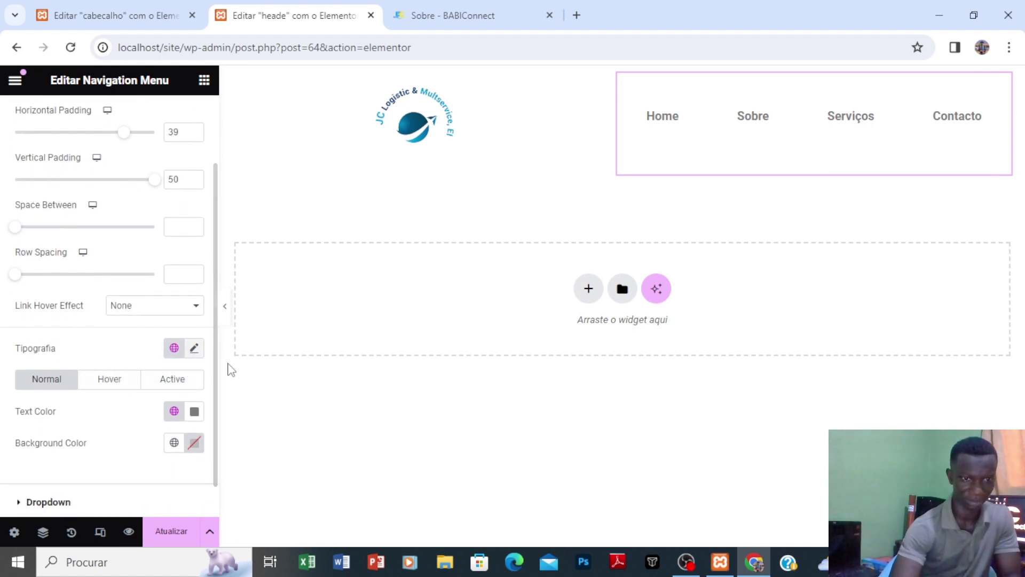
pyautogui.click(194, 412)
pyautogui.moveTo(180, 309); pyautogui.dragTo(108, 330)
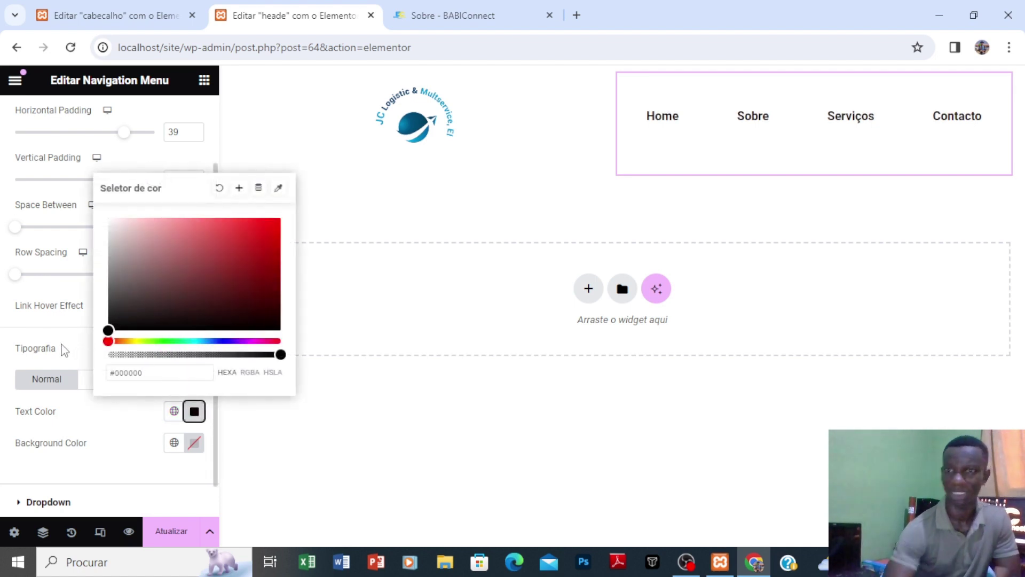
pyautogui.click(8, 363)
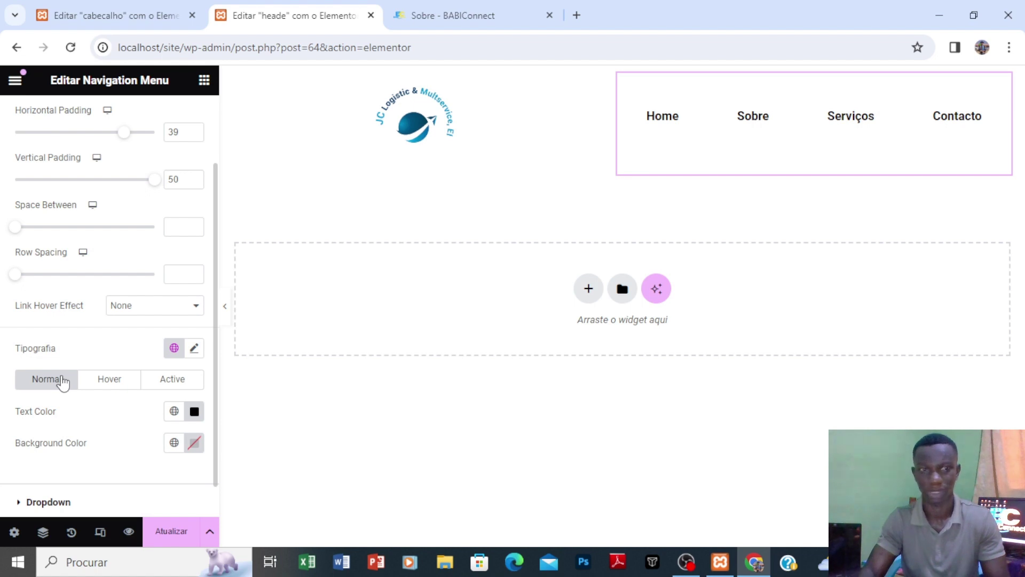
# Step: Change the navigation menu's hover text color to a bright turquoise
pyautogui.click(104, 382)
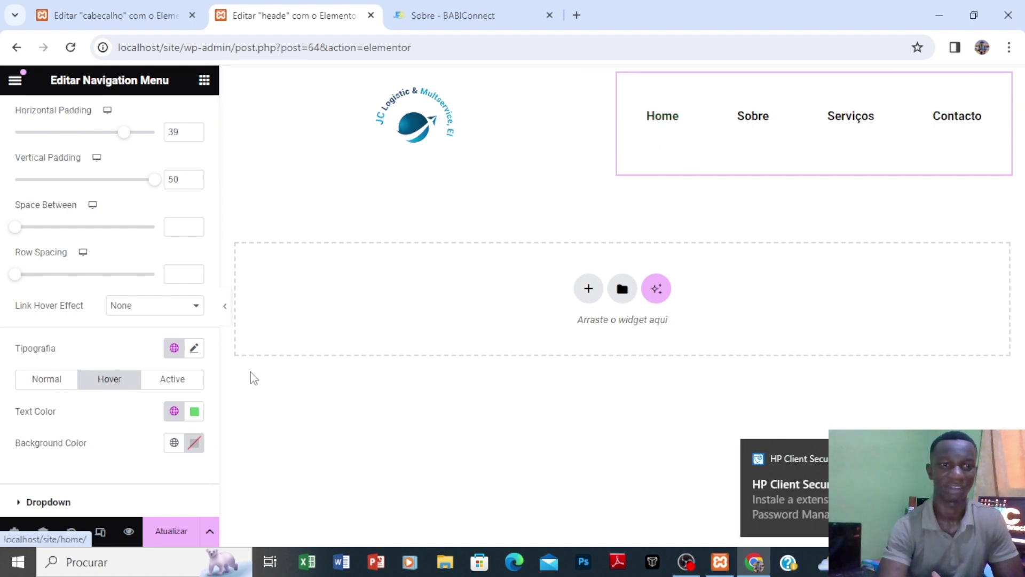
pyautogui.click(194, 411)
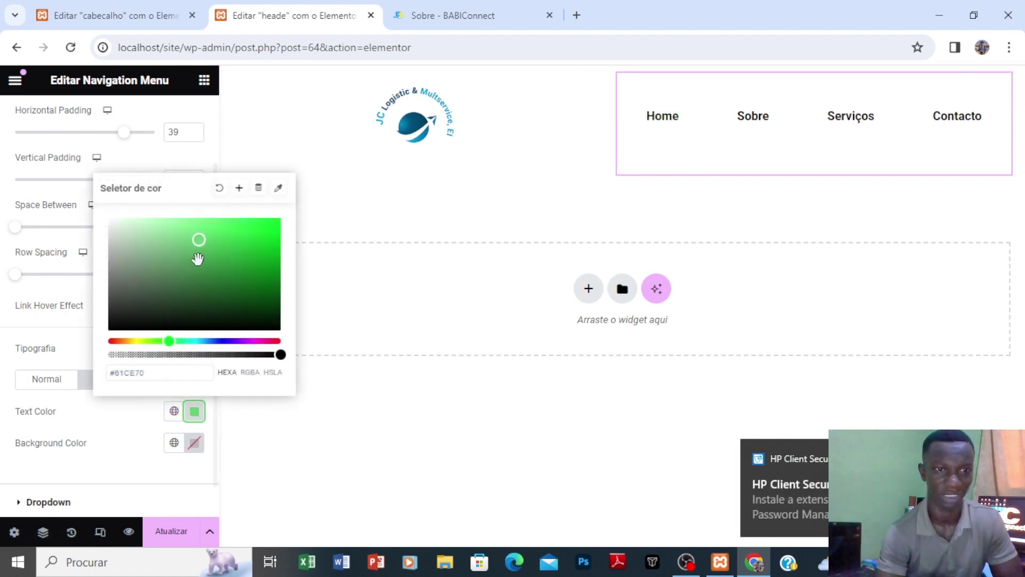
pyautogui.click(172, 340)
pyautogui.click(196, 341)
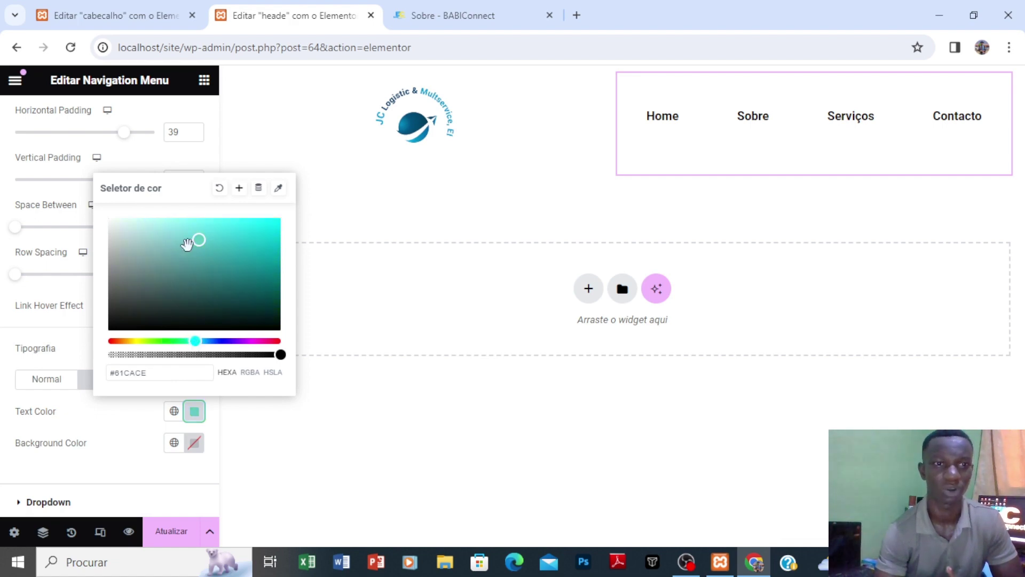
pyautogui.moveTo(196, 241); pyautogui.dragTo(239, 235)
pyautogui.click(3, 308)
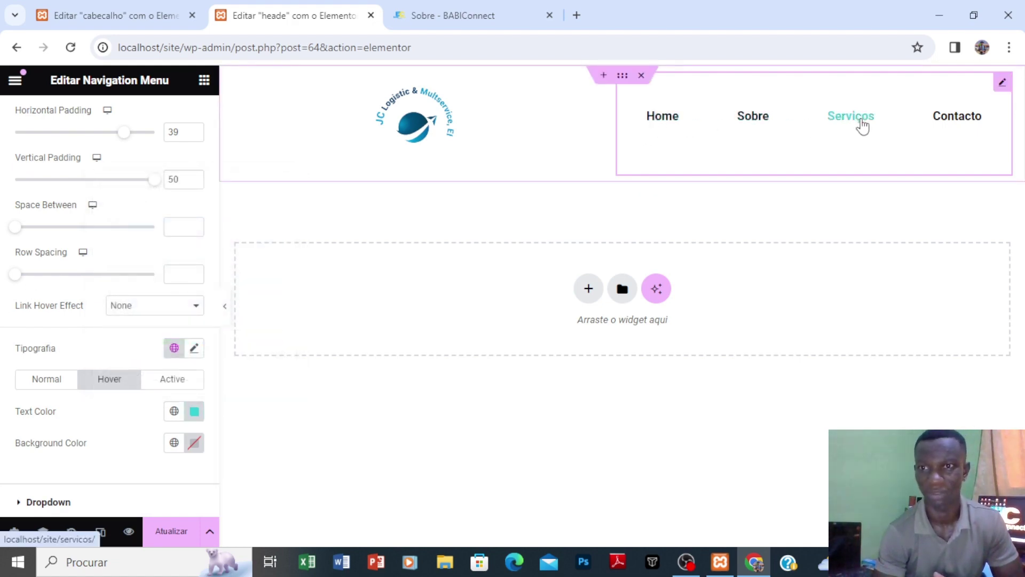
# Step: Give the header's outer container a classic light grey background, #D8D8D8, and update the header template
pyautogui.click(623, 77)
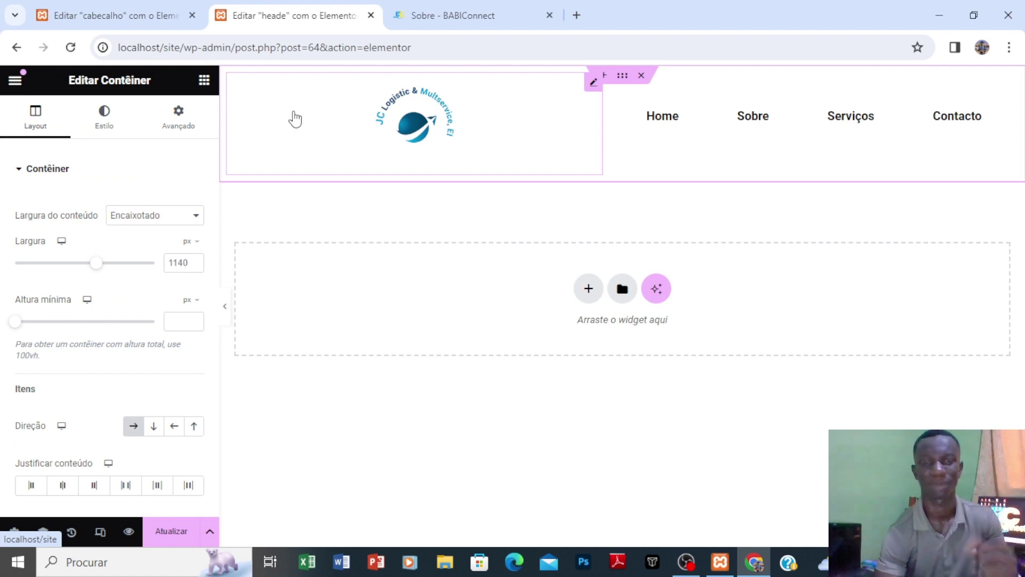
pyautogui.click(104, 125)
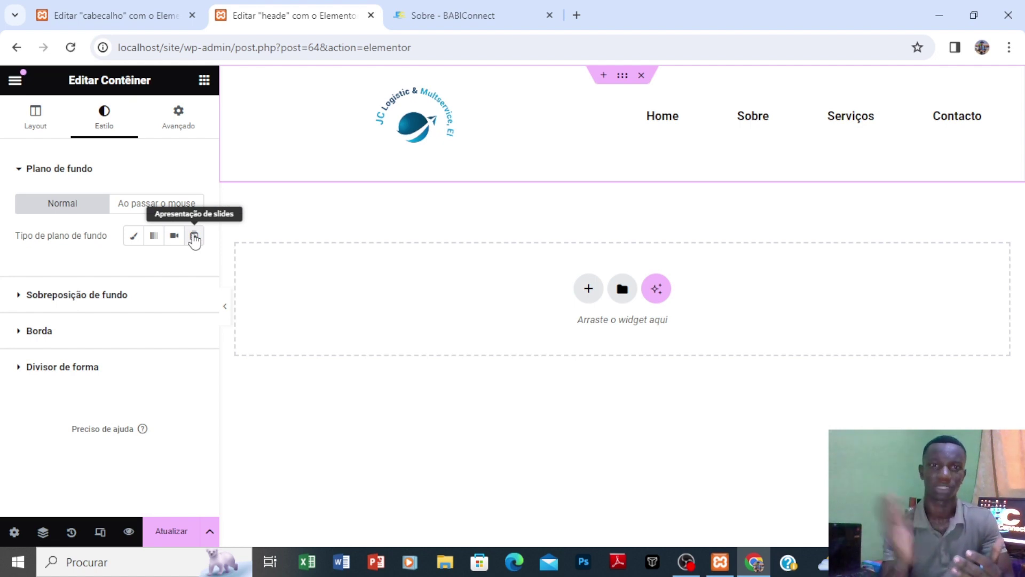
pyautogui.click(134, 235)
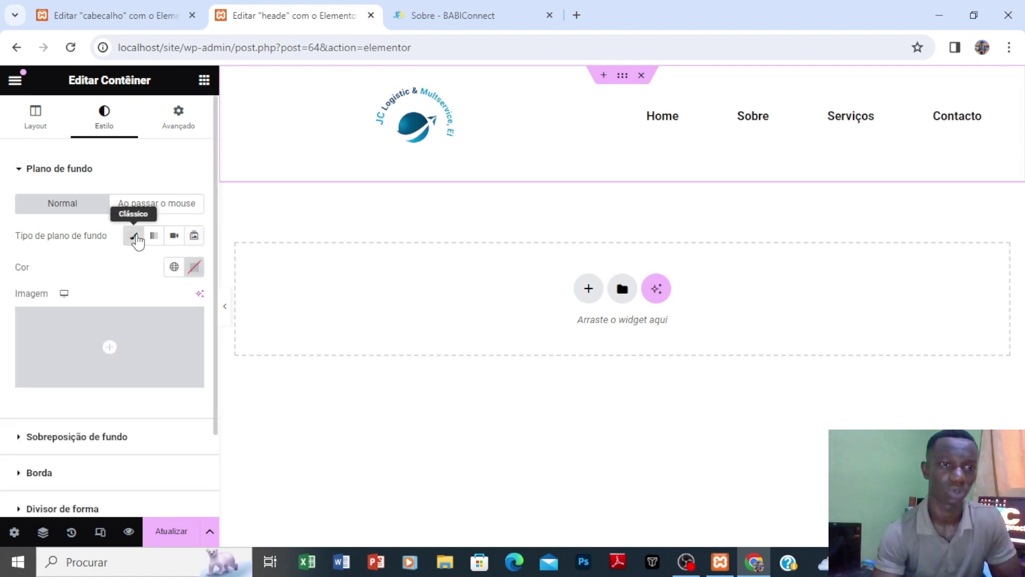
pyautogui.click(195, 267)
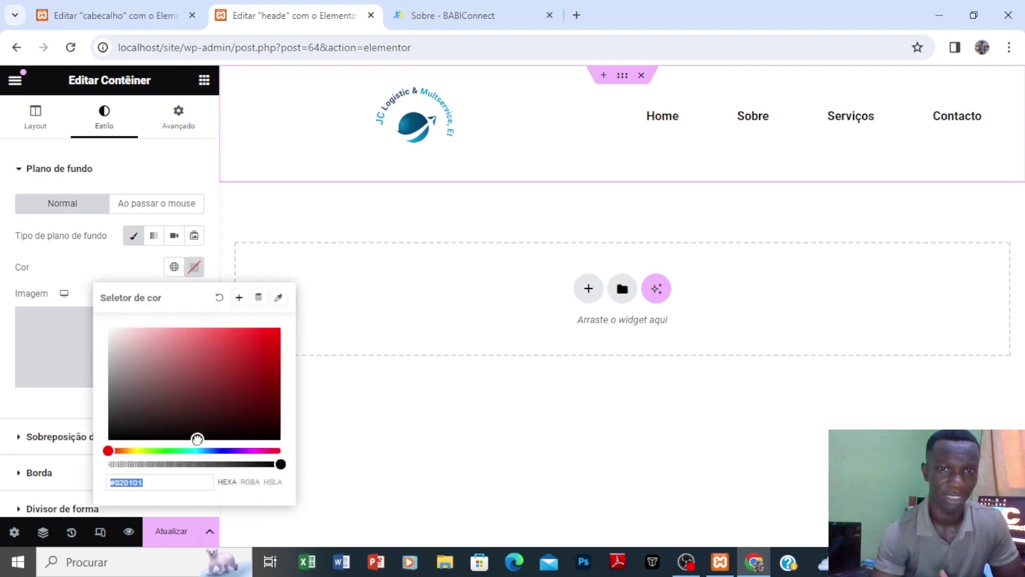
pyautogui.moveTo(196, 435)
pyautogui.mouseDown()
pyautogui.moveTo(123, 382)
pyautogui.moveTo(98, 439)
pyautogui.moveTo(105, 344)
pyautogui.mouseUp()
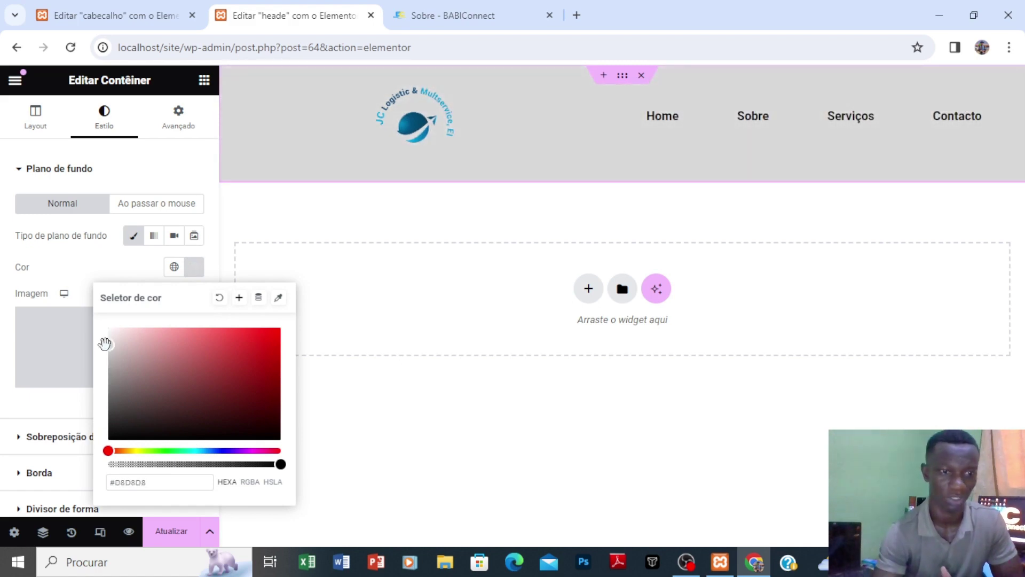
pyautogui.click(3, 313)
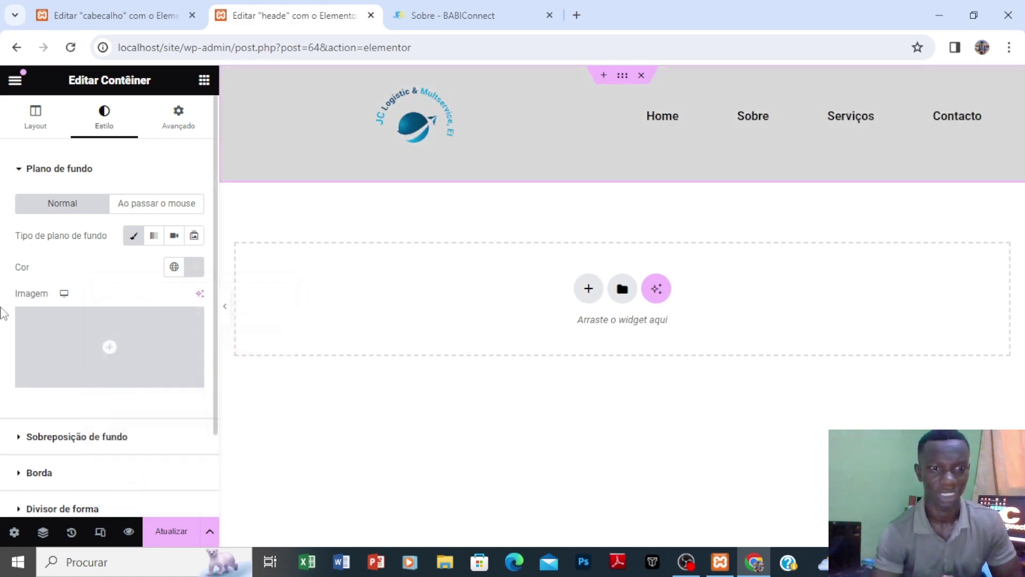
pyautogui.click(171, 532)
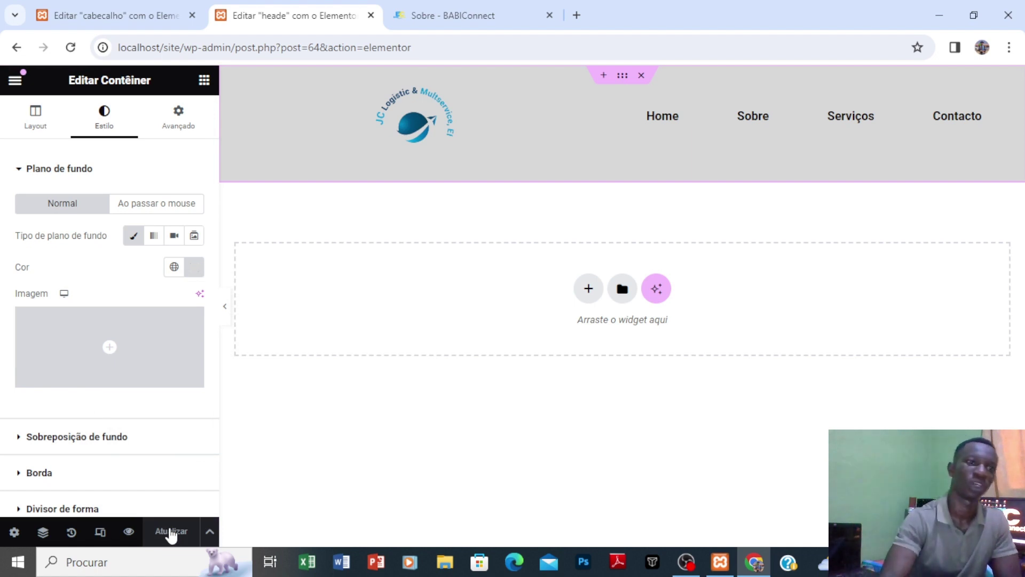
# Step: Create and publish a new Header & Footer Builder template titled "footer" with type Rodapé, displayed on All Páginas
pyautogui.click(14, 47)
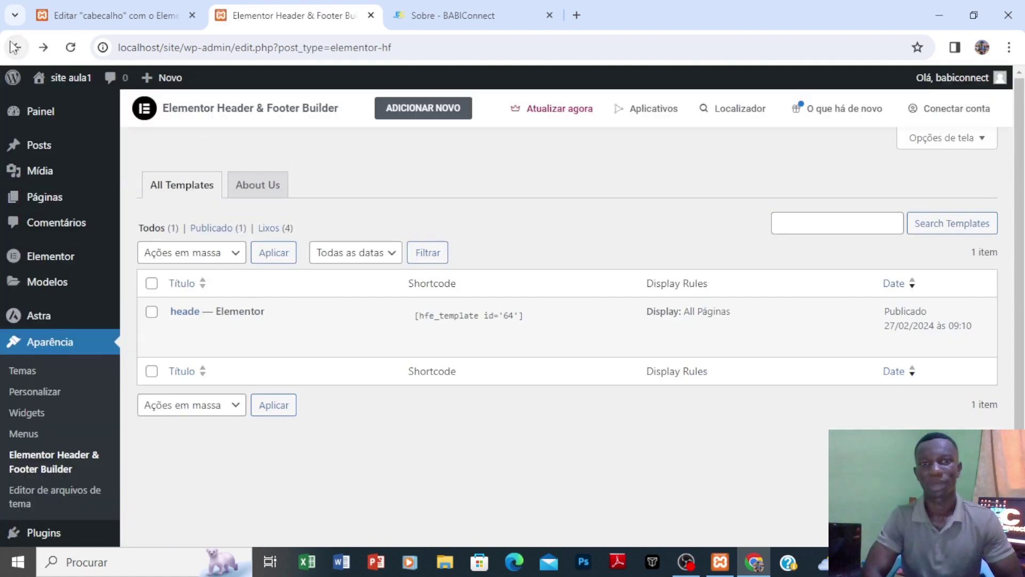
pyautogui.click(427, 110)
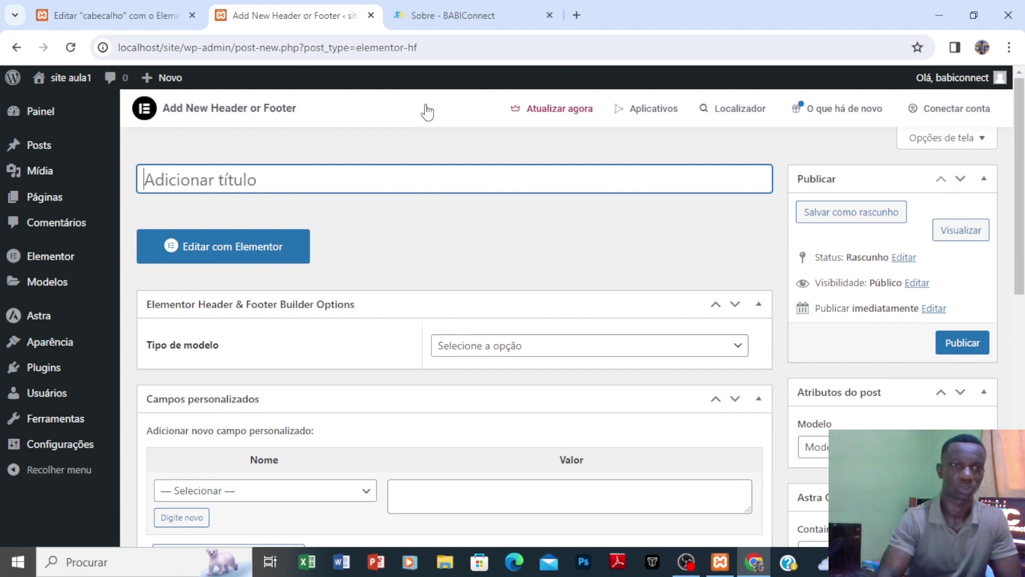
pyautogui.write('footer')
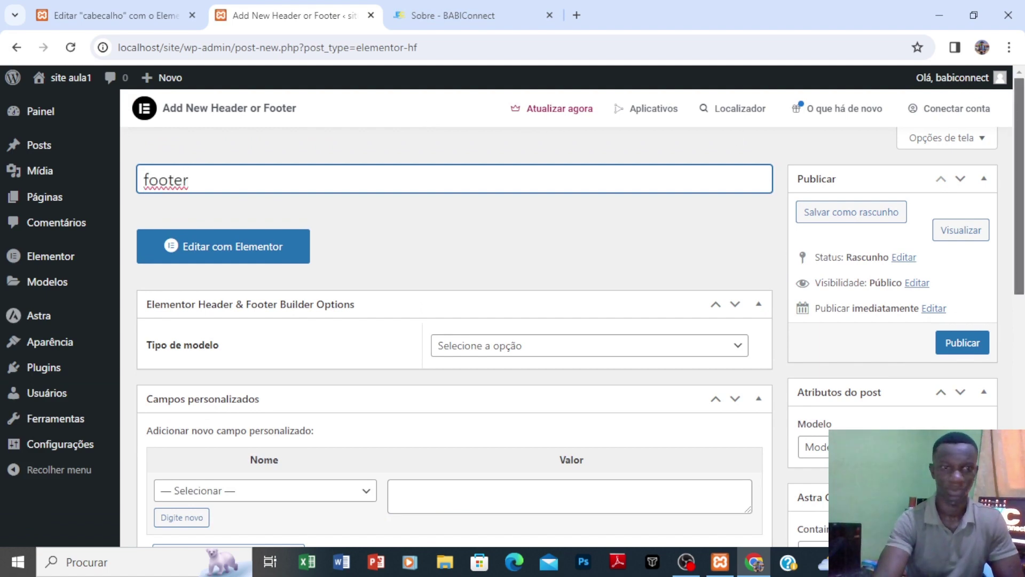
pyautogui.scroll(-1, 1020, 184)
pyautogui.click(581, 281)
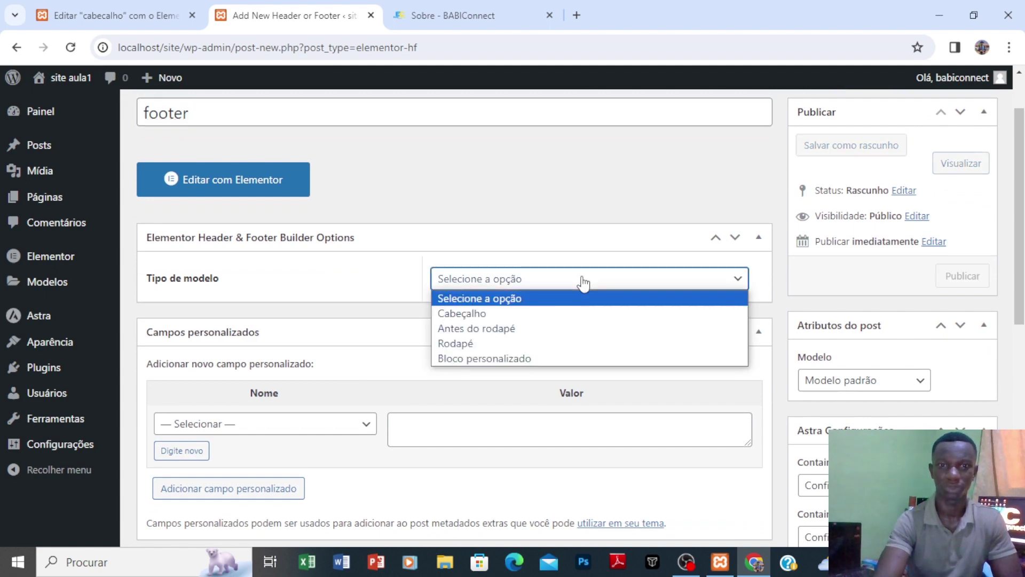
pyautogui.click(565, 344)
pyautogui.click(590, 333)
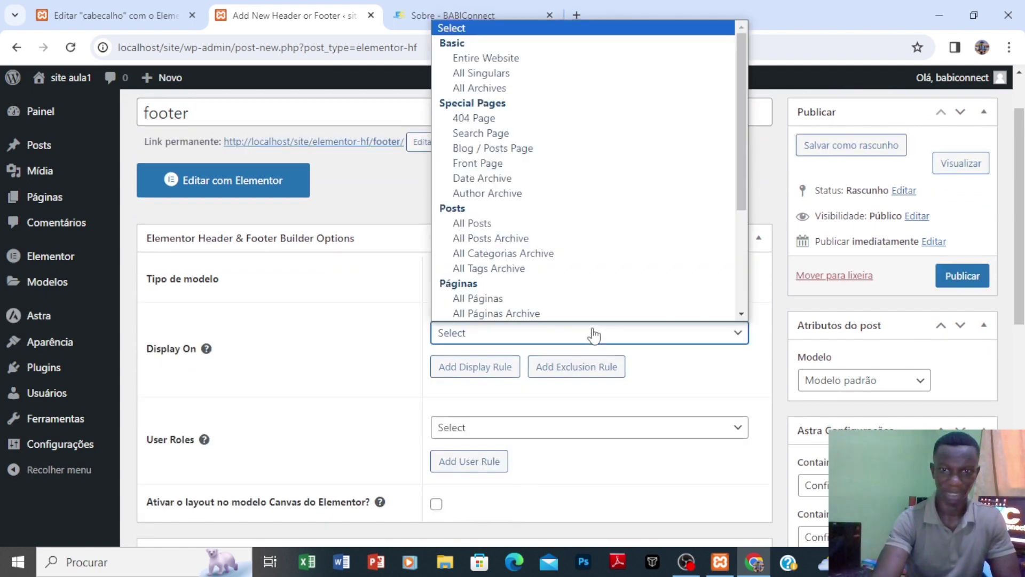
pyautogui.click(556, 298)
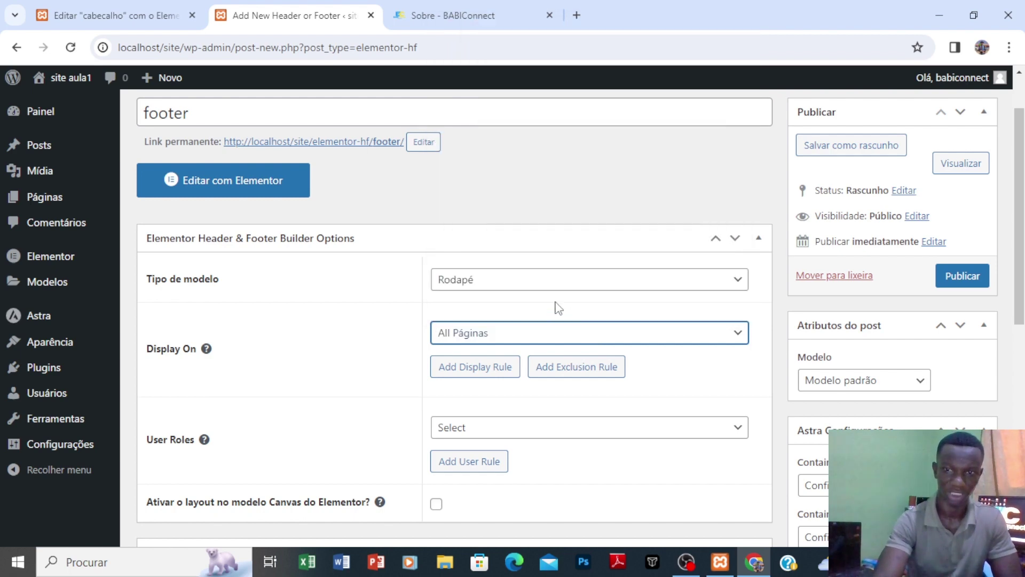
pyautogui.click(962, 276)
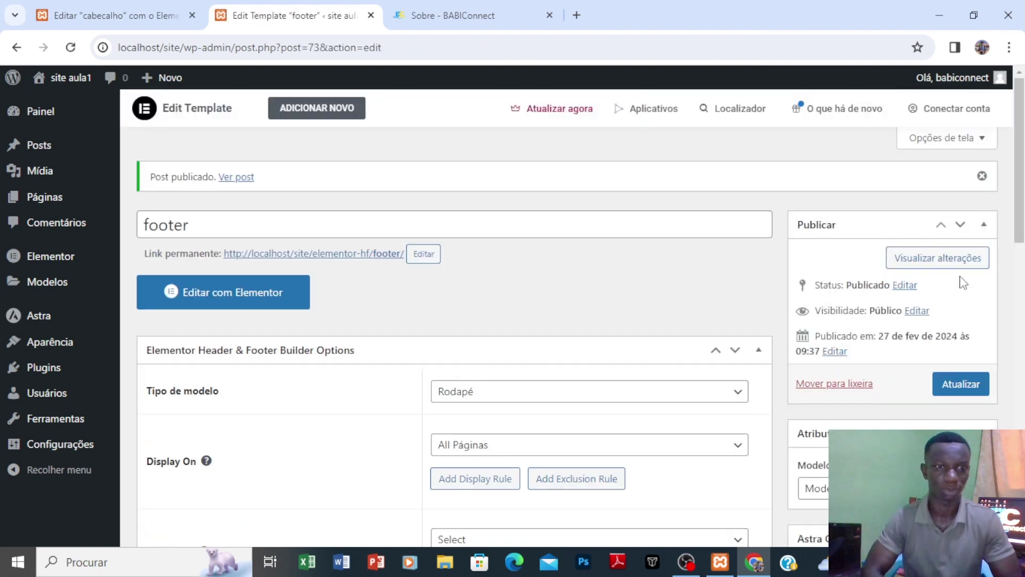
# Step: Open the footer template in Elementor and add a three-column container with a wider middle column
pyautogui.click(263, 307)
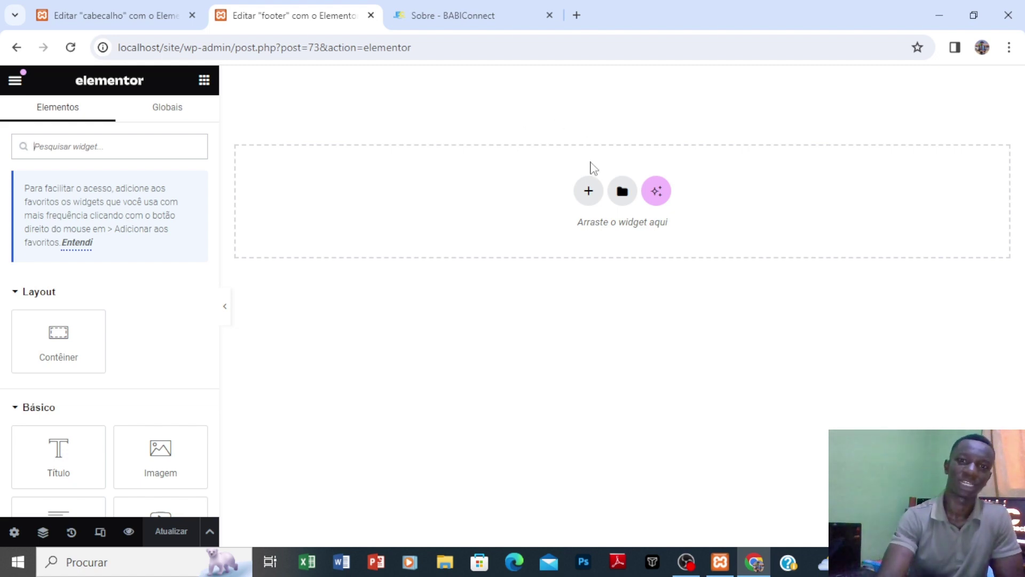
pyautogui.click(588, 193)
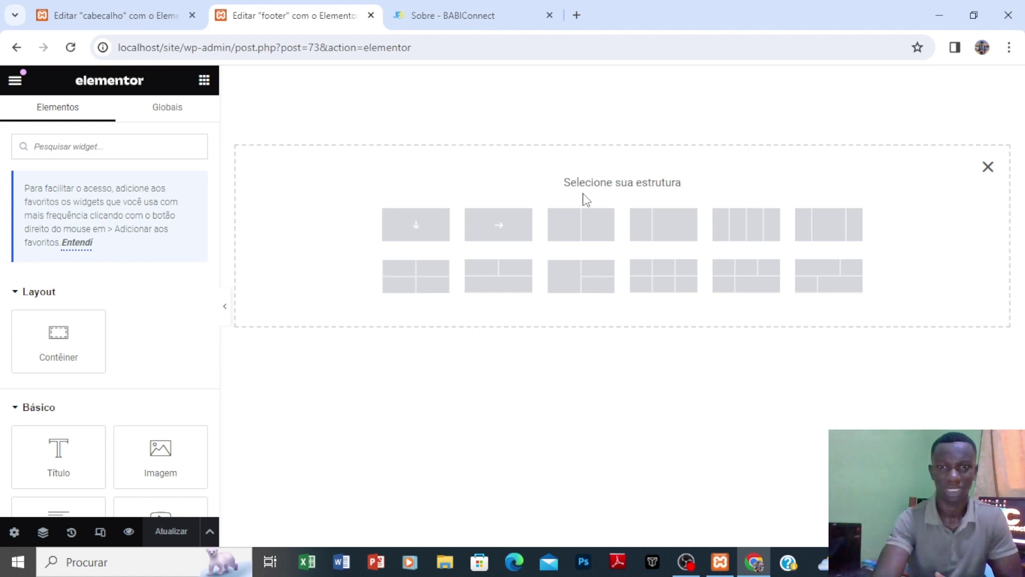
pyautogui.click(824, 239)
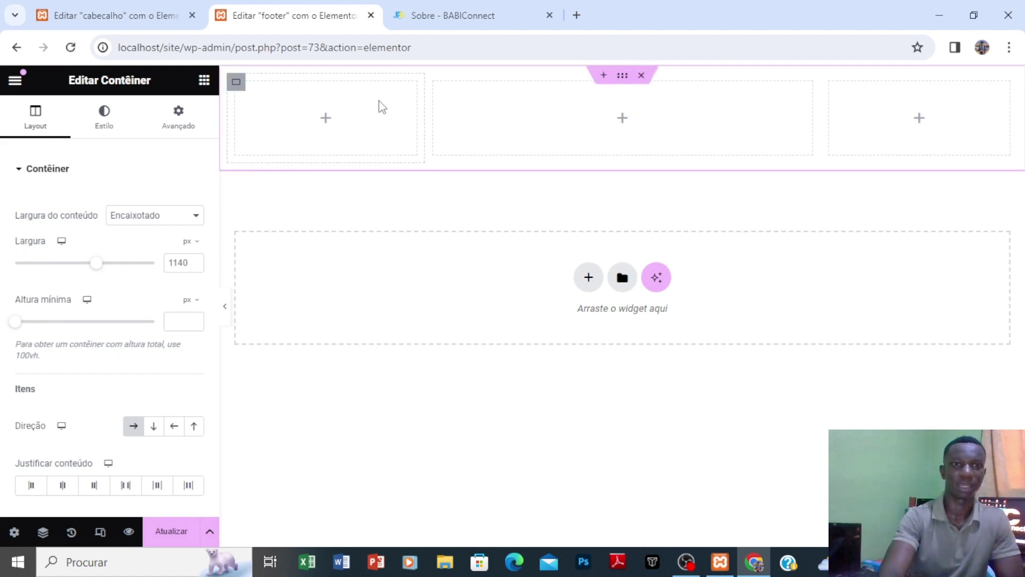
# Step: Find the Header & Footer Builder Site Logo widget and place it in the footer's first column
pyautogui.click(205, 81)
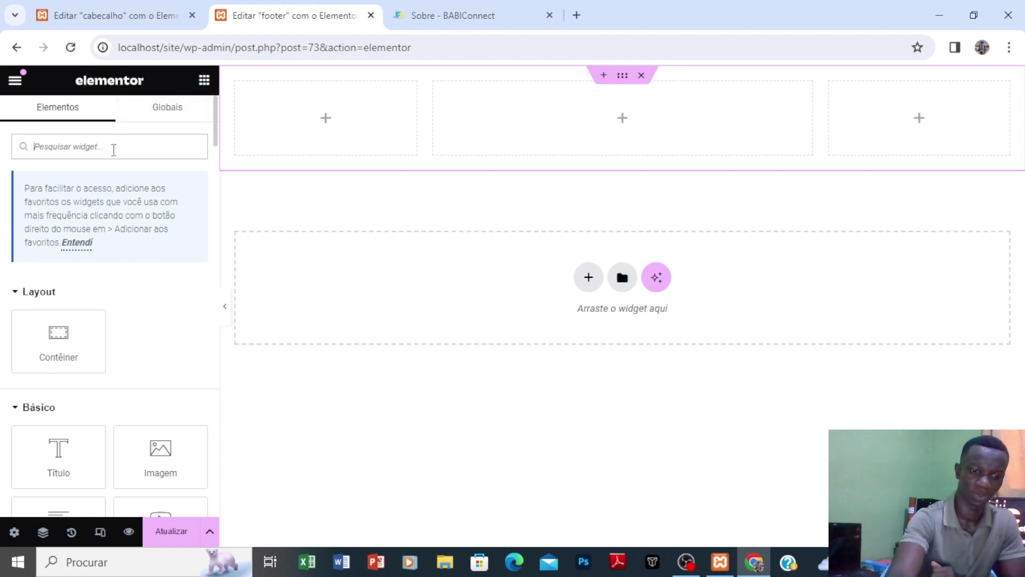
pyautogui.write('ic')
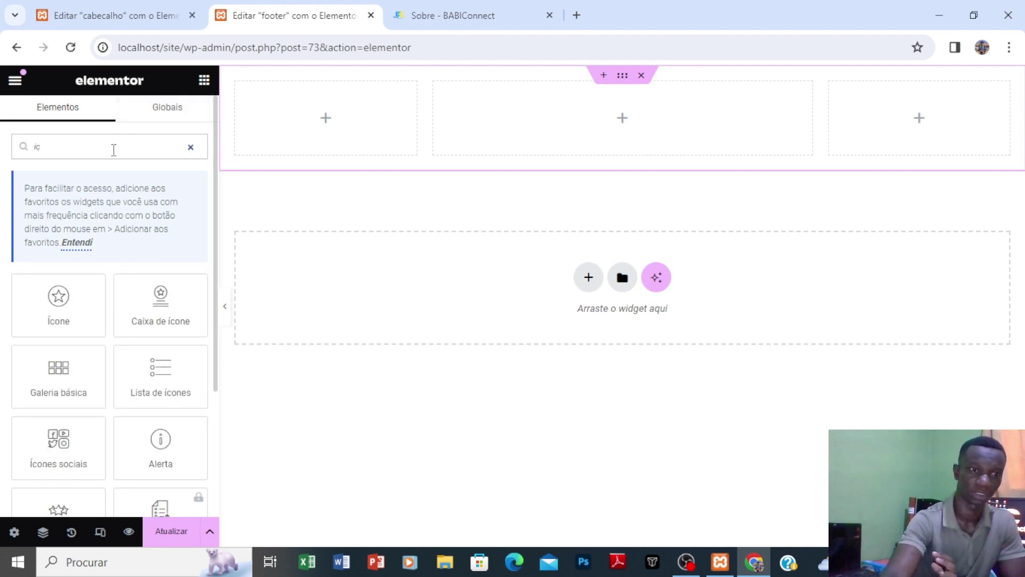
pyautogui.press('BackSpace')
pyautogui.press('BackSpace')
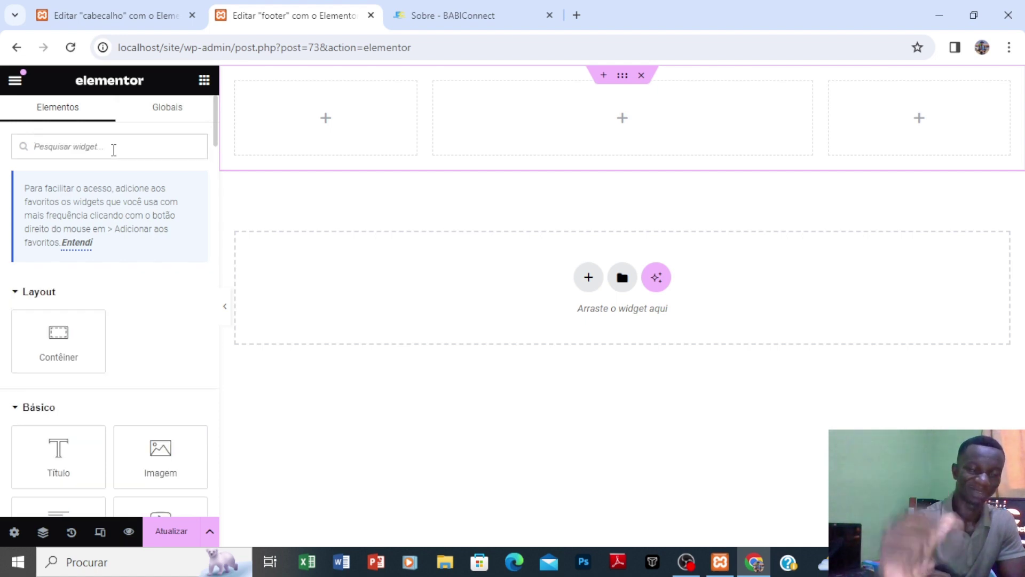
pyautogui.write('logo')
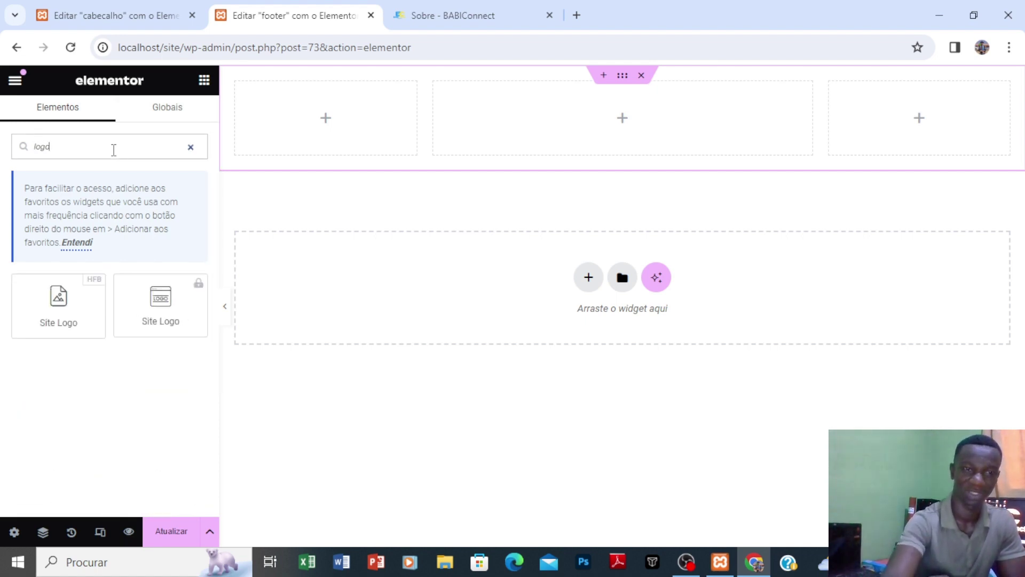
pyautogui.moveTo(59, 302); pyautogui.dragTo(334, 123)
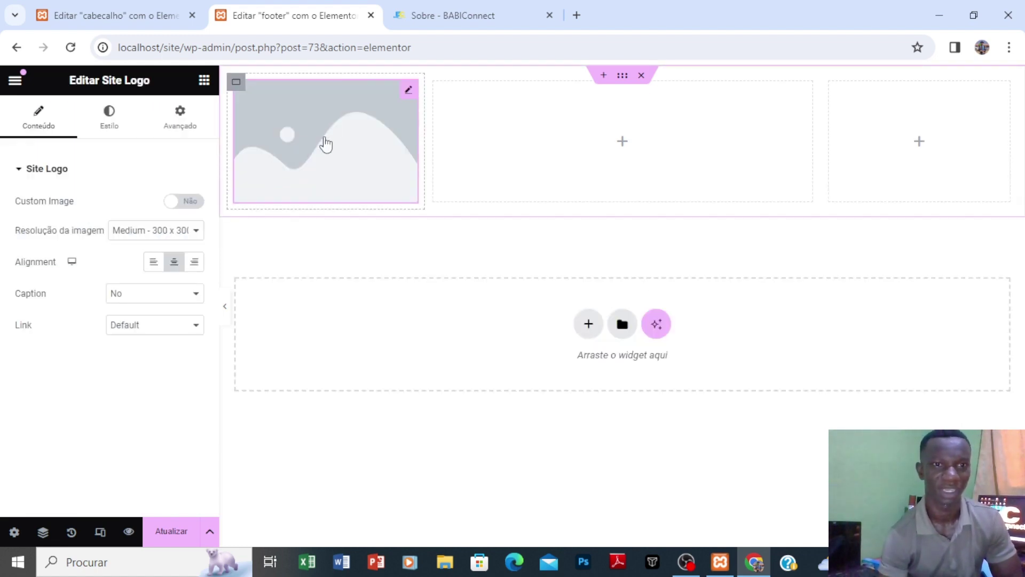
# Step: Enable a custom image for the footer's site logo and use logojcc-removebg-preview.png from the media library
pyautogui.click(186, 206)
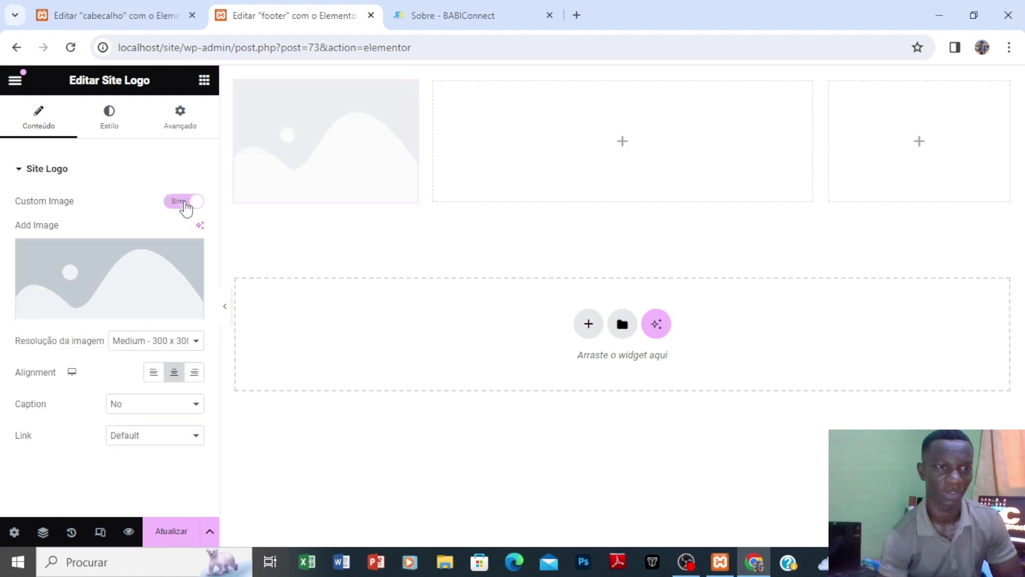
pyautogui.click(107, 287)
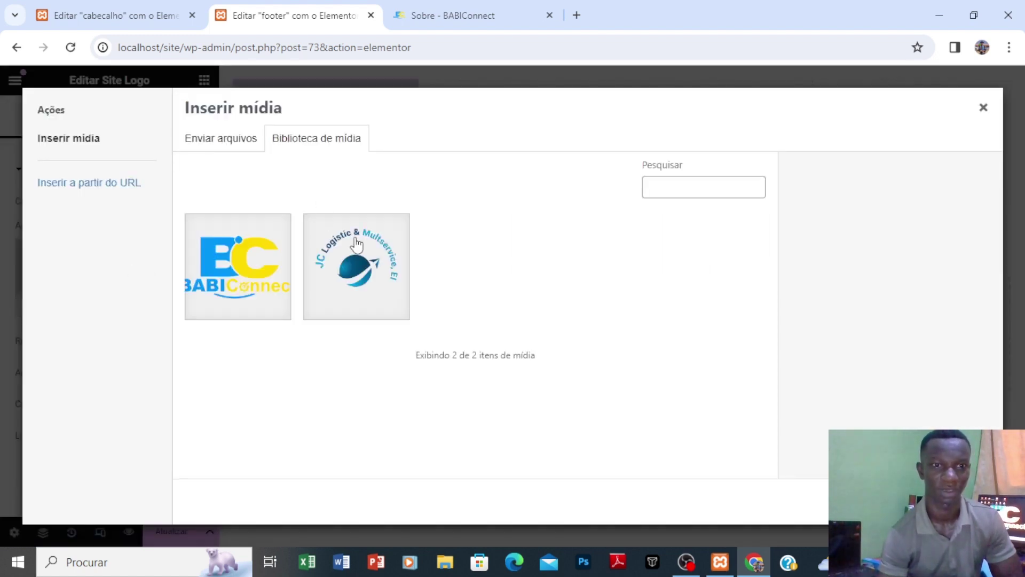
pyautogui.click(355, 243)
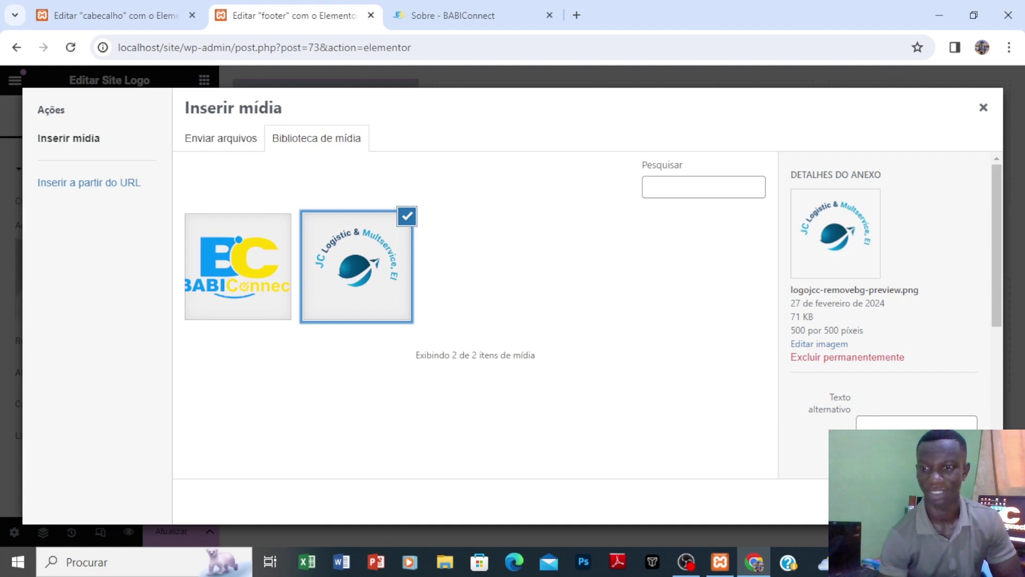
pyautogui.press('Return')
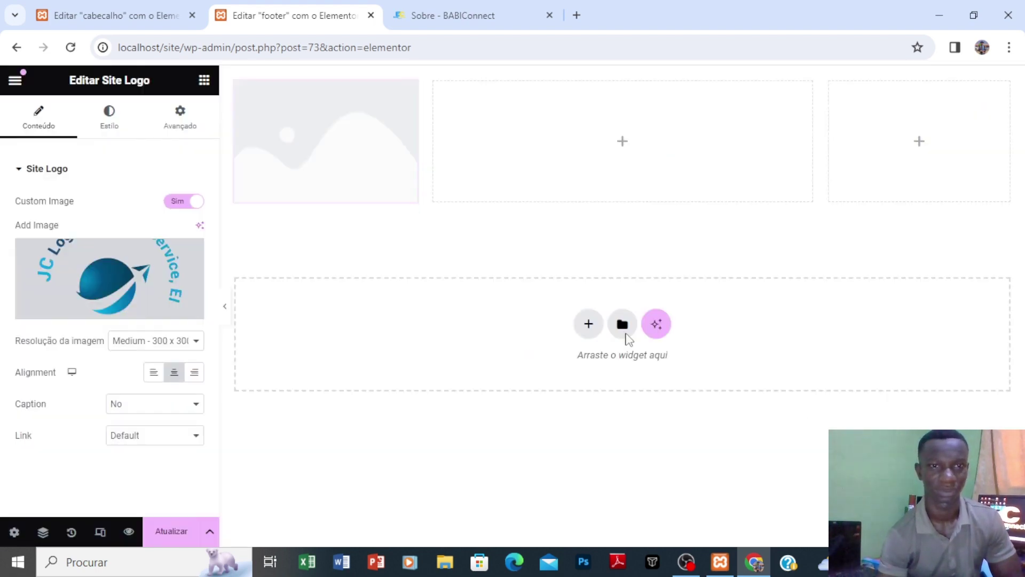
# Step: Add a text editor widget below the logo in the footer's first column
pyautogui.click(204, 81)
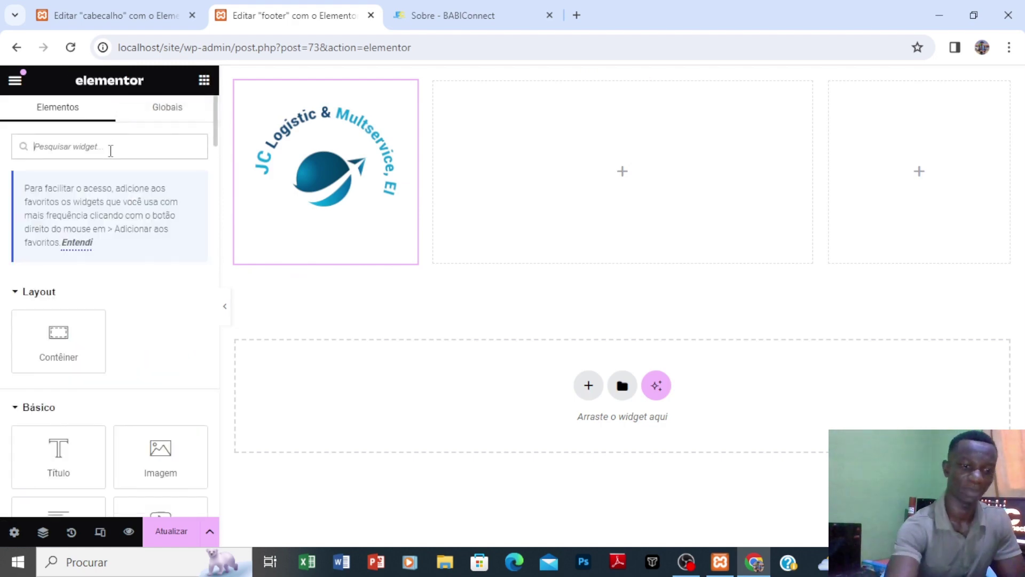
pyautogui.write('text')
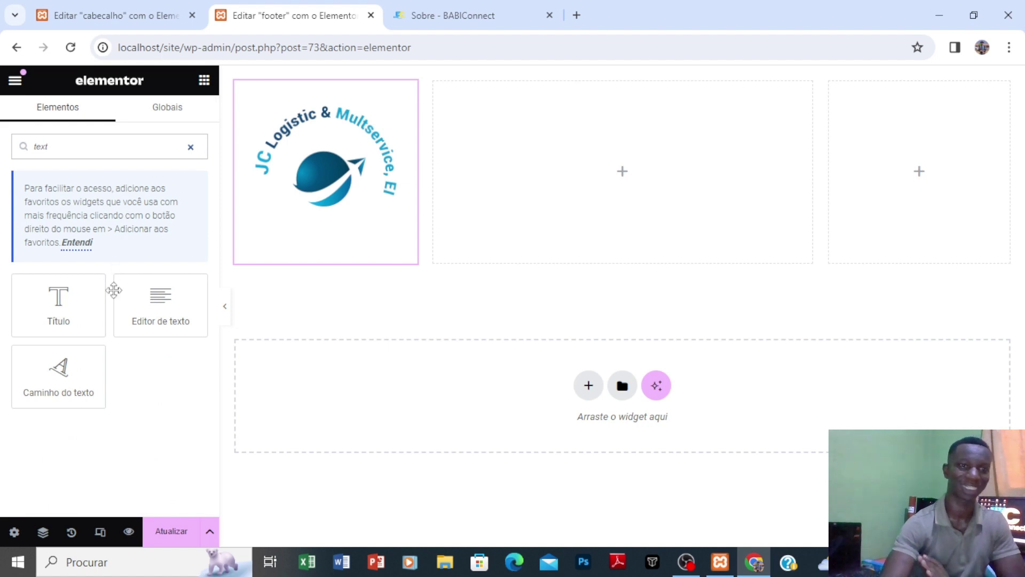
pyautogui.moveTo(156, 309); pyautogui.dragTo(327, 248)
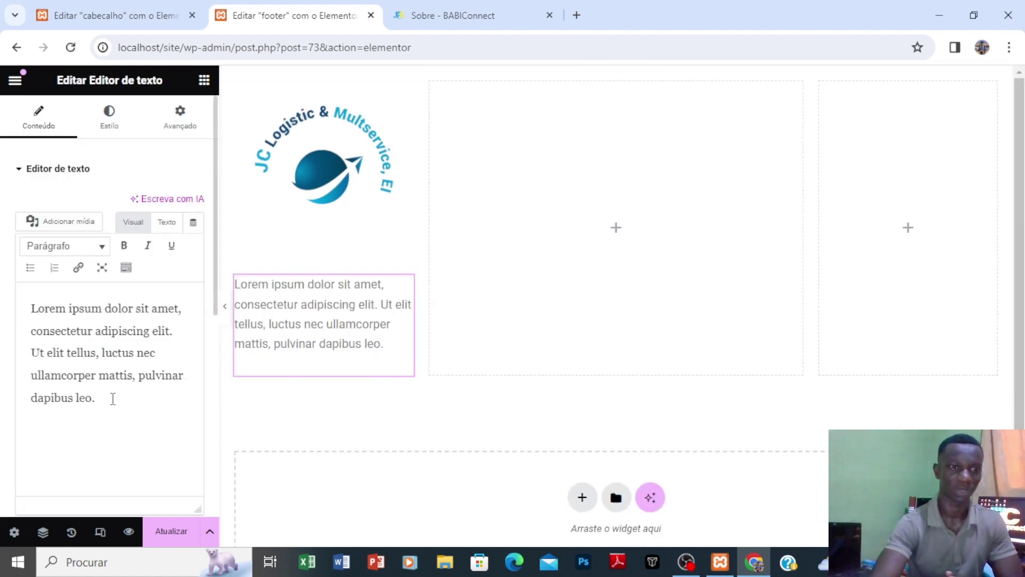
# Step: Replace the placeholder text below the logo with "somos especializados em logistica e transporte jhbjhd jdmn jhbdfk yikdg uikrg uir"
pyautogui.moveTo(113, 398); pyautogui.dragTo(13, 309)
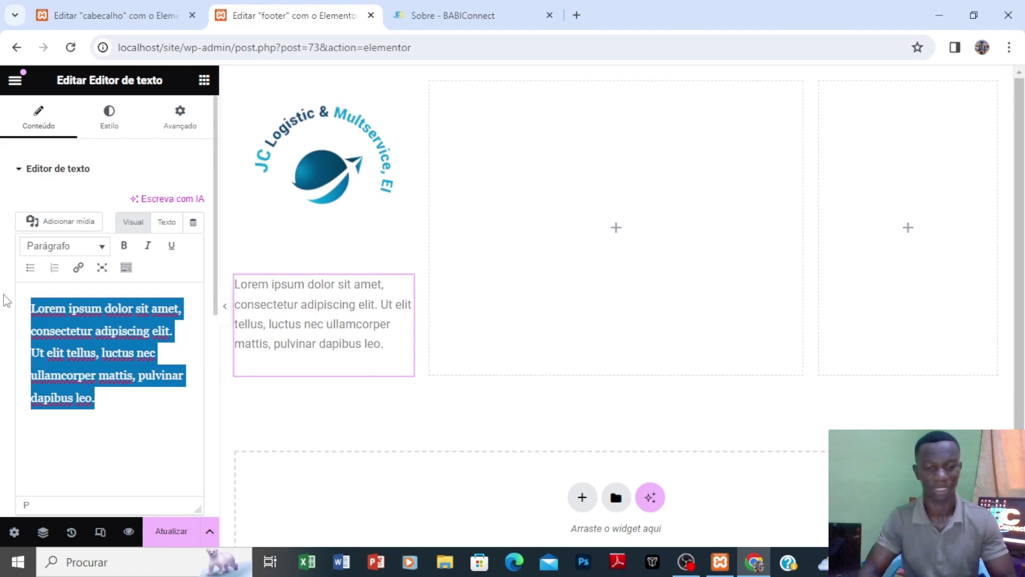
pyautogui.write('somo')
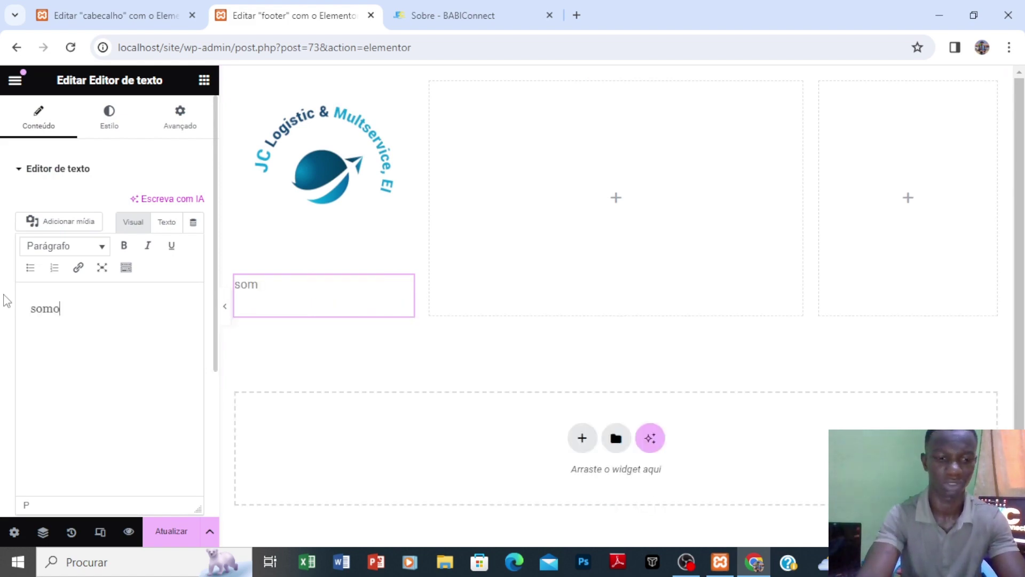
pyautogui.write('s especi')
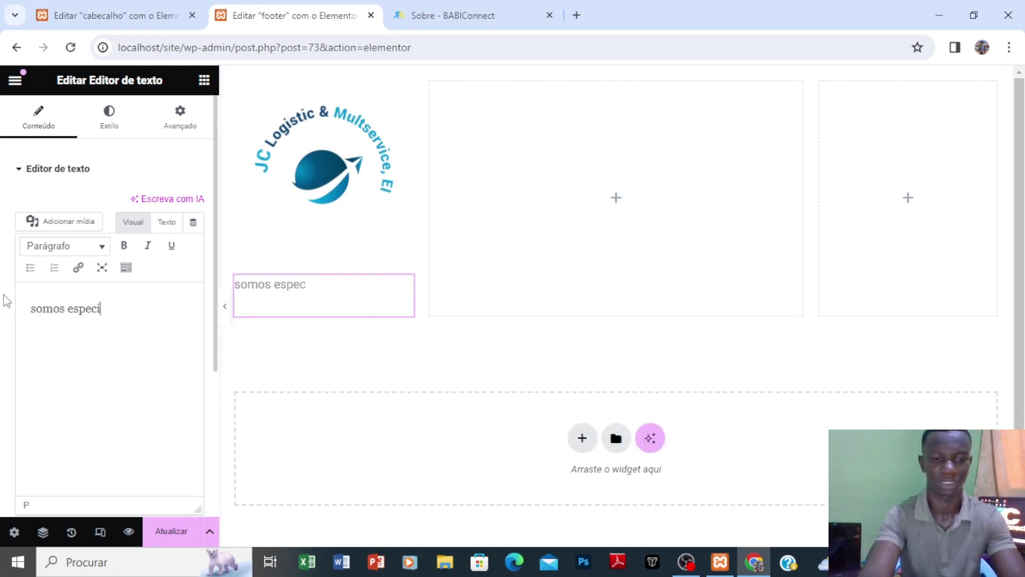
pyautogui.write('alizad')
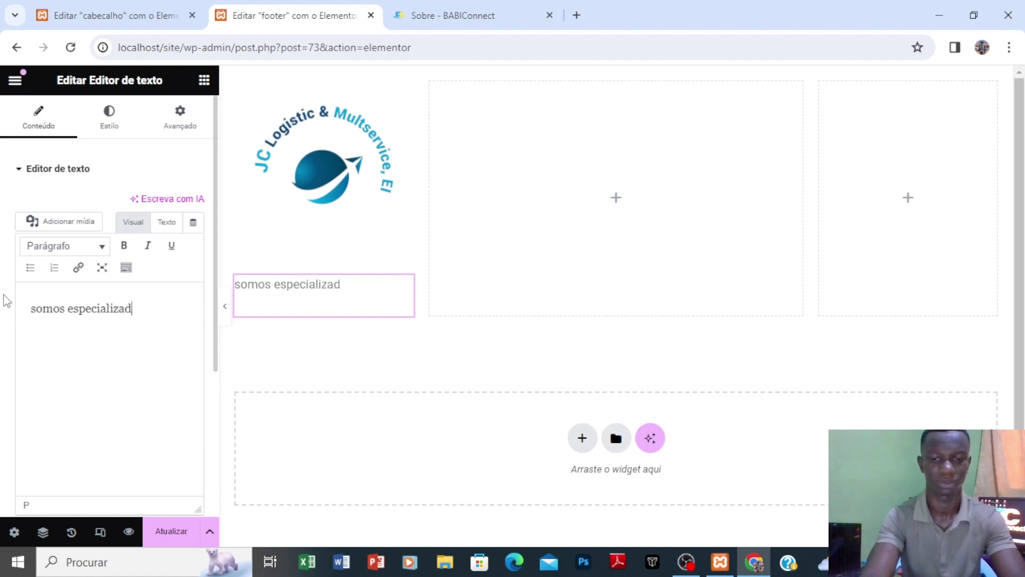
pyautogui.write('os em lo')
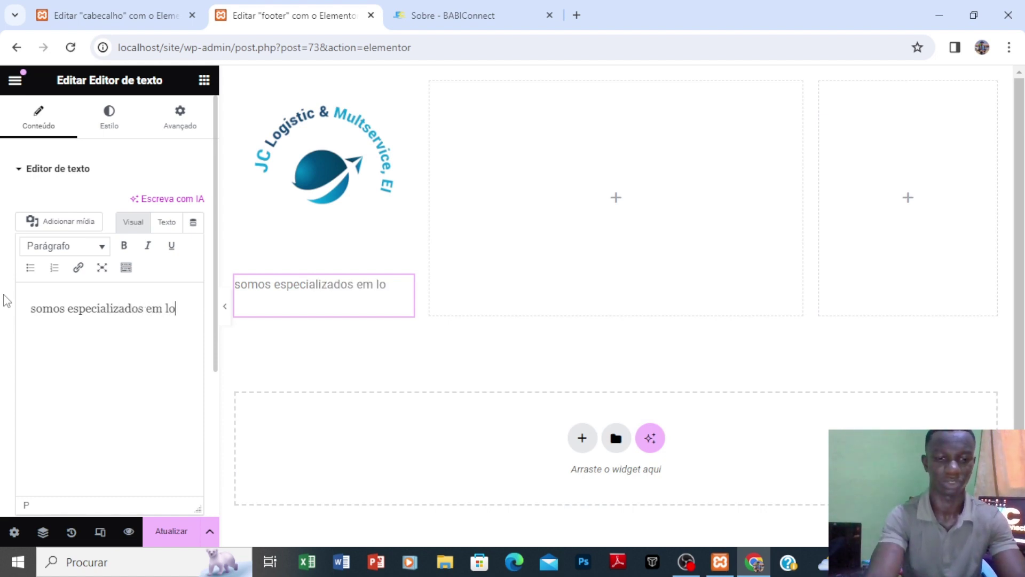
pyautogui.write('gisti')
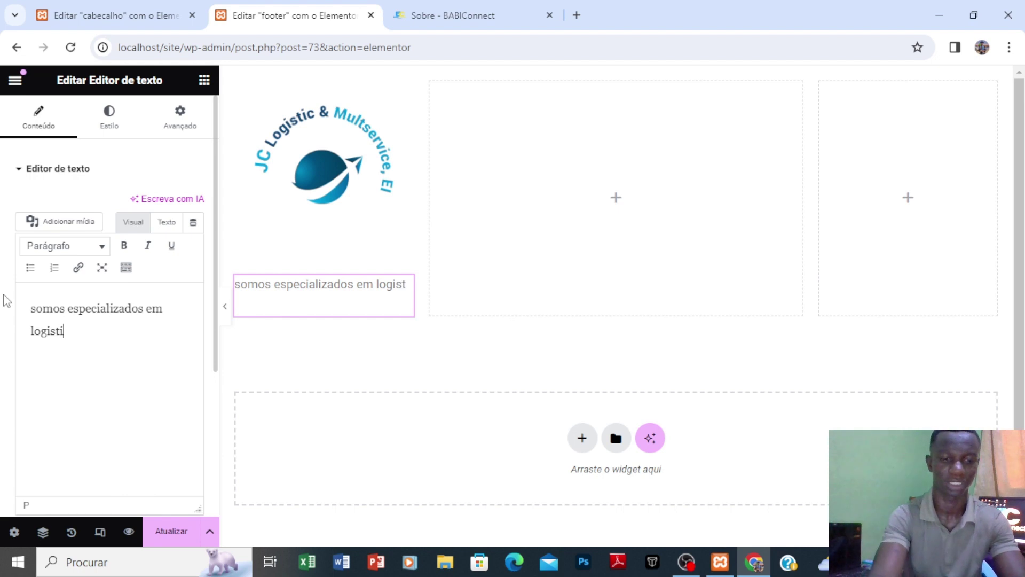
pyautogui.write('ca e tra')
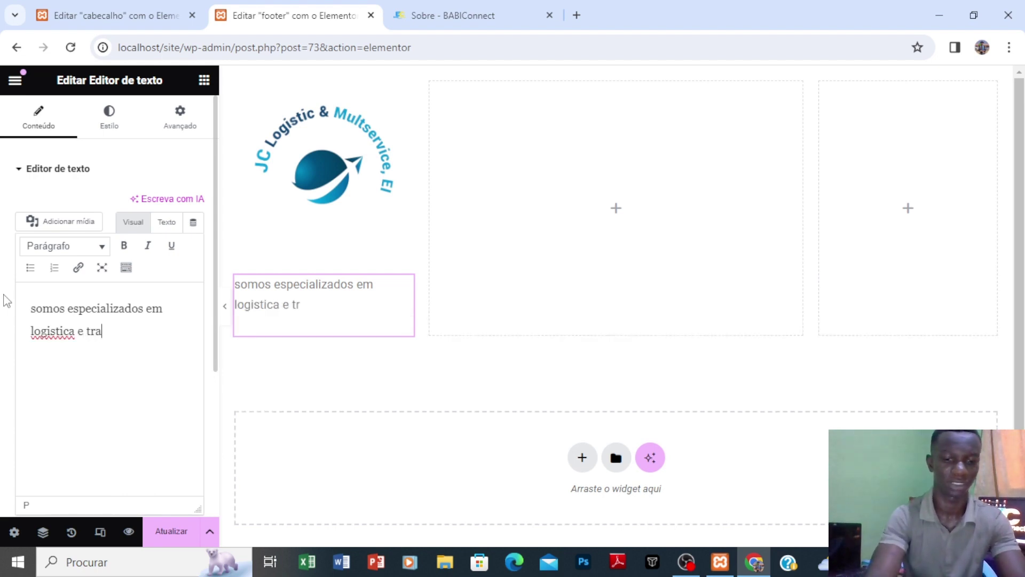
pyautogui.write('nsporte jh')
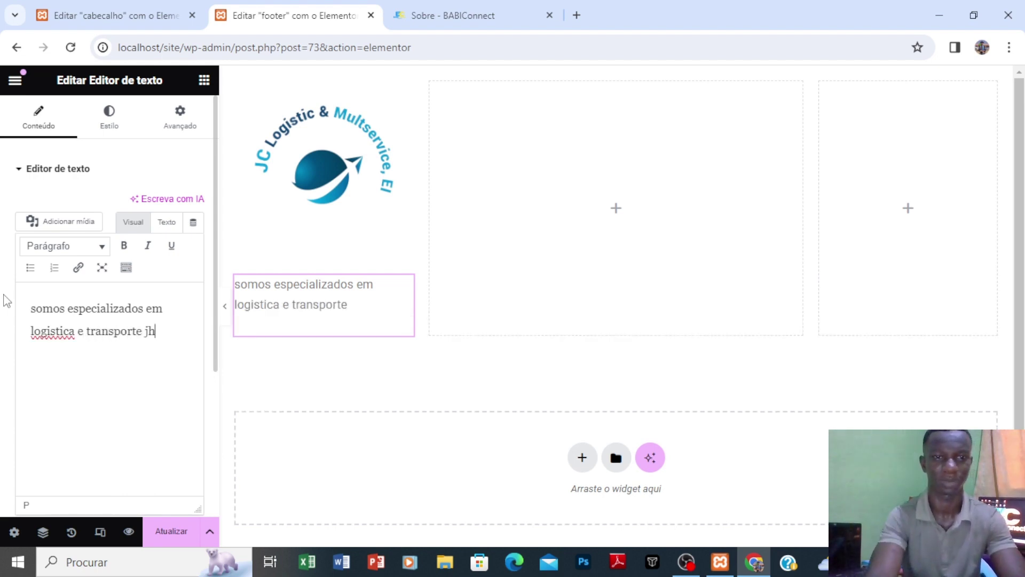
pyautogui.write('bjhd jdmn jhbd')
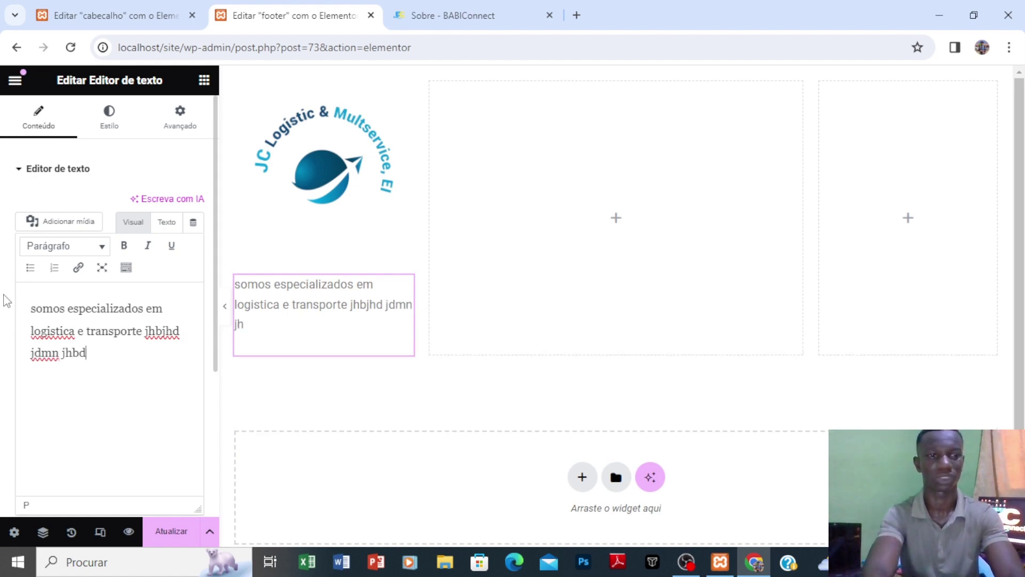
pyautogui.write('fk yikdg uikrg ')
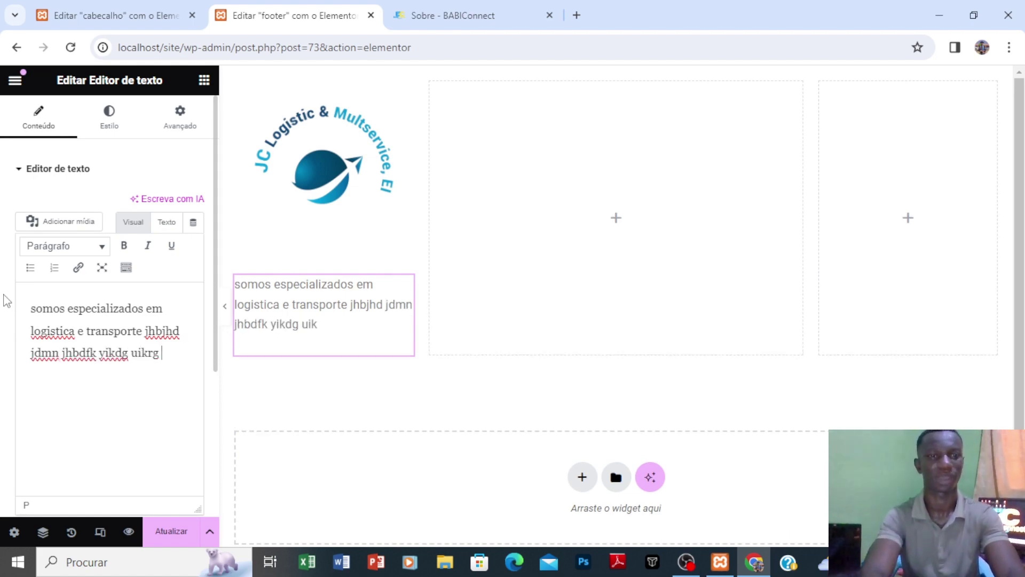
pyautogui.write('uir')
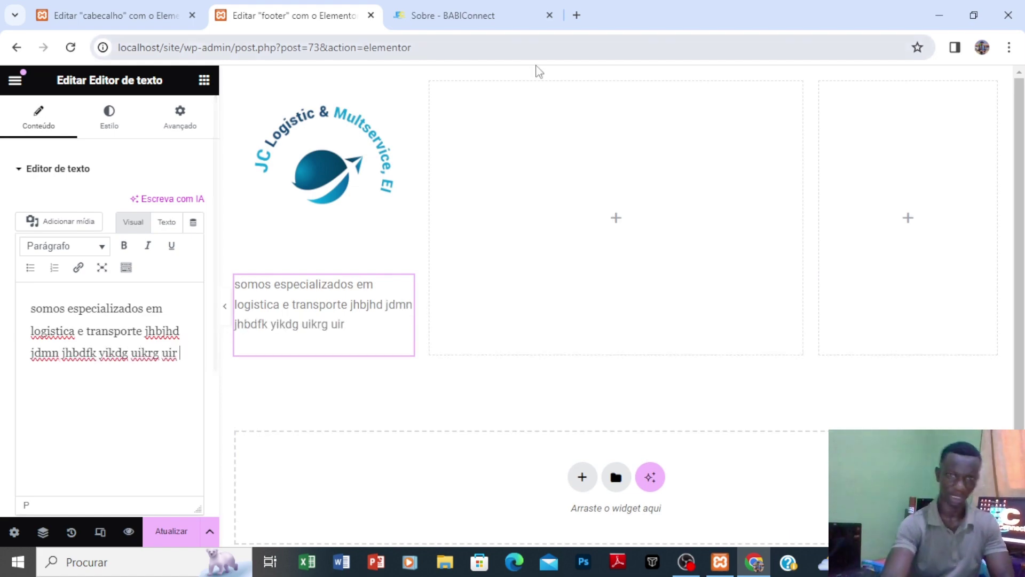
# Step: Add a heading widget to the footer's middle column and set its text to "servicos"
pyautogui.click(204, 81)
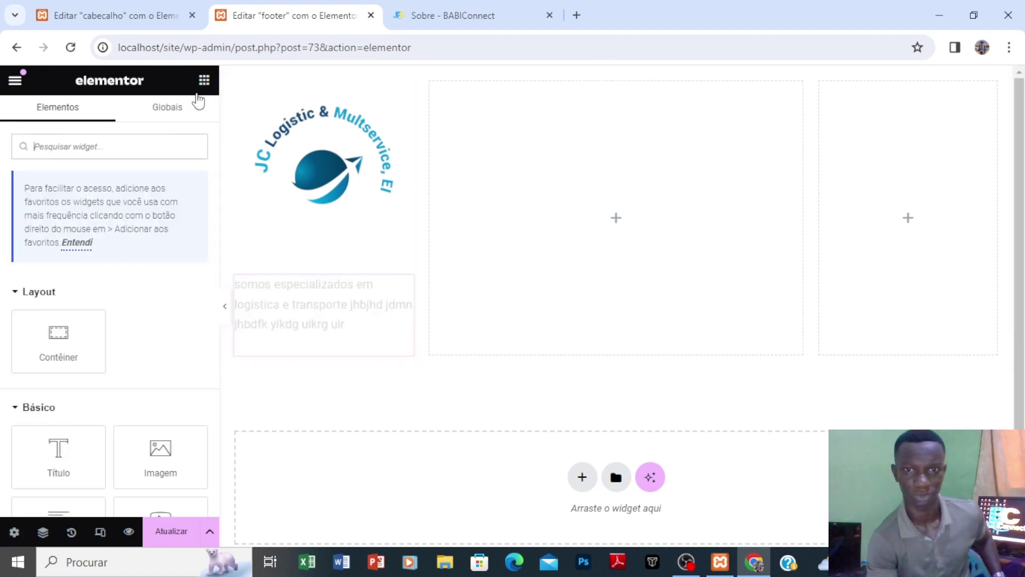
pyautogui.click(131, 146)
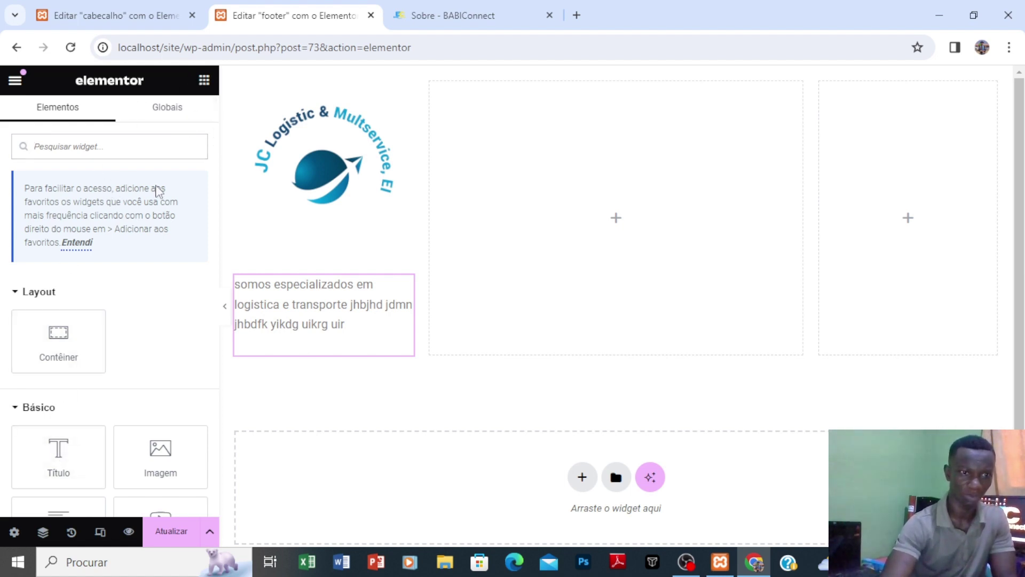
pyautogui.moveTo(59, 453); pyautogui.dragTo(480, 190)
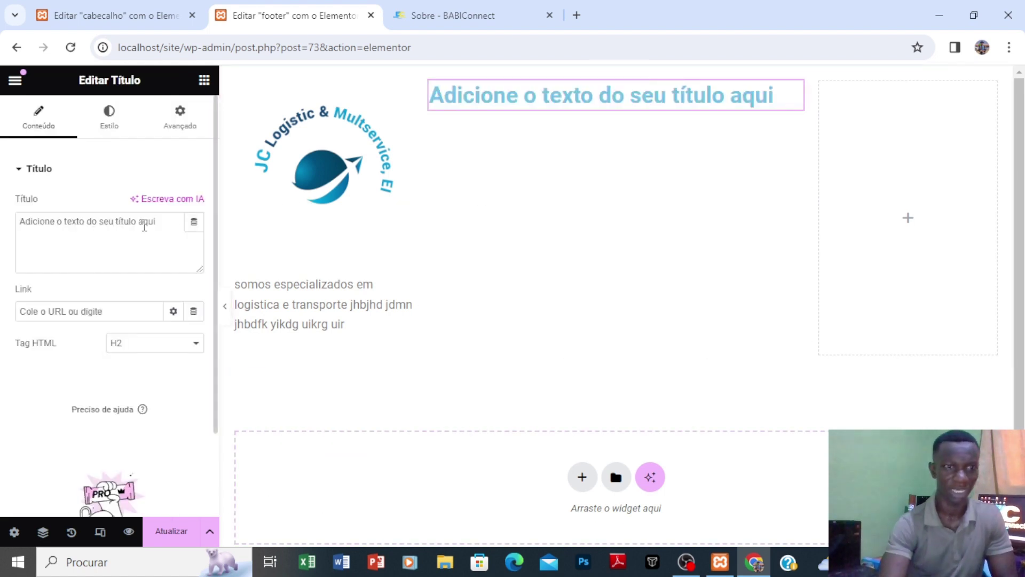
pyautogui.moveTo(163, 222); pyautogui.dragTo(2, 225)
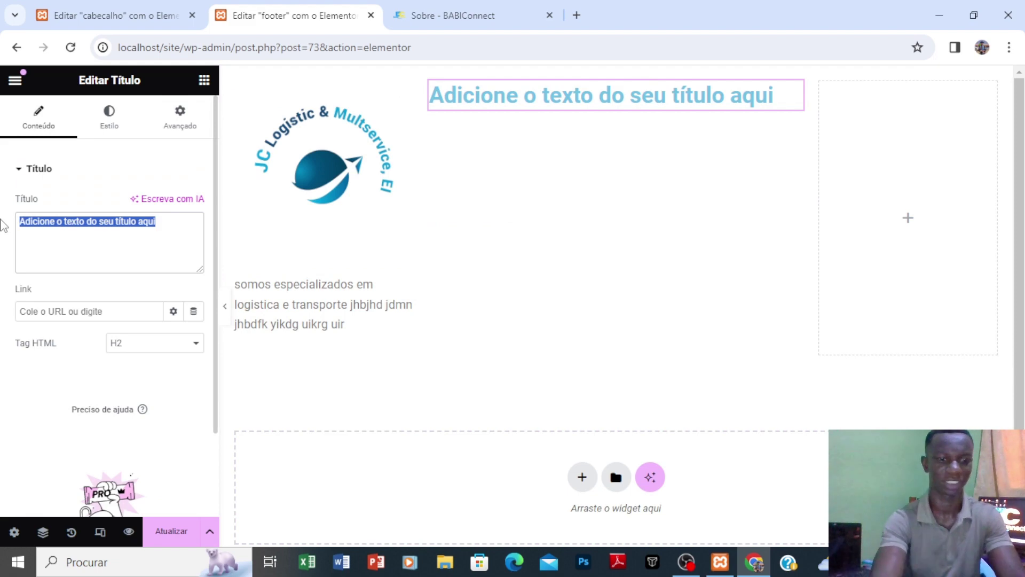
pyautogui.write('servicoas')
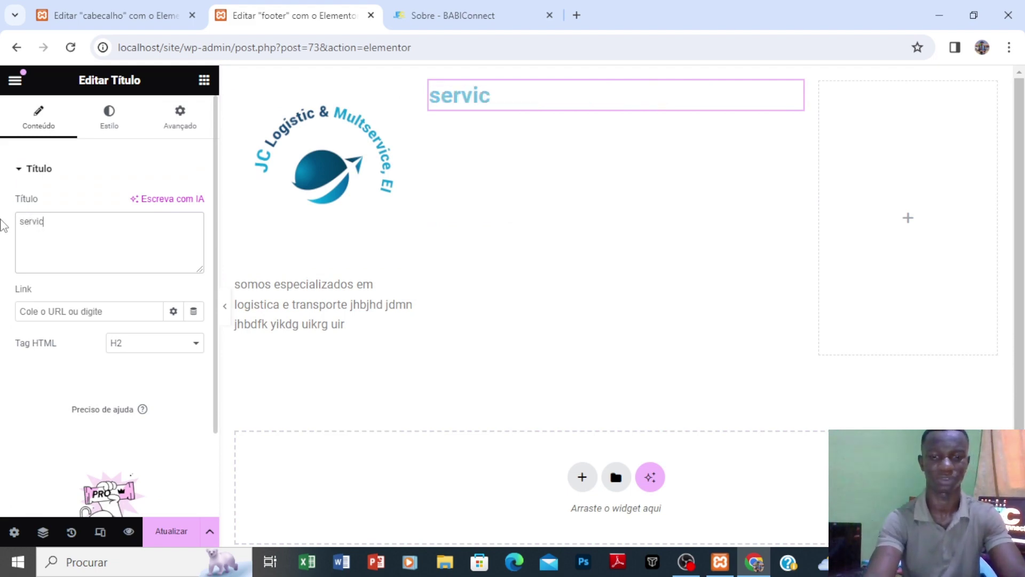
pyautogui.press('BackSpace')
pyautogui.press('BackSpace')
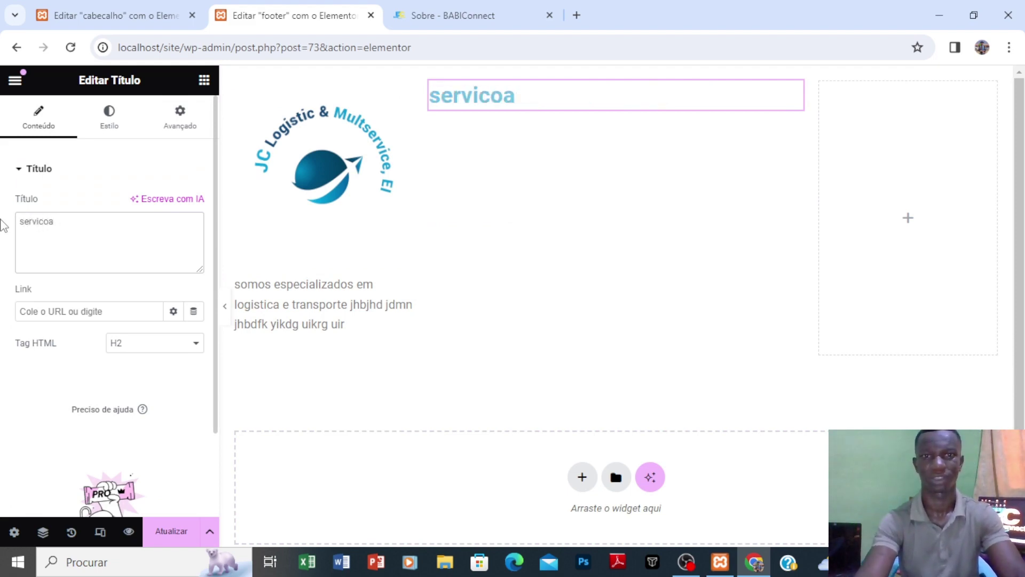
pyautogui.write('s')
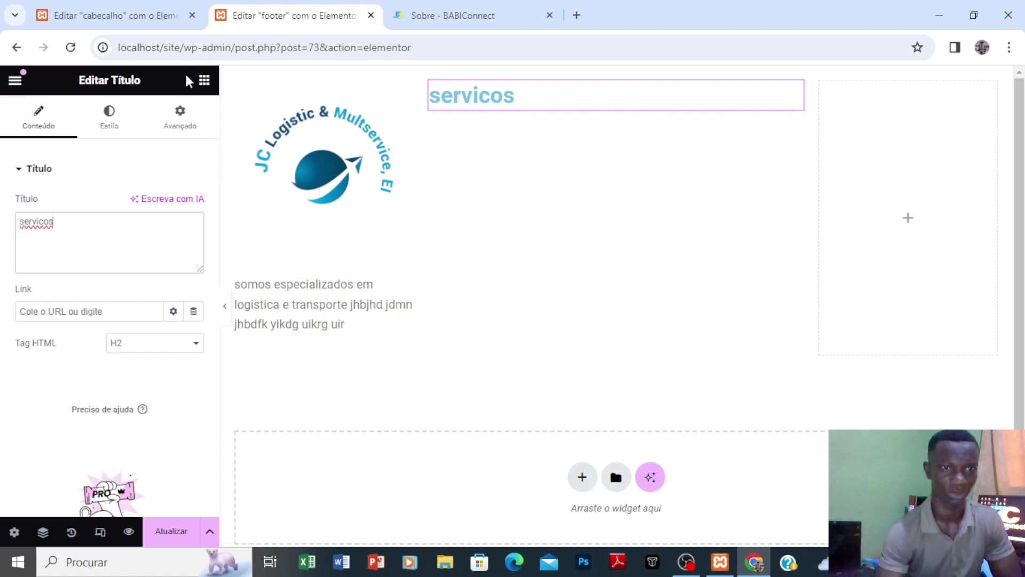
# Step: Find the icon list widget and place it below the servicos heading in the middle column
pyautogui.click(204, 81)
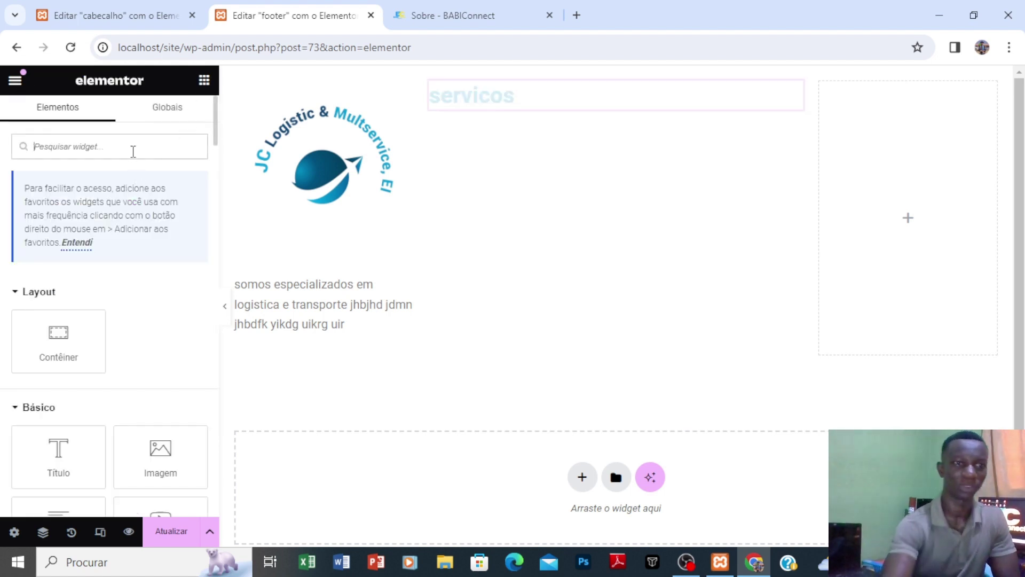
pyautogui.write('el')
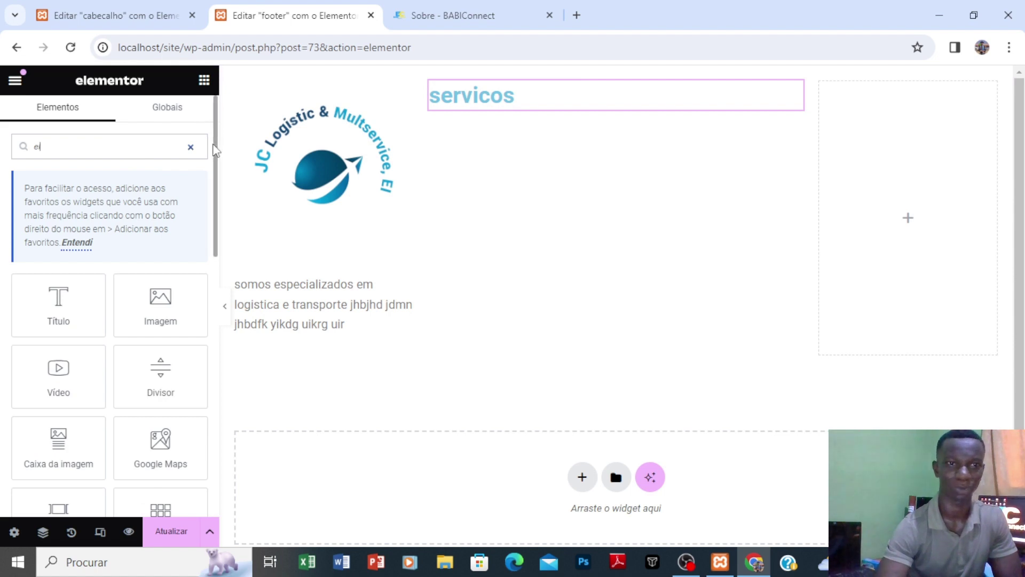
pyautogui.scroll(-4, 55, 369)
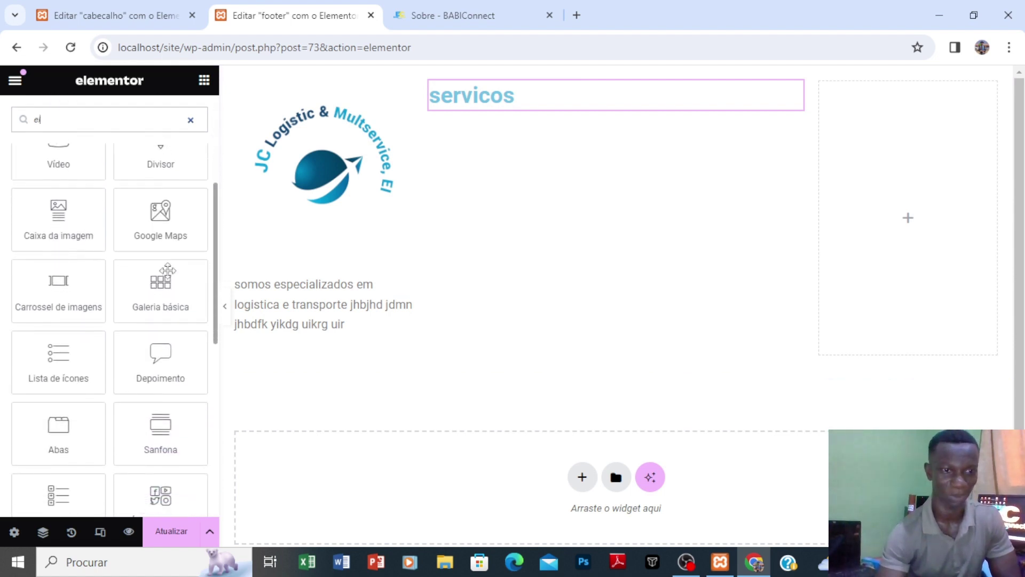
pyautogui.moveTo(55, 368); pyautogui.dragTo(547, 104)
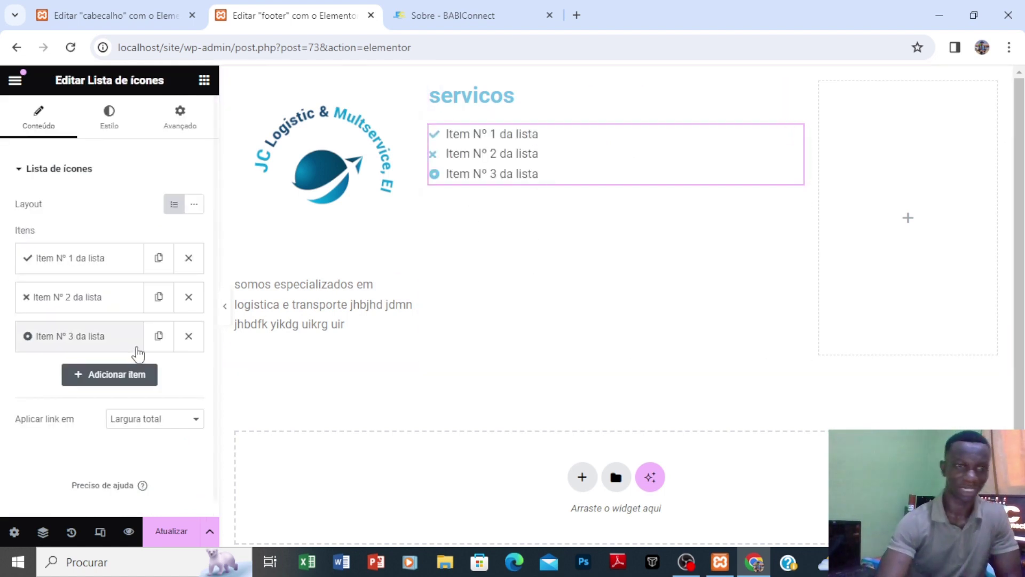
# Step: Remove the second and third icon list items and duplicate the first until the list has four check-mark items
pyautogui.click(195, 342)
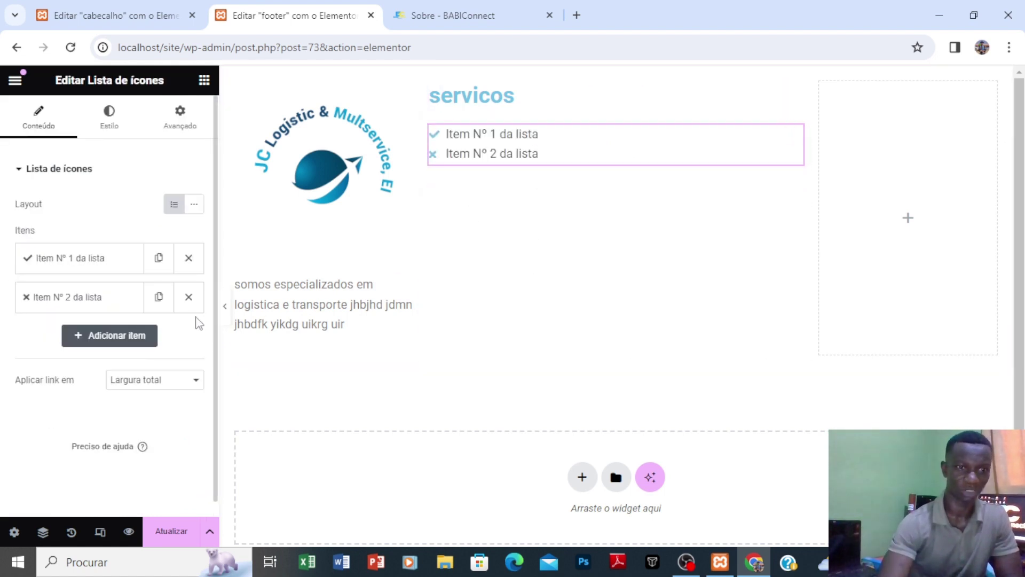
pyautogui.click(193, 302)
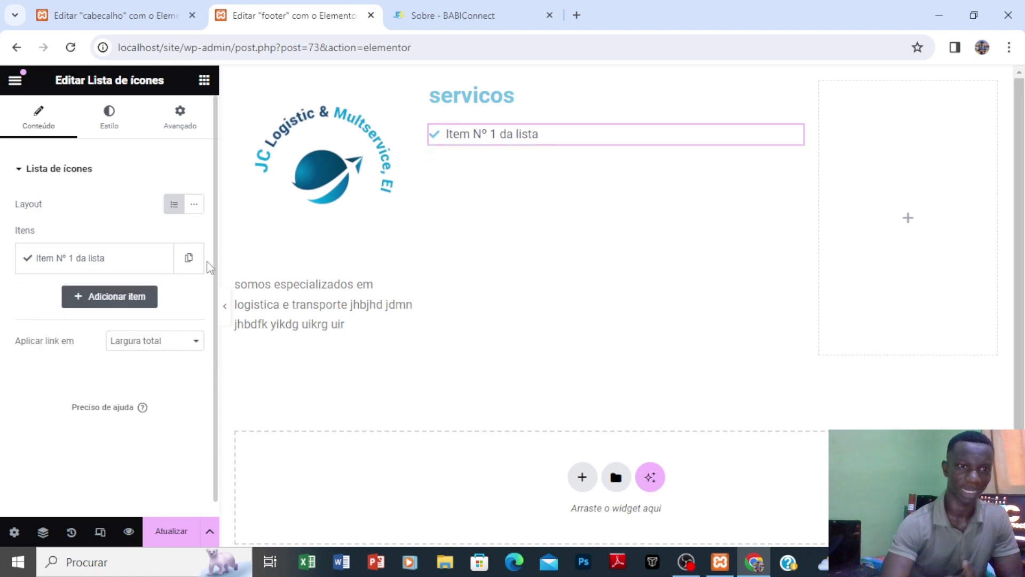
pyautogui.click(196, 260)
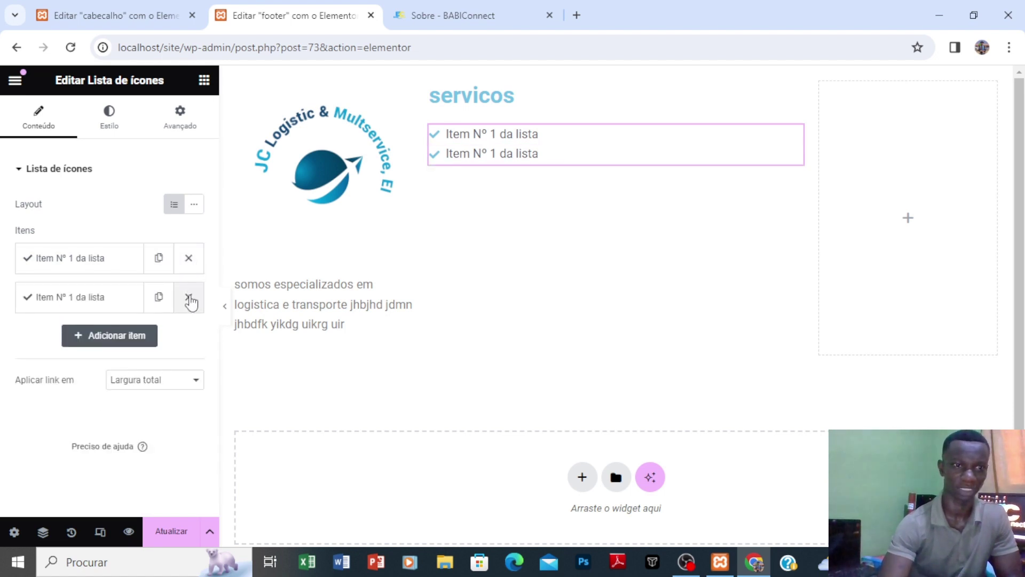
pyautogui.click(158, 299)
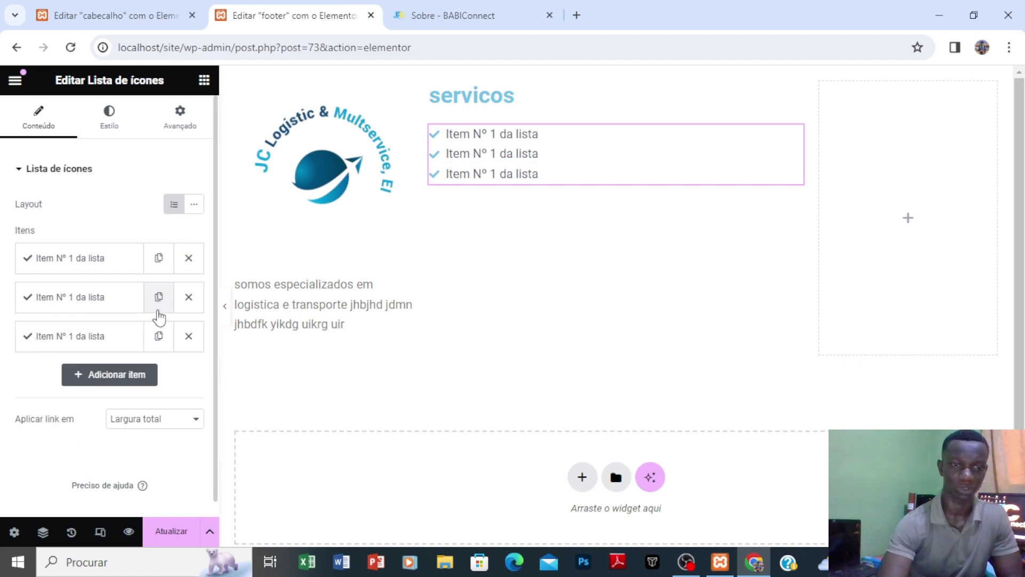
pyautogui.click(160, 341)
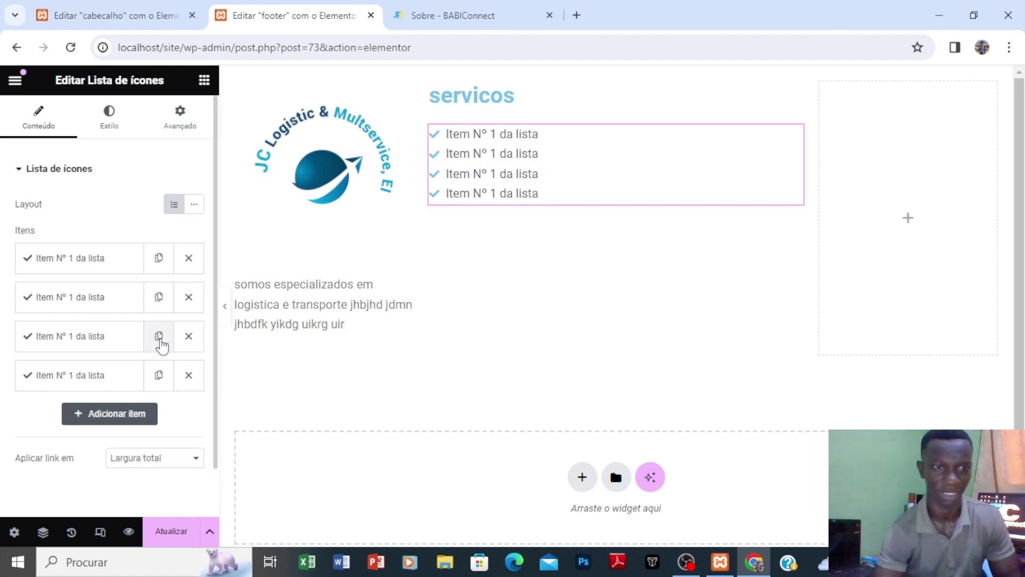
# Step: Set the text of the first icon list item to "logistica" and the second to "consultoria"
pyautogui.click(84, 258)
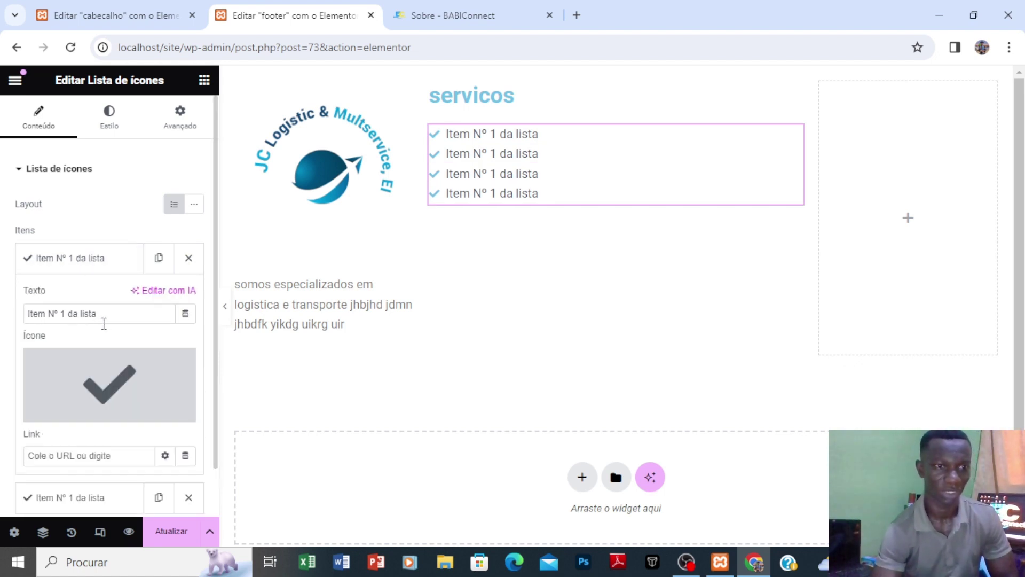
pyautogui.moveTo(114, 314); pyautogui.dragTo(7, 305)
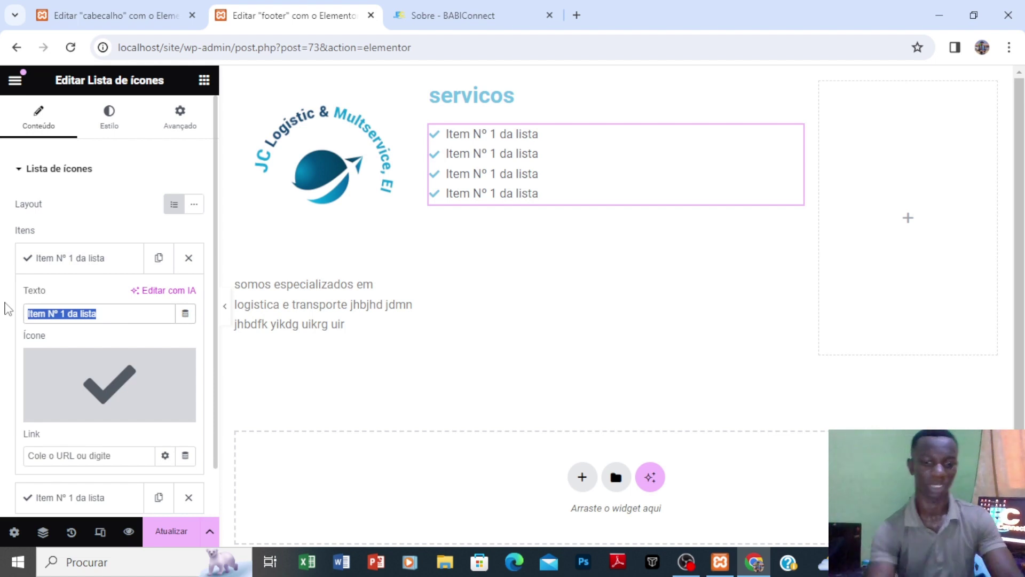
pyautogui.write('logis')
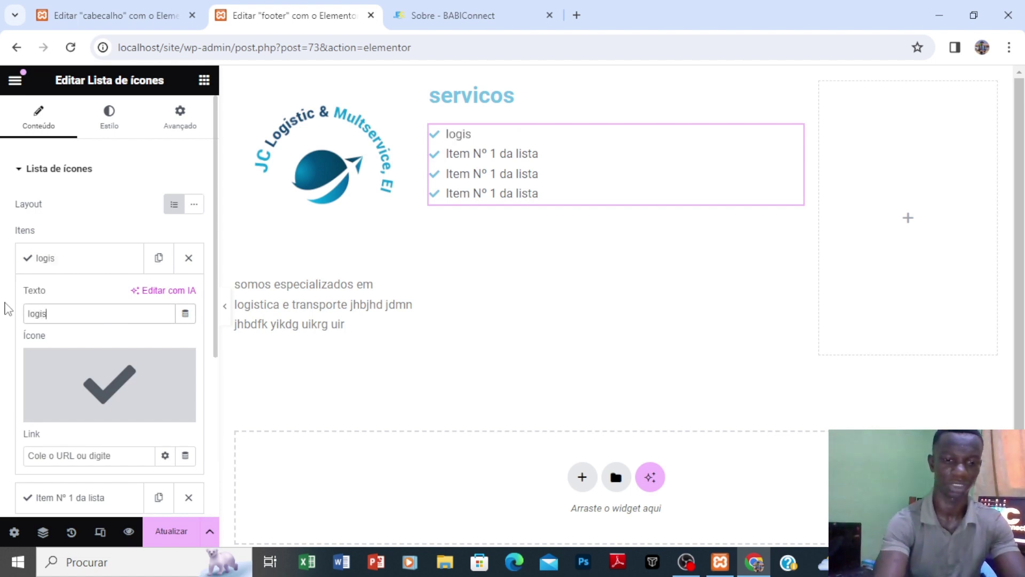
pyautogui.write('tica')
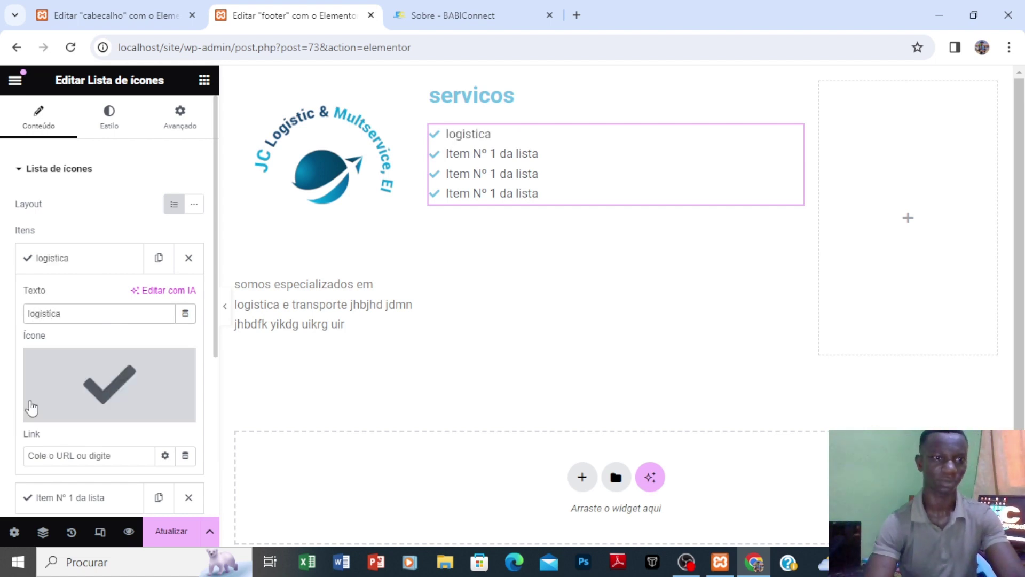
pyautogui.click(62, 496)
pyautogui.moveTo(105, 354); pyautogui.dragTo(2, 345)
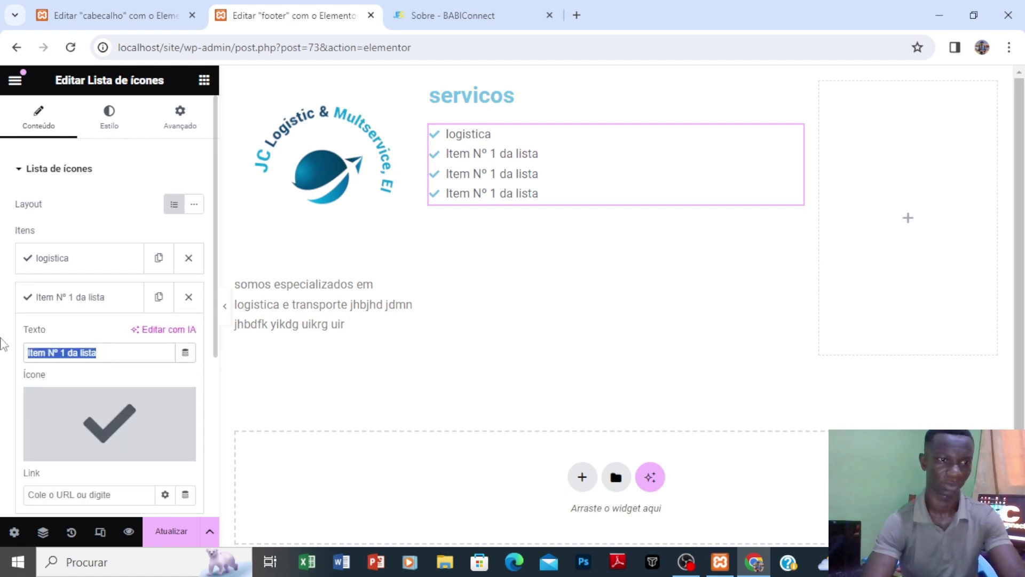
pyautogui.write('consu')
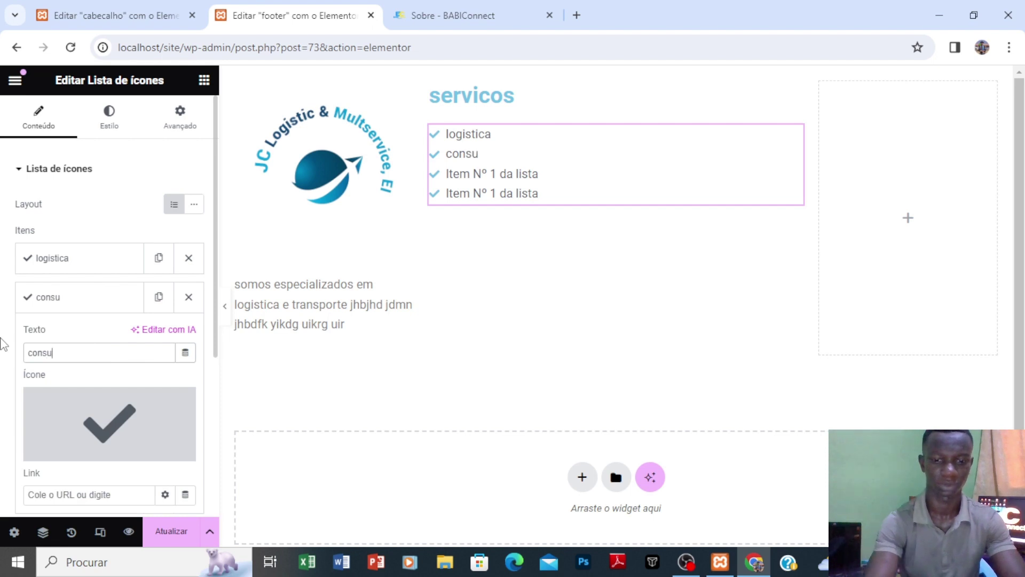
pyautogui.write('ltoria')
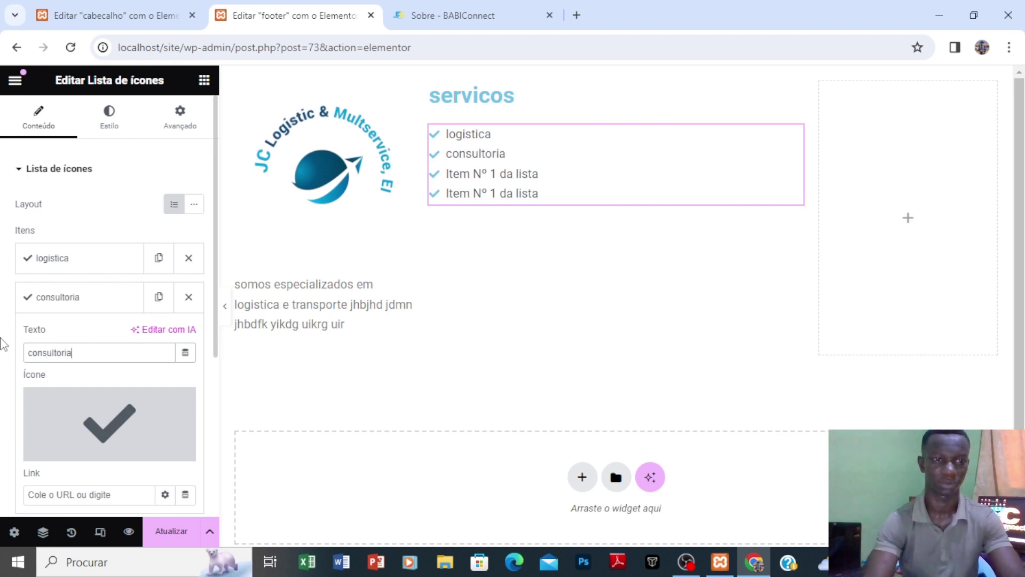
pyautogui.scroll(-1, 863, 279)
pyautogui.moveTo(1022, 251); pyautogui.dragTo(1022, 283)
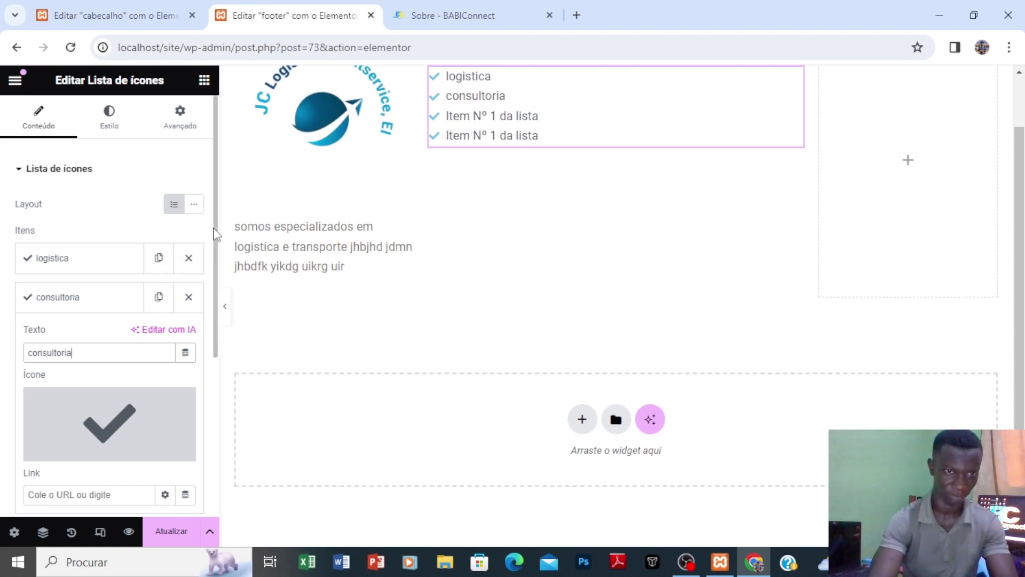
# Step: Set the text of the third icon list item to "transporte" and the fourth to "comunicacao"
pyautogui.moveTo(216, 230); pyautogui.dragTo(216, 327)
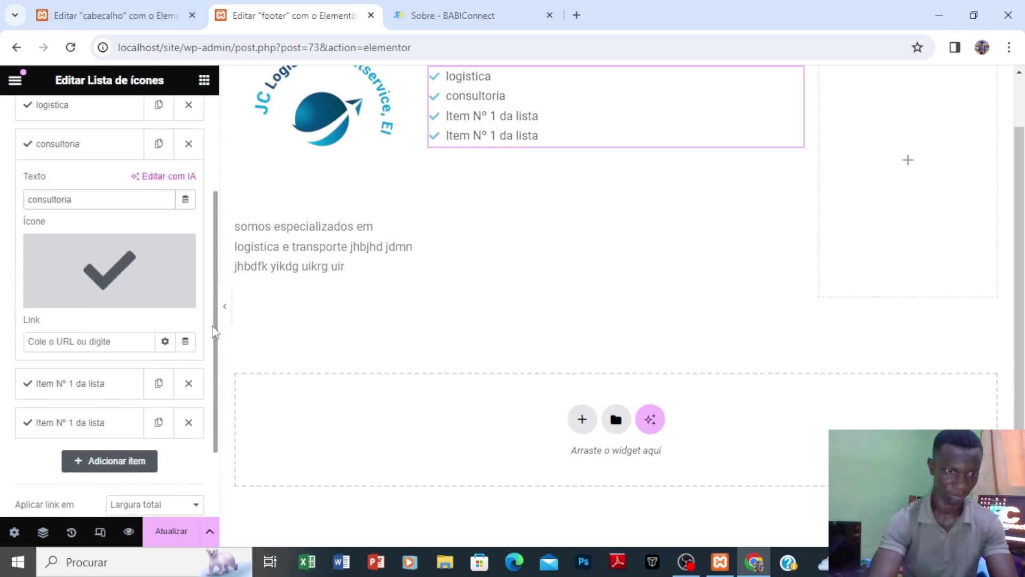
pyautogui.click(80, 380)
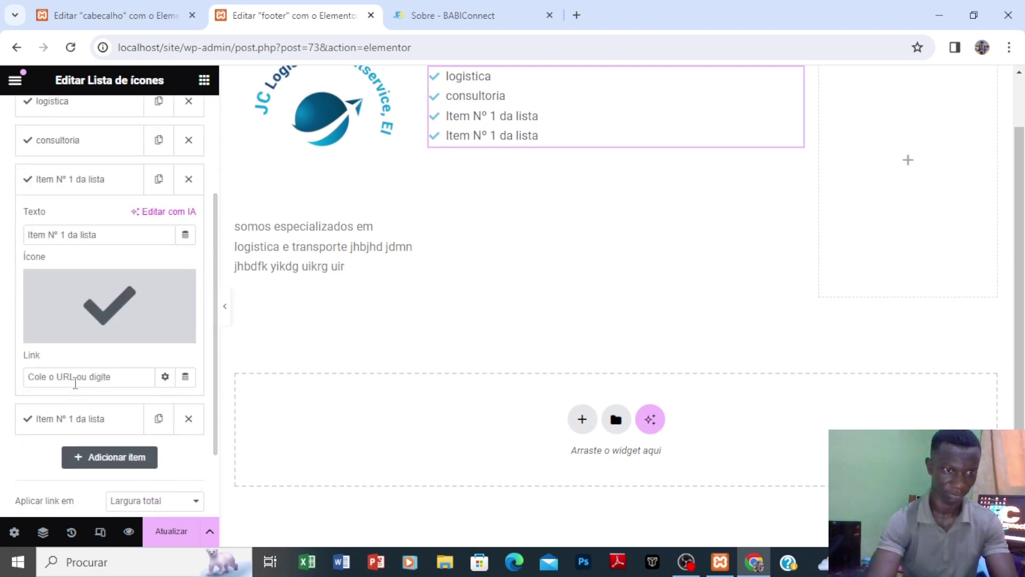
pyautogui.click(75, 377)
pyautogui.moveTo(113, 235); pyautogui.dragTo(3, 234)
pyautogui.write('transporte')
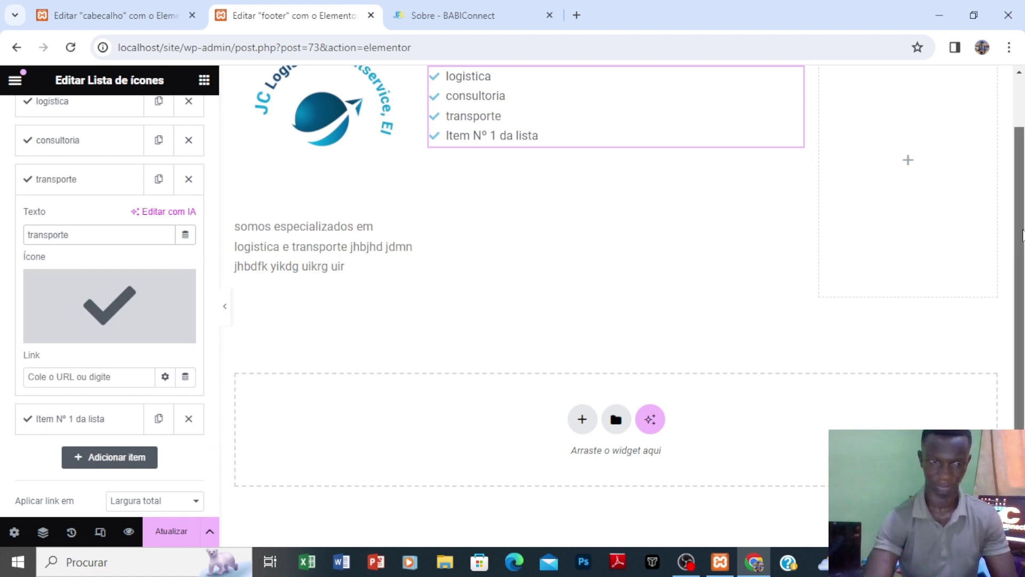
pyautogui.click(100, 419)
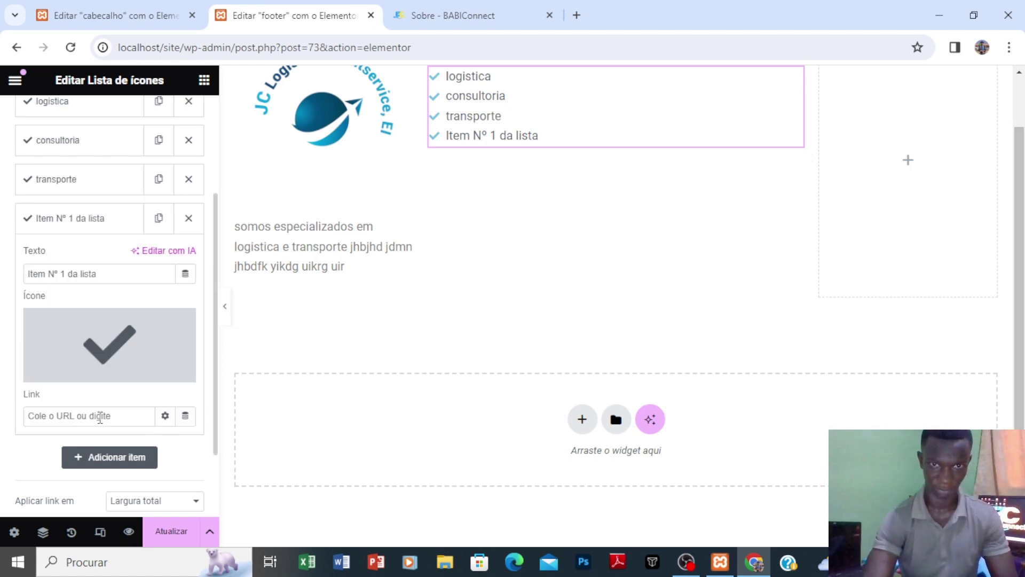
pyautogui.moveTo(105, 273); pyautogui.dragTo(1, 277)
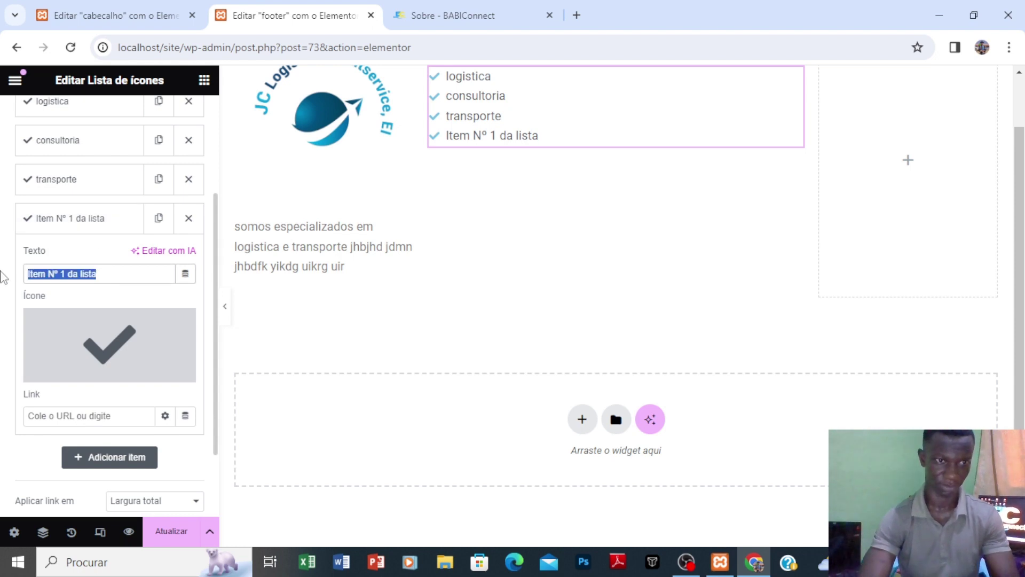
pyautogui.write('comu')
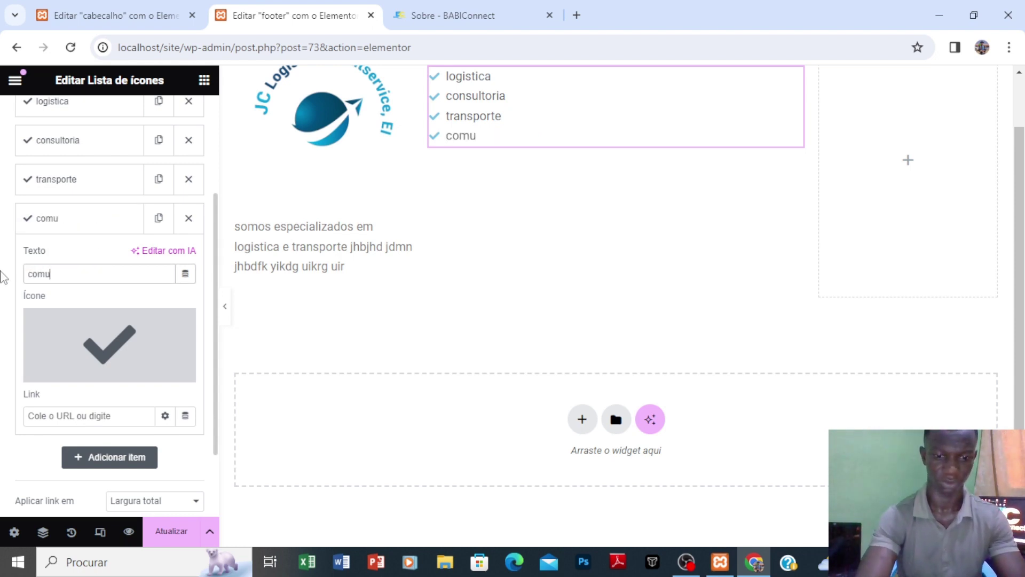
pyautogui.write('nicacao')
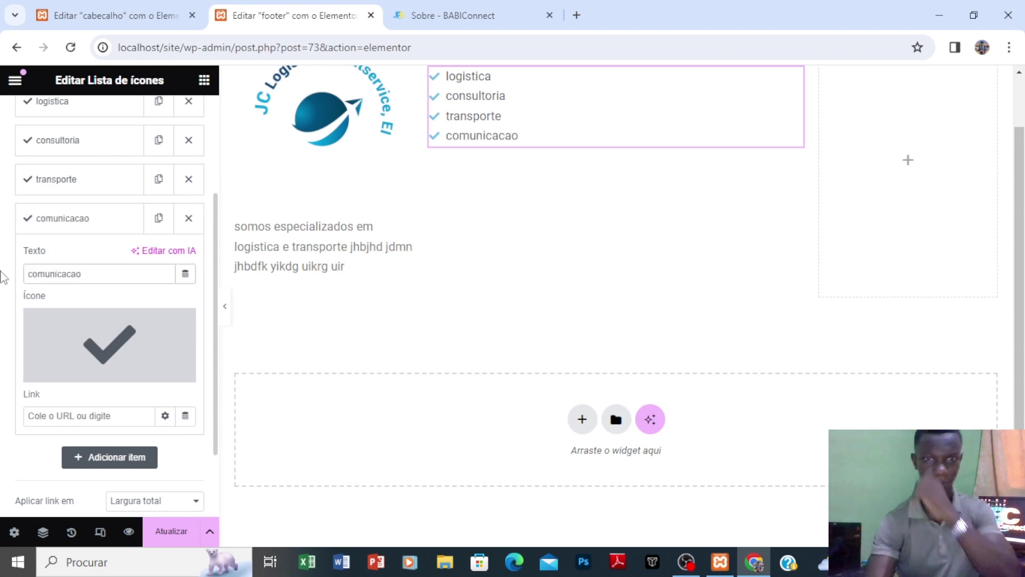
# Step: Add a heading widget to the footer's empty third column and set its text to "links rapidos"
pyautogui.moveTo(1020, 307); pyautogui.dragTo(1015, 188)
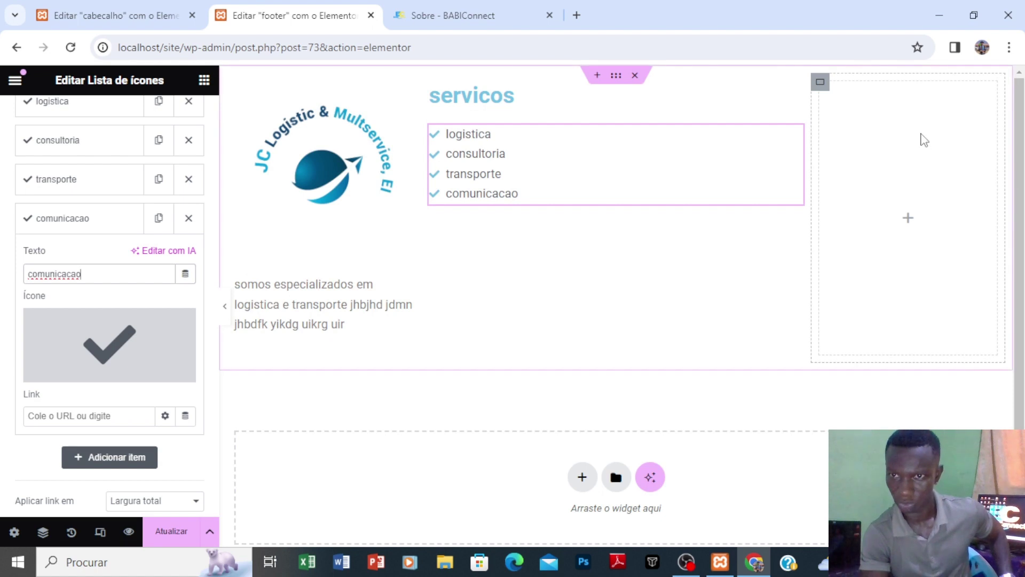
pyautogui.click(205, 81)
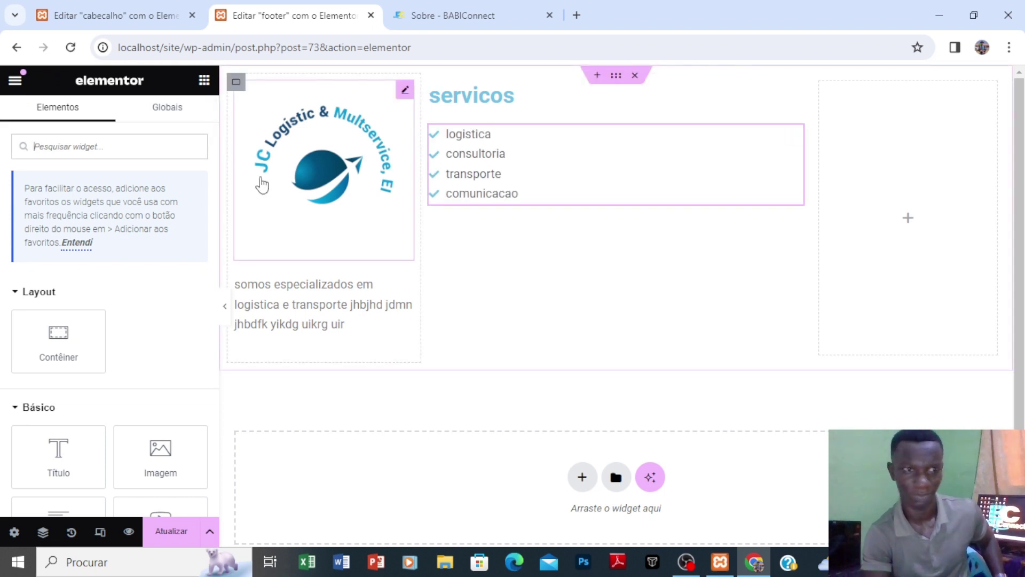
pyautogui.moveTo(54, 475); pyautogui.dragTo(856, 144)
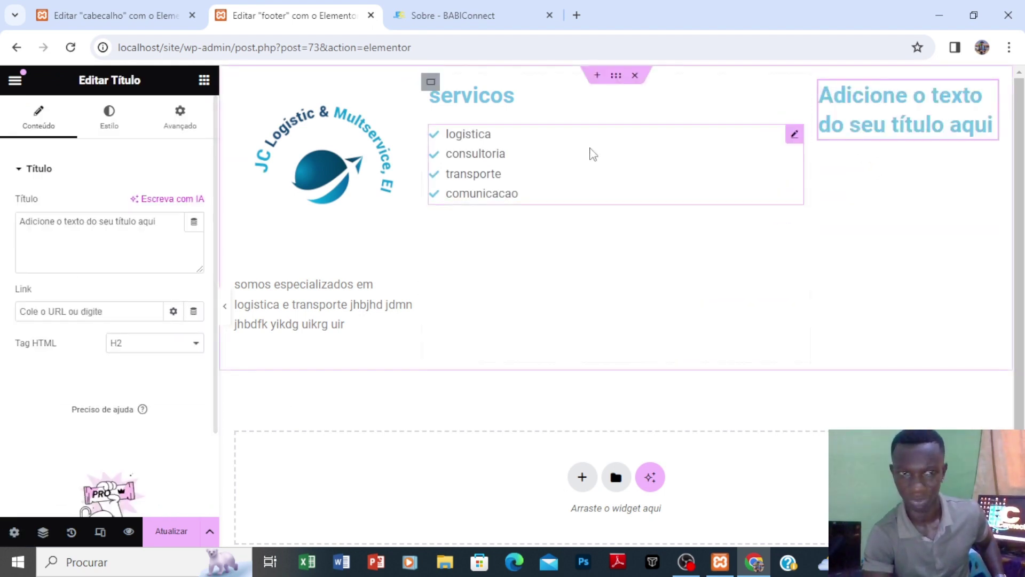
pyautogui.moveTo(169, 225); pyautogui.dragTo(3, 227)
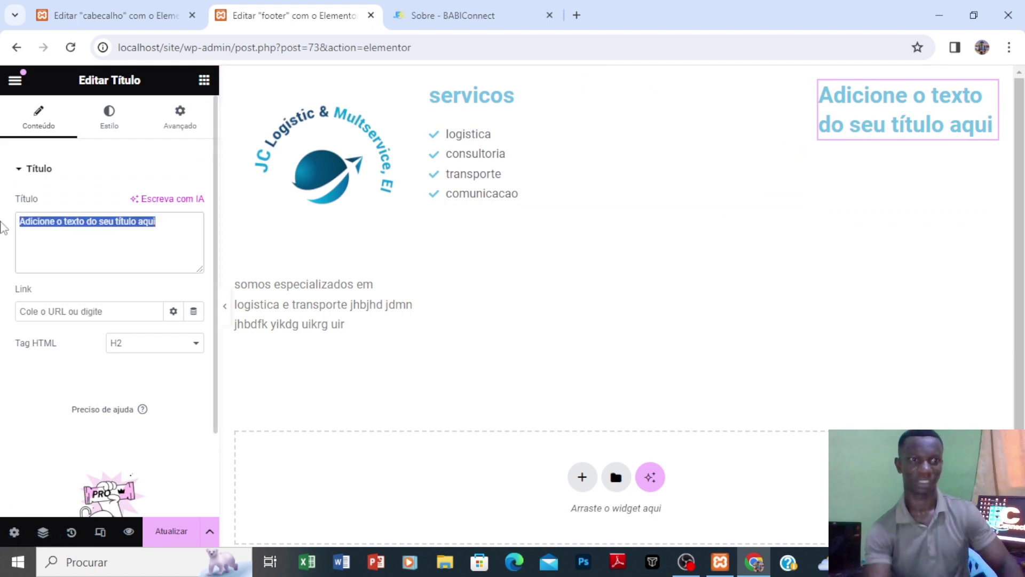
pyautogui.write('links r')
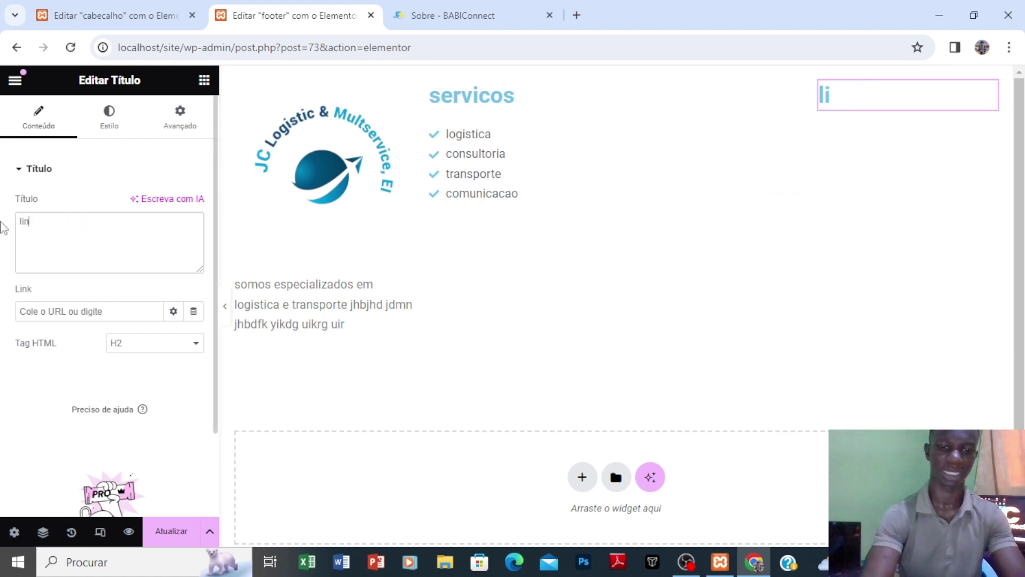
pyautogui.write('pidos')
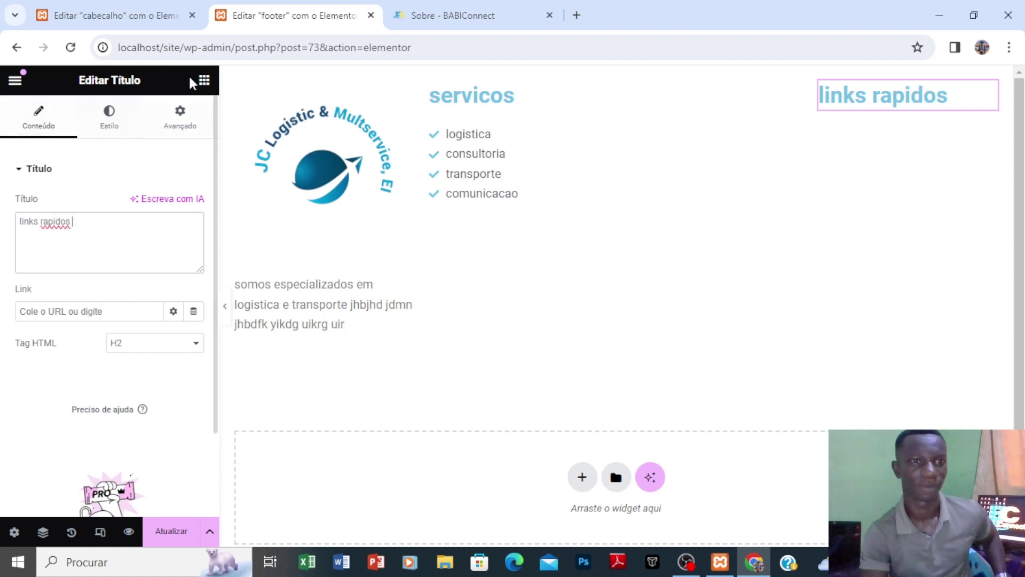
# Step: Find the Navigation Menu widget, place it below the links rapidos heading, and return to the widget list
pyautogui.click(204, 81)
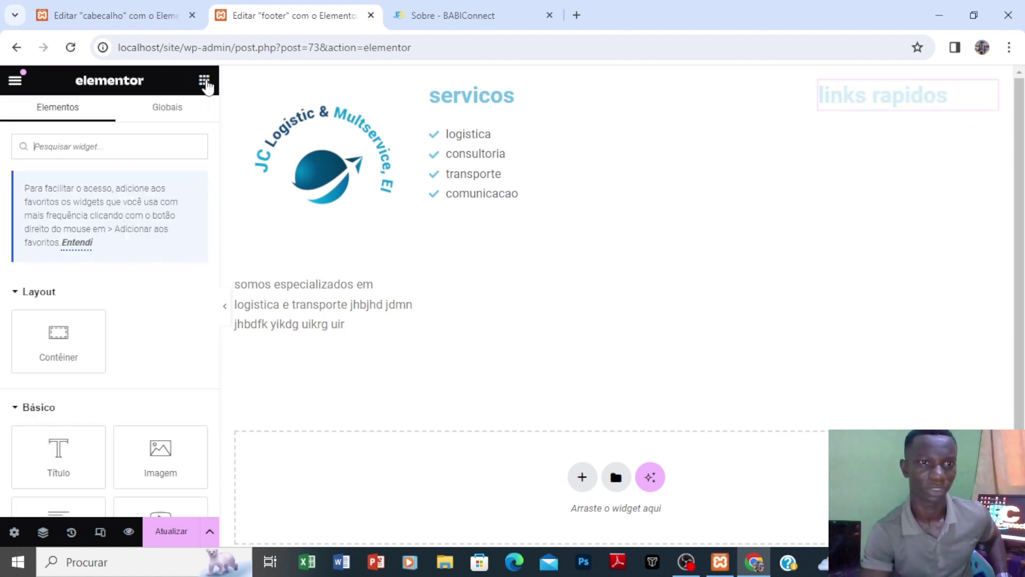
pyautogui.click(134, 142)
pyautogui.write('menu')
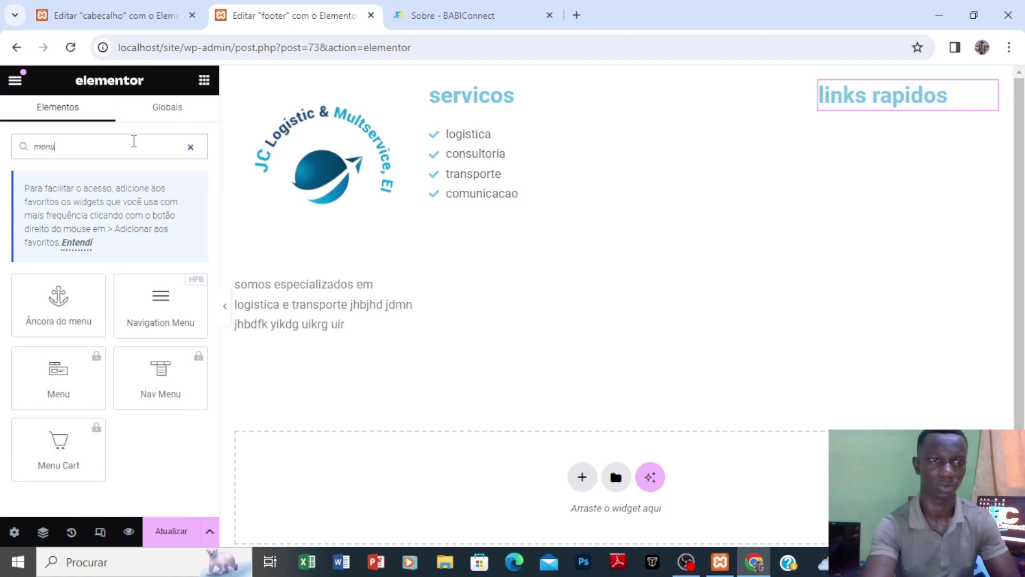
pyautogui.moveTo(160, 318); pyautogui.dragTo(875, 103)
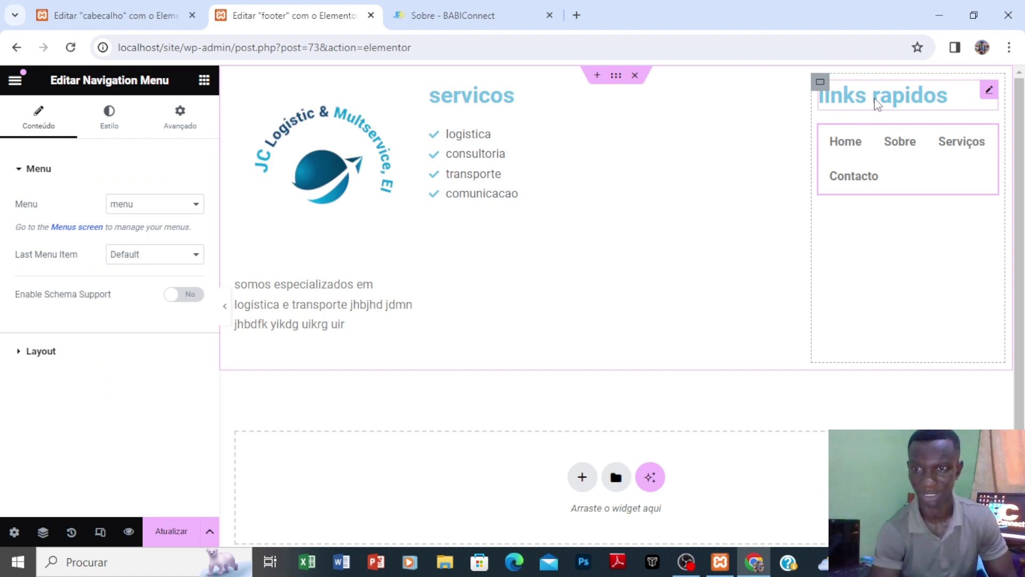
pyautogui.click(205, 81)
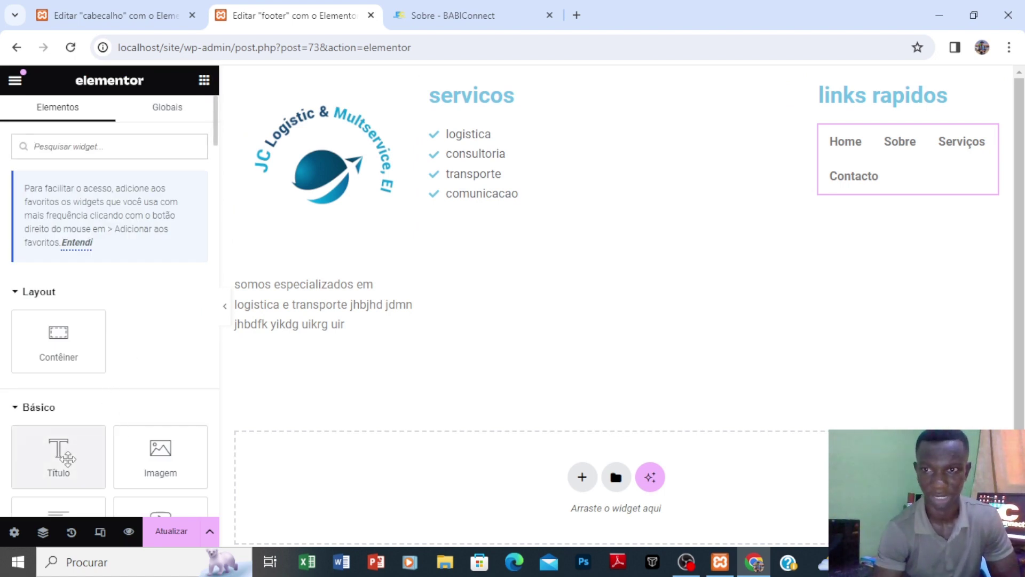
pyautogui.moveTo(67, 457); pyautogui.dragTo(93, 370)
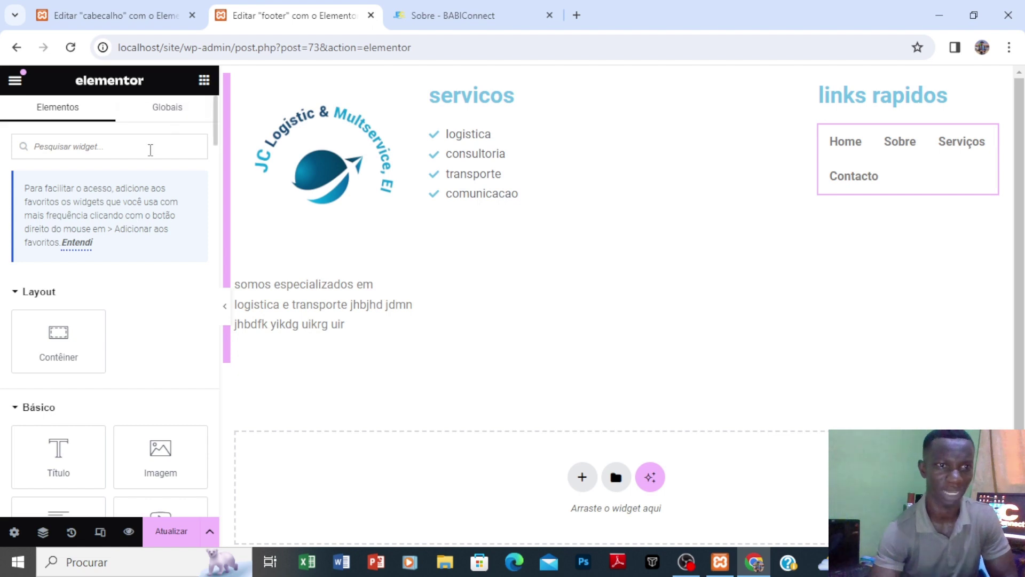
pyautogui.write('ele')
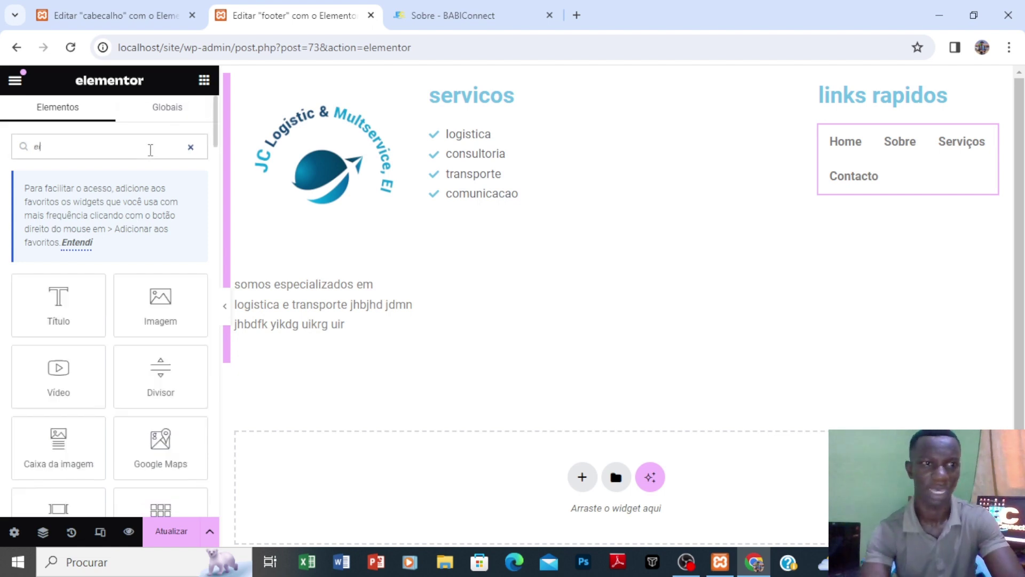
pyautogui.press('BackSpace')
pyautogui.press('BackSpace')
pyautogui.press('BackSpace')
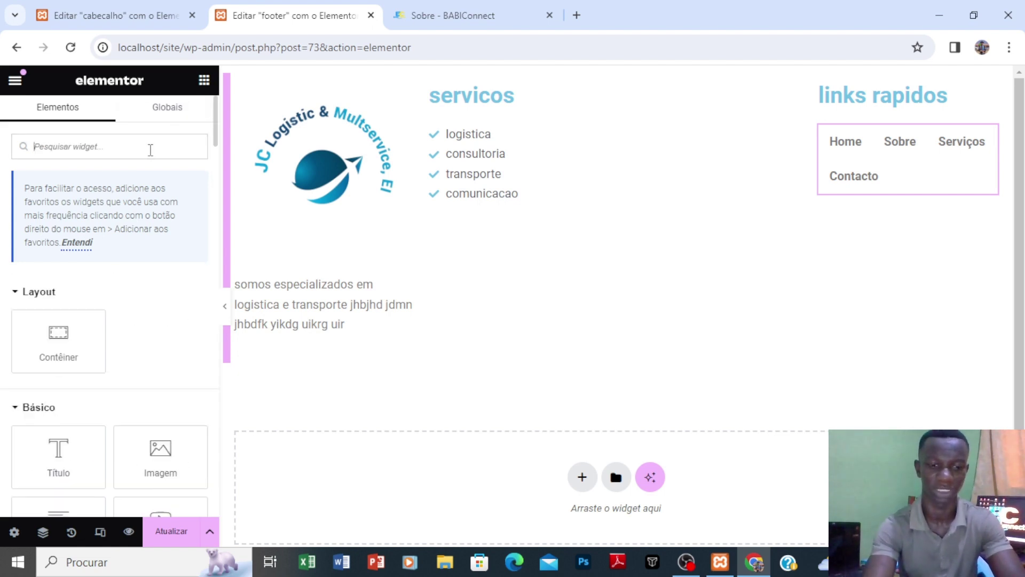
pyautogui.write('l')
pyautogui.press('BackSpace')
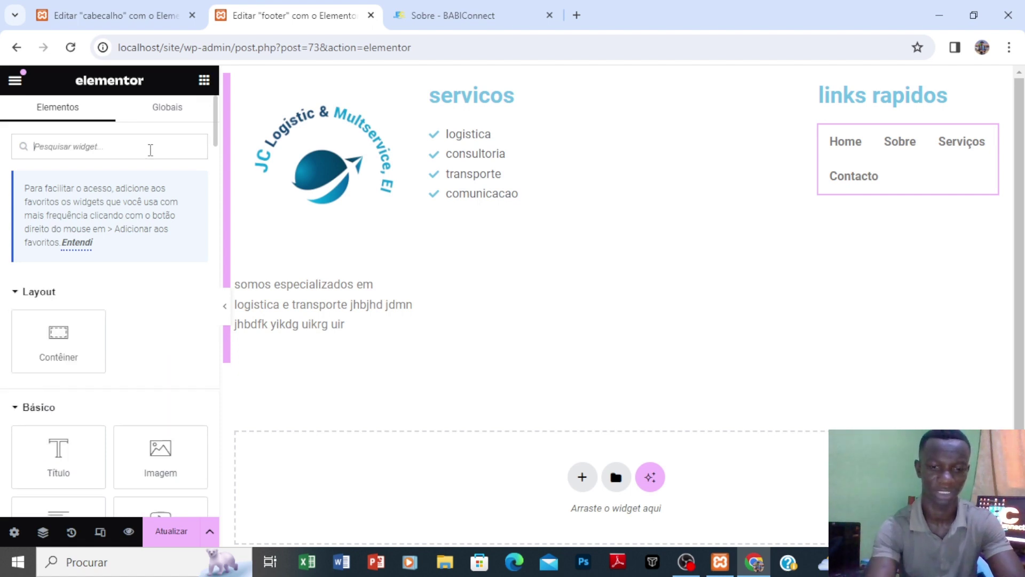
# Step: Search the widgets for "soci" and place the social icons widget below the navigation menu in the third column
pyautogui.write('soci')
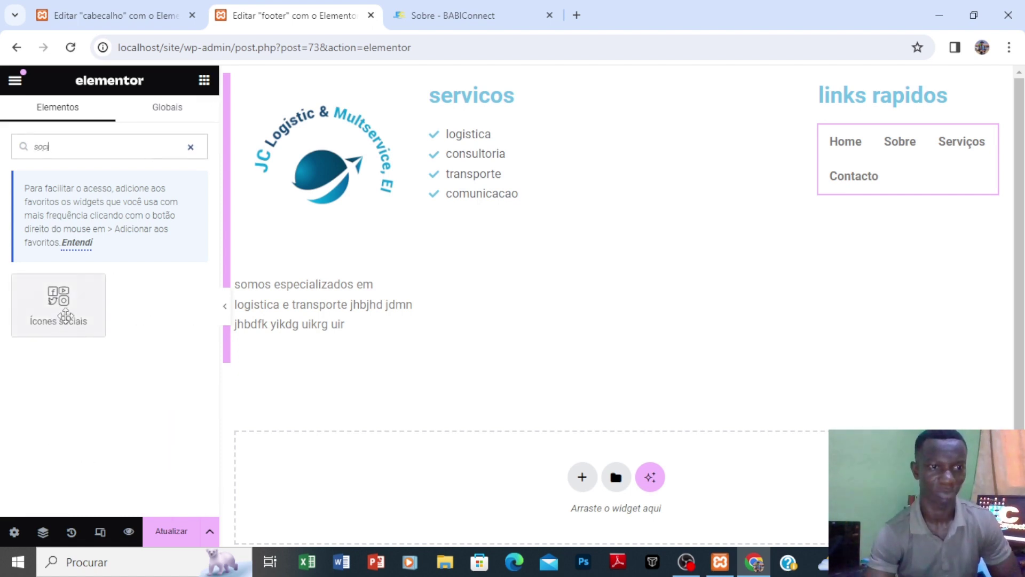
pyautogui.moveTo(63, 312); pyautogui.dragTo(925, 192)
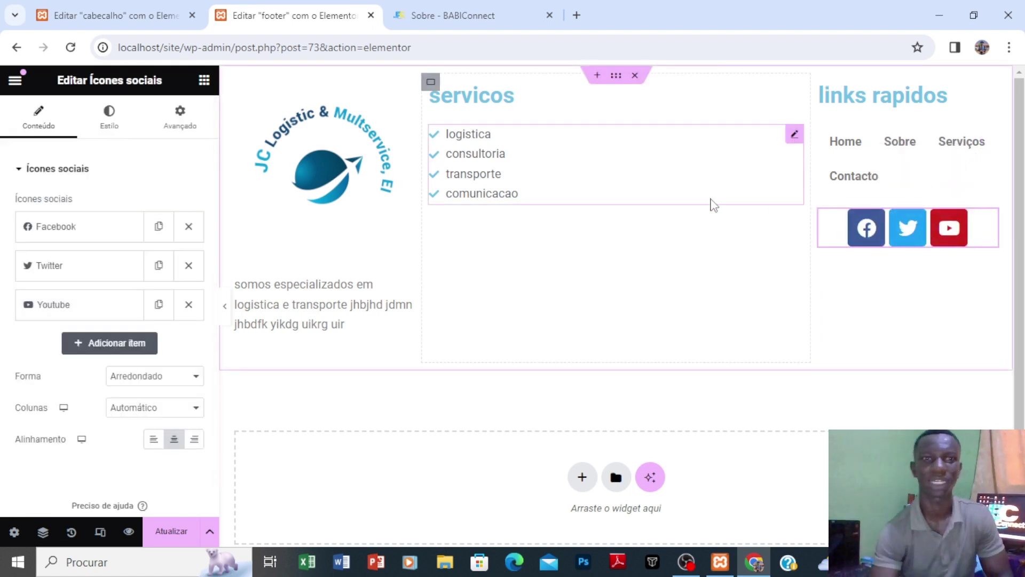
# Step: Open the Facebook page linked on the BABIConnect site, copy its URL, and return to the footer editor
pyautogui.click(433, 15)
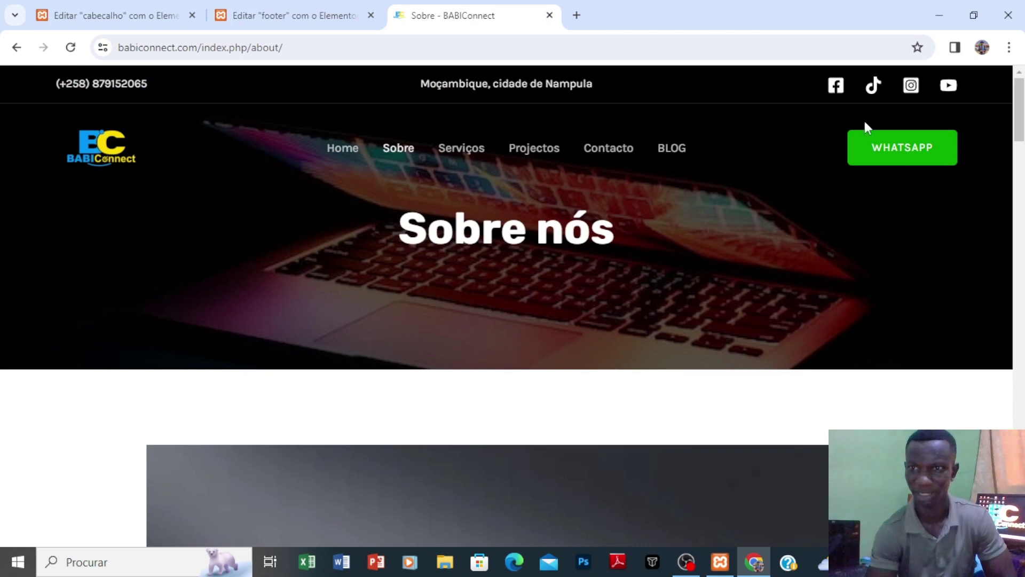
pyautogui.click(836, 85)
pyautogui.click(270, 49)
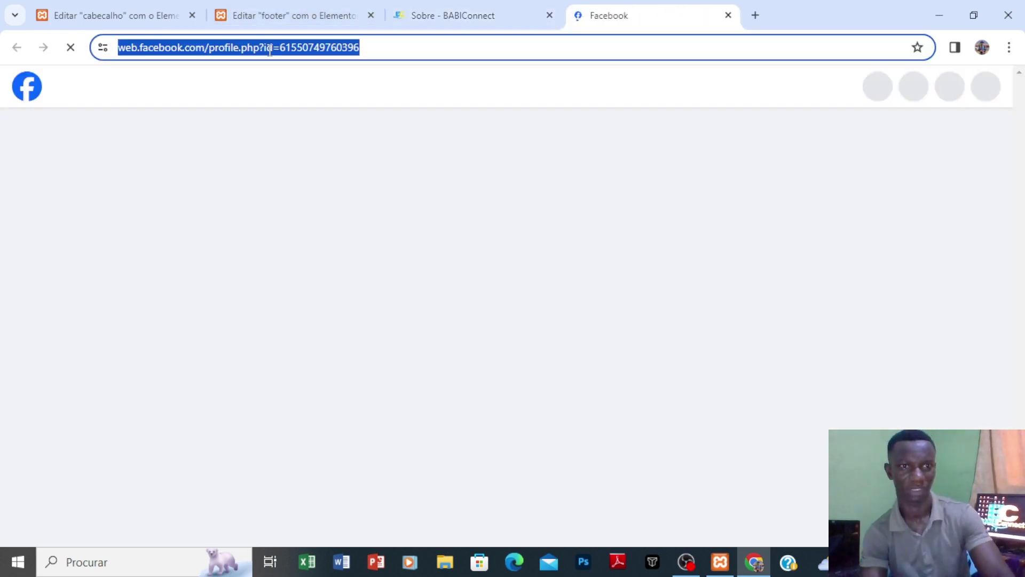
pyautogui.click(398, 4)
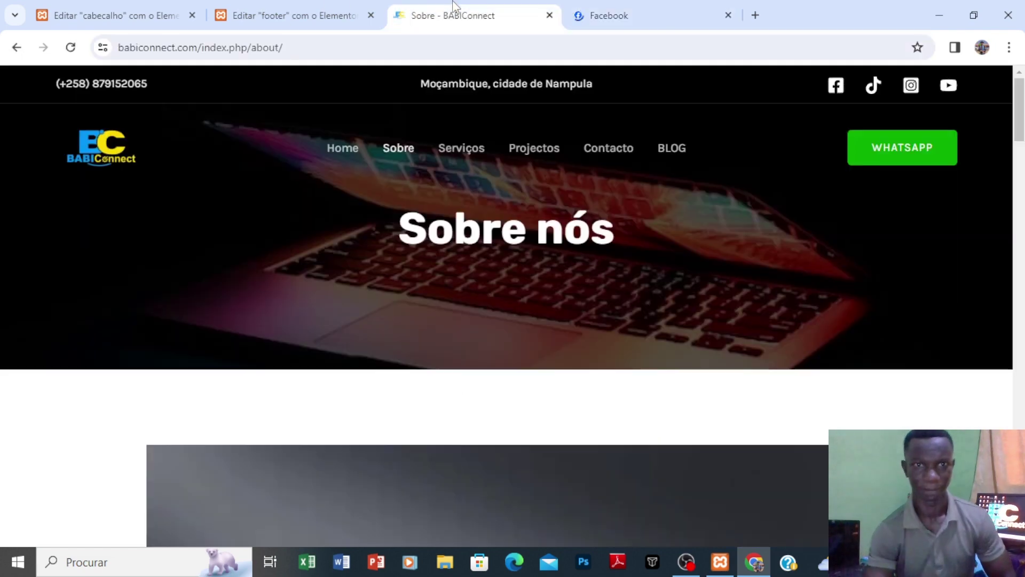
pyautogui.click(253, 4)
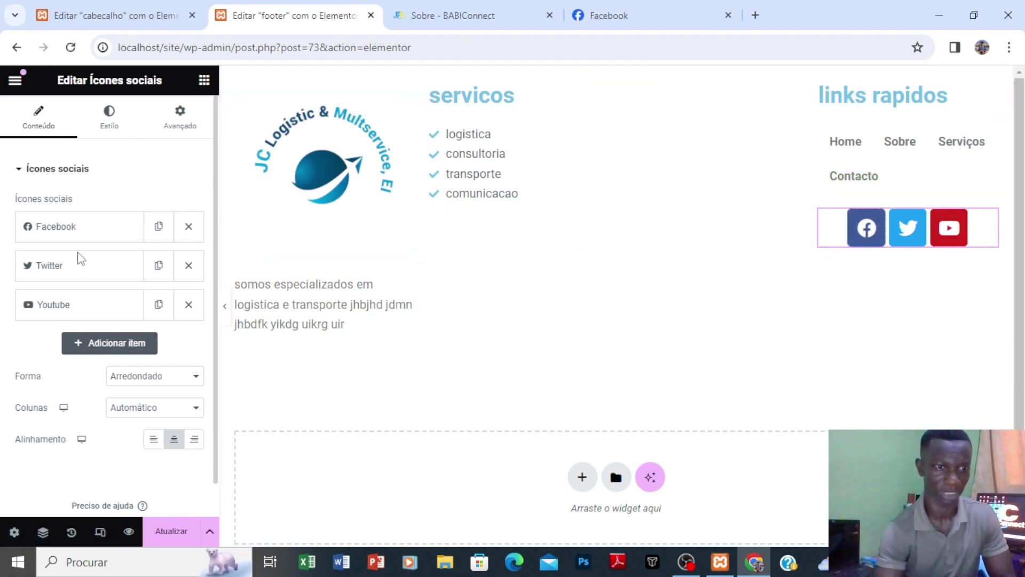
# Step: Paste the copied Facebook page URL as the Facebook social icon's link and save the footer
pyautogui.click(77, 238)
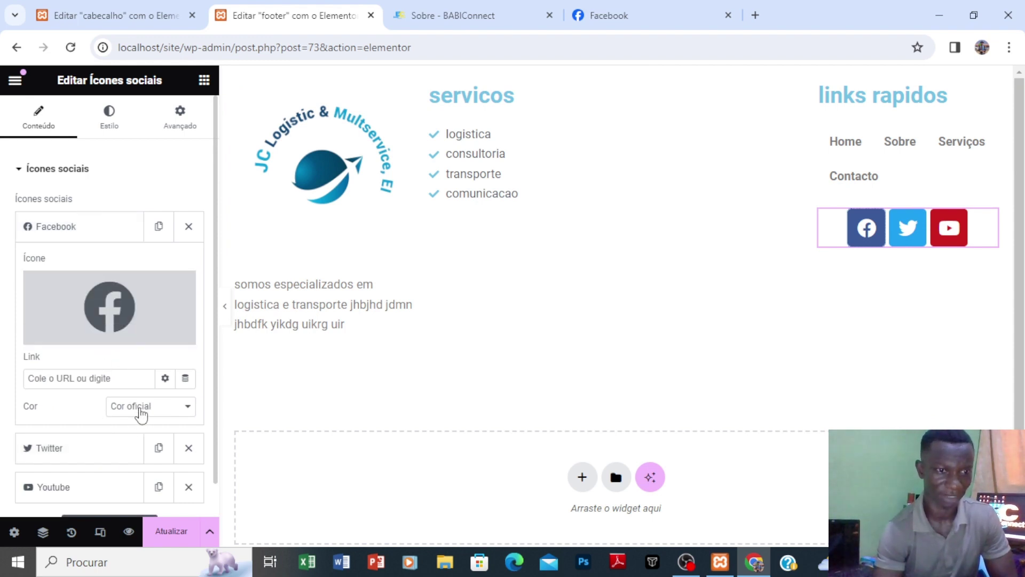
pyautogui.click(90, 379)
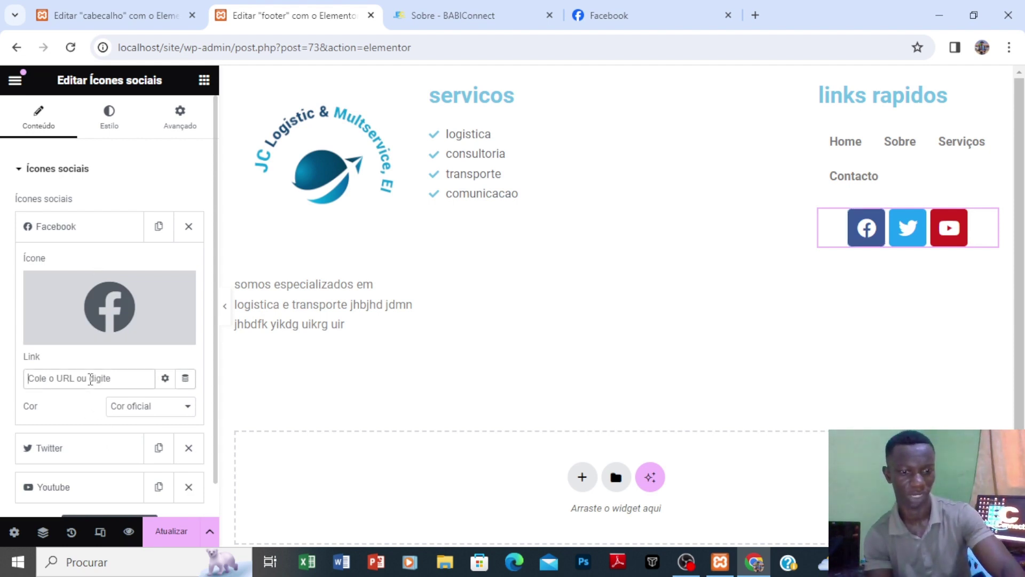
pyautogui.hotkey('ctrl', 'v')
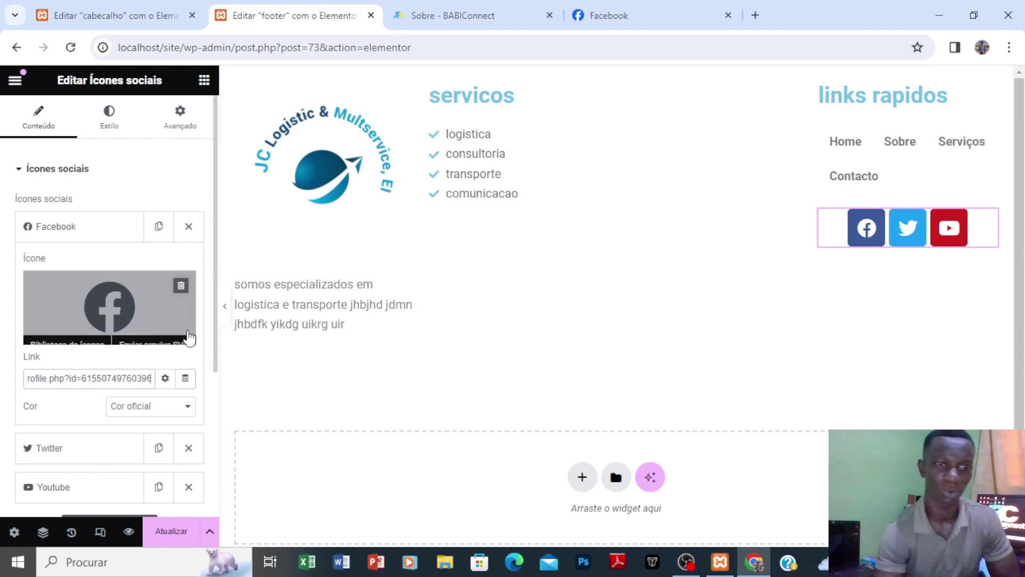
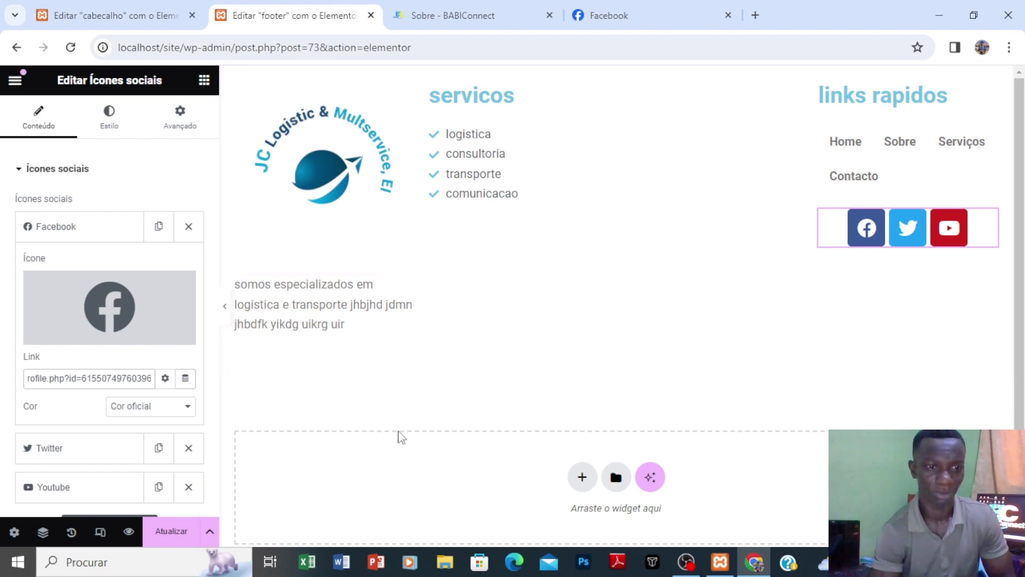
pyautogui.click(172, 531)
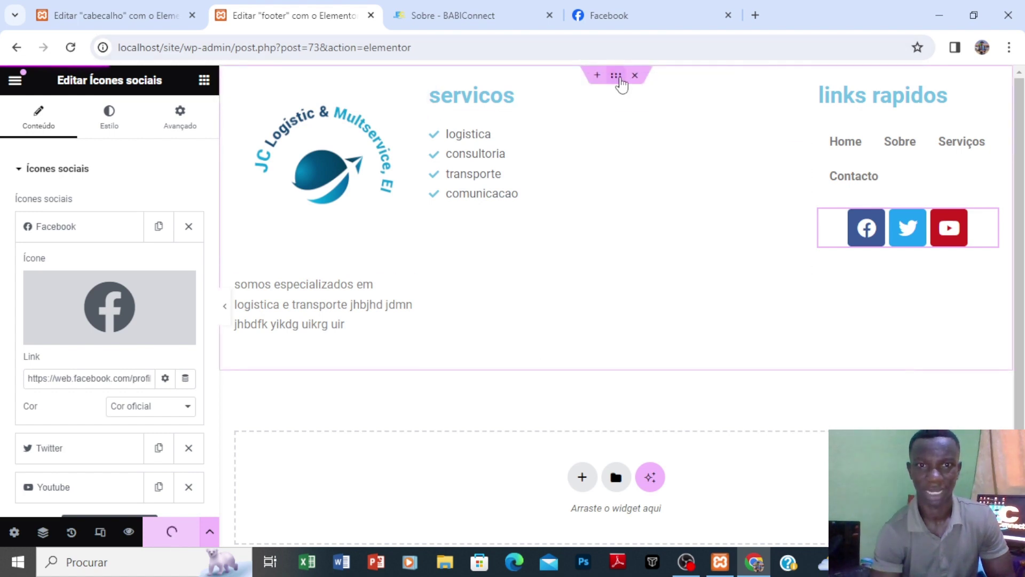
# Step: Give the outer footer container a classic solid background in light grey #EEEEEE and save the footer
pyautogui.click(617, 77)
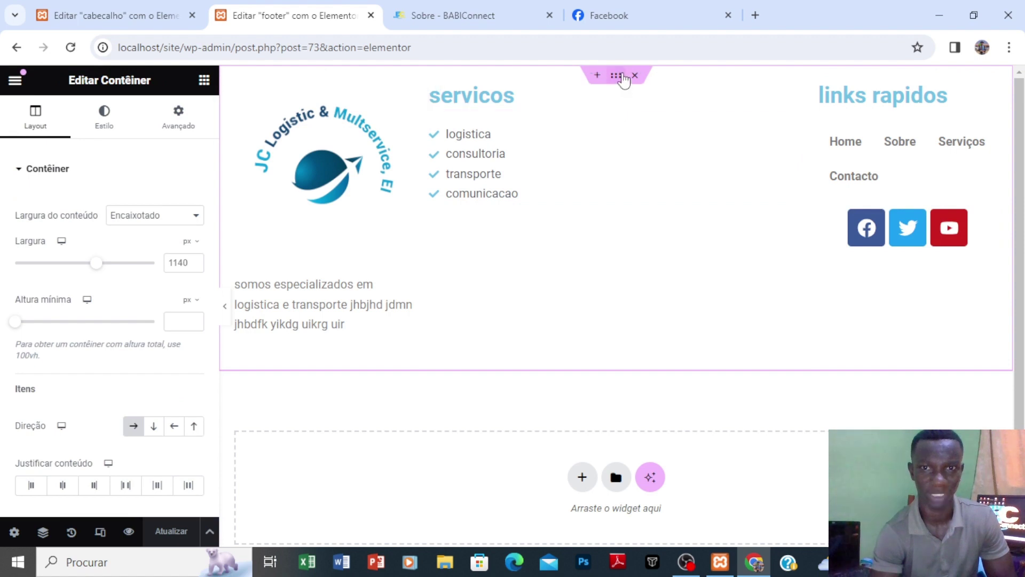
pyautogui.click(106, 136)
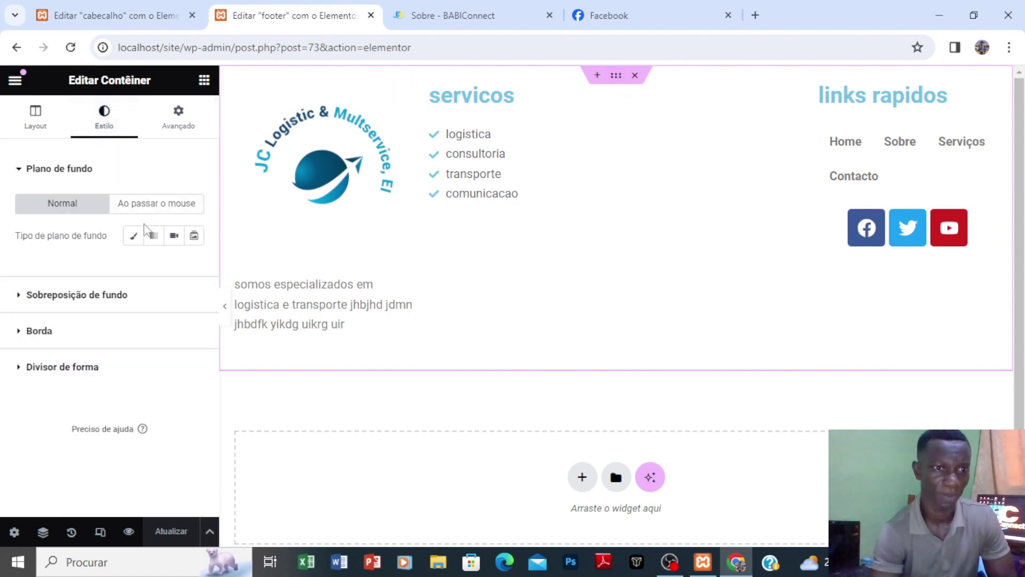
pyautogui.click(136, 238)
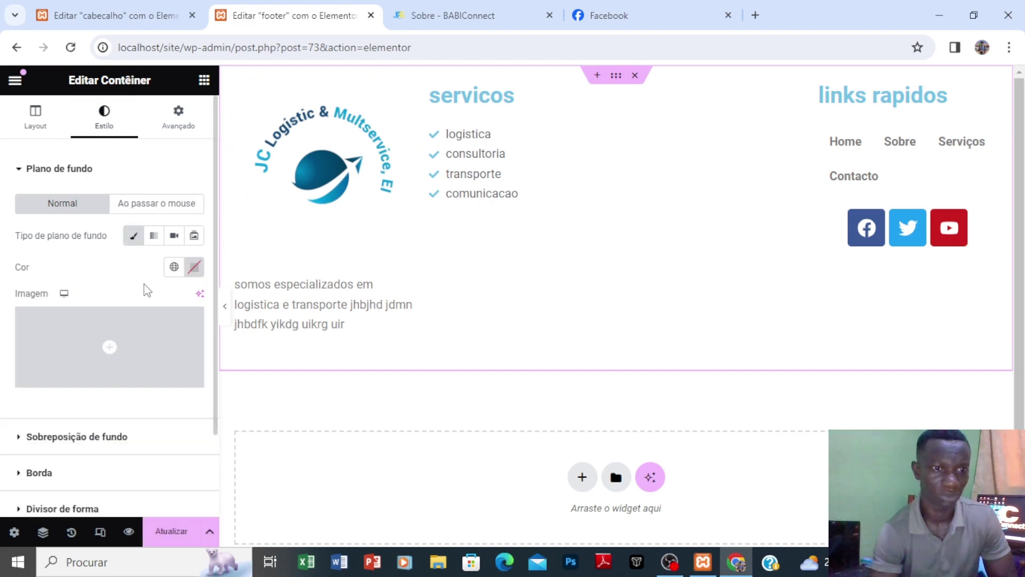
pyautogui.click(196, 270)
pyautogui.moveTo(137, 396); pyautogui.dragTo(85, 342)
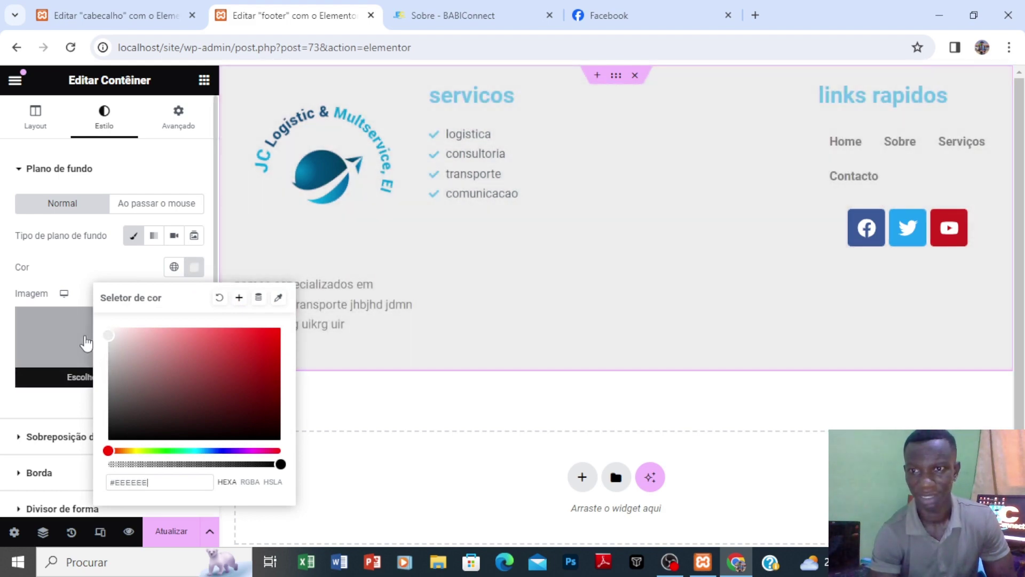
pyautogui.click(162, 537)
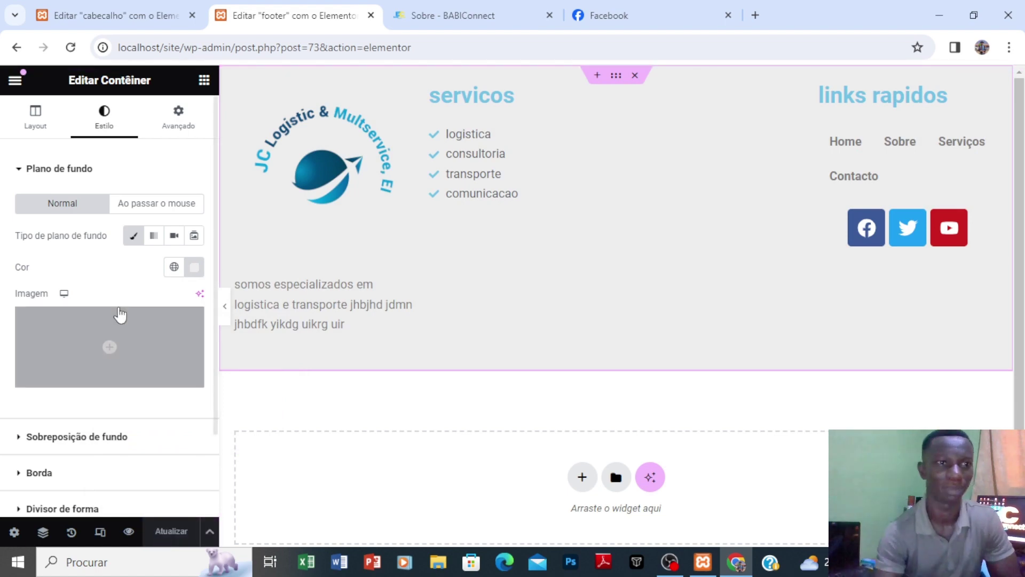
# Step: Leave the footer editor and view the site's front page
pyautogui.click(15, 51)
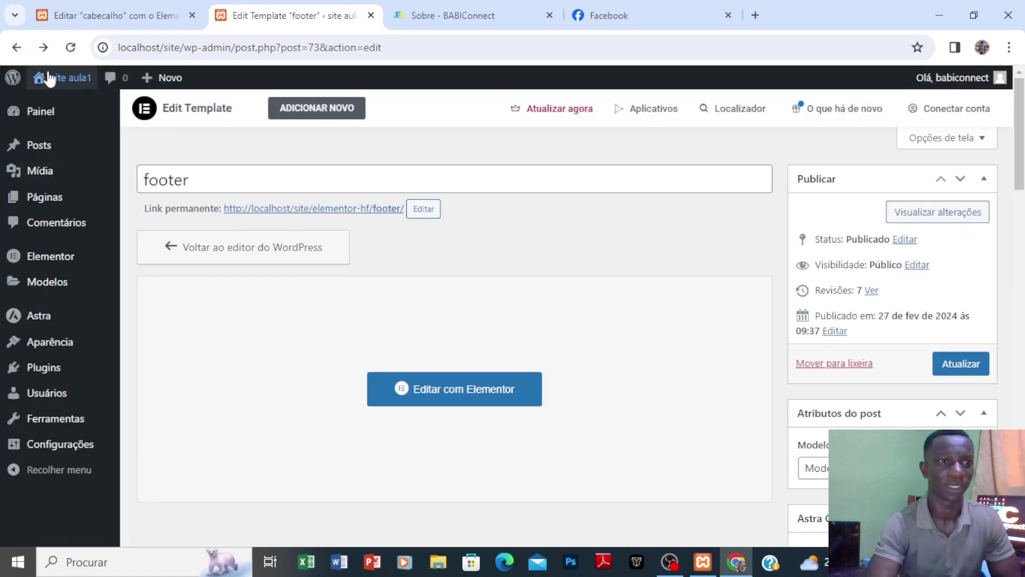
pyautogui.moveTo(68, 80)
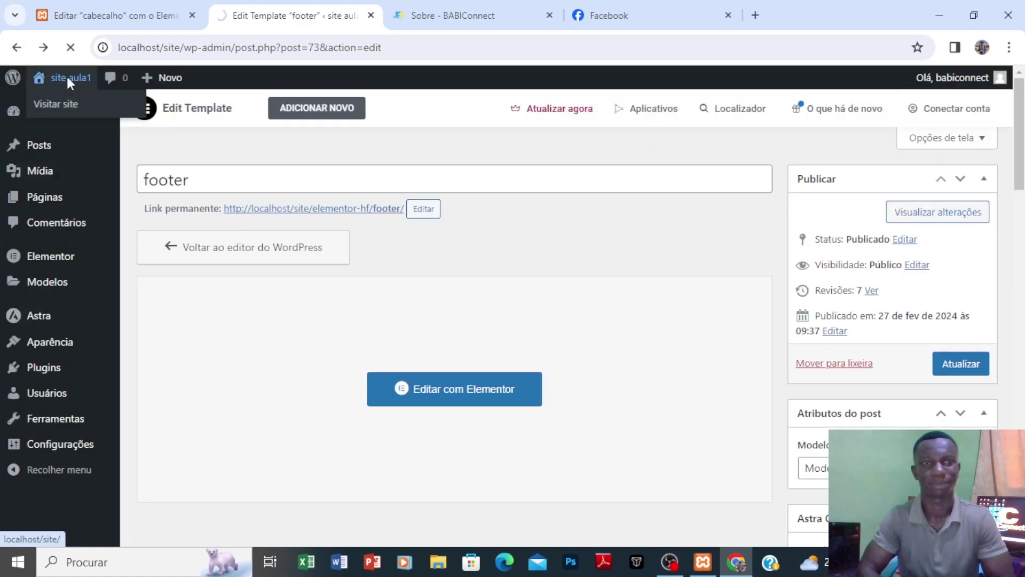
pyautogui.click(67, 79)
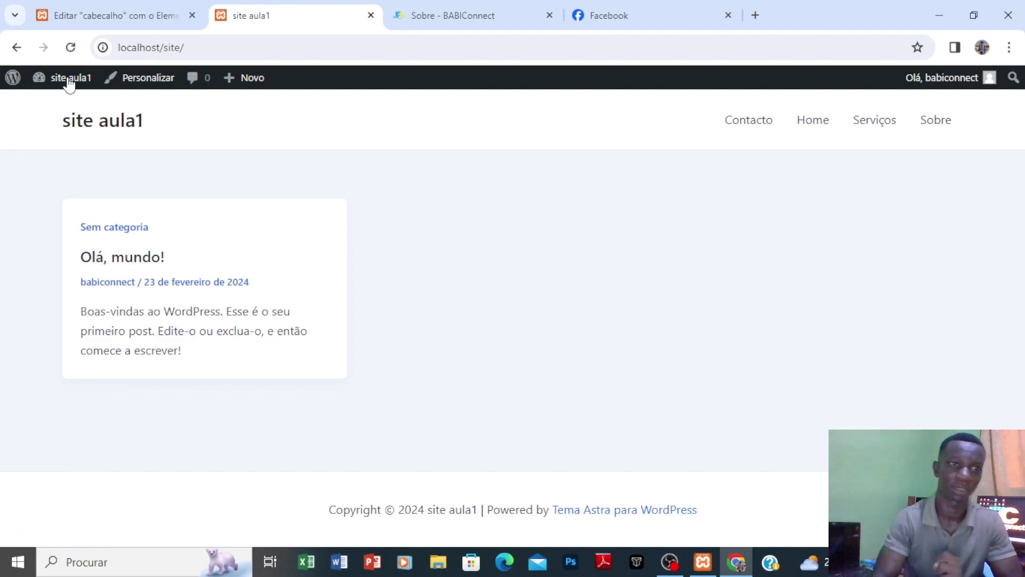
# Step: In the WordPress reading settings, make the homepage a static page, choose Home as that page, and save the changes
pyautogui.click(15, 80)
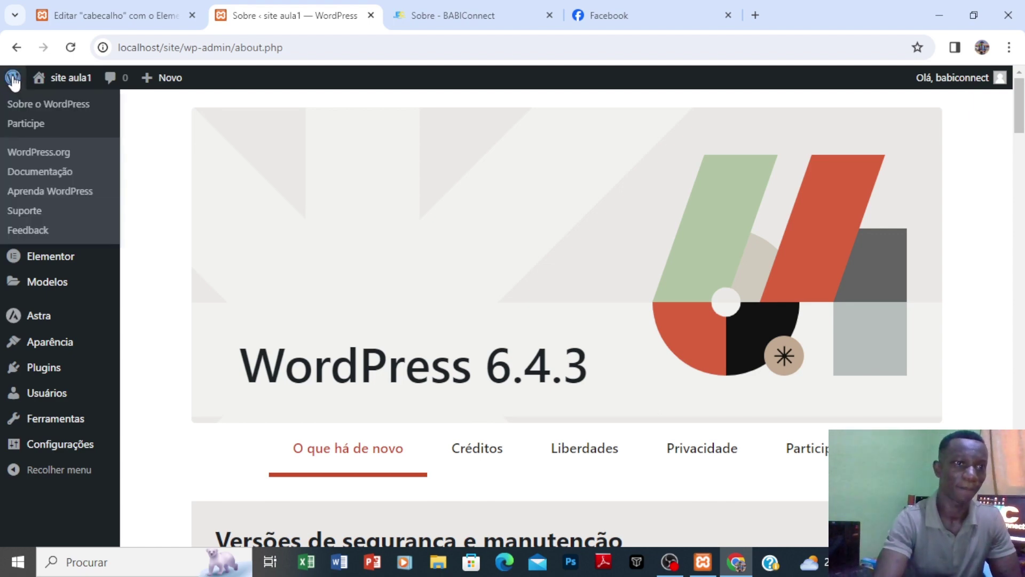
pyautogui.moveTo(60, 346)
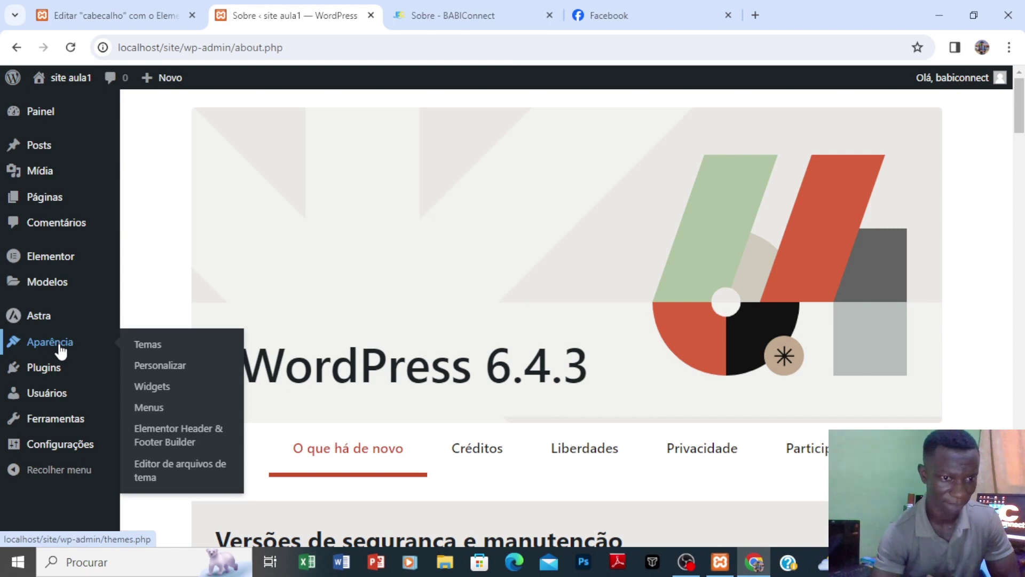
pyautogui.moveTo(58, 424)
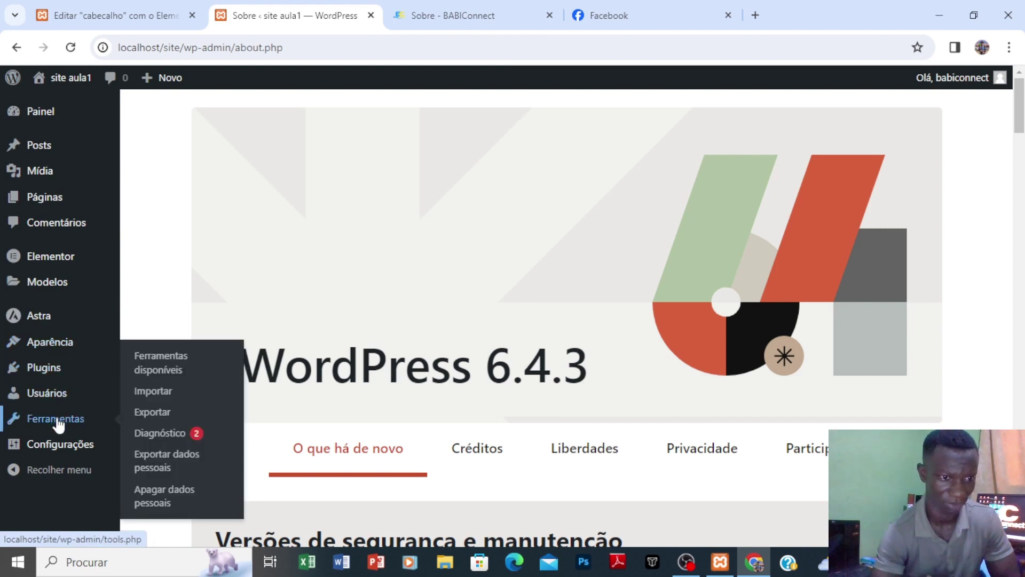
pyautogui.moveTo(62, 442)
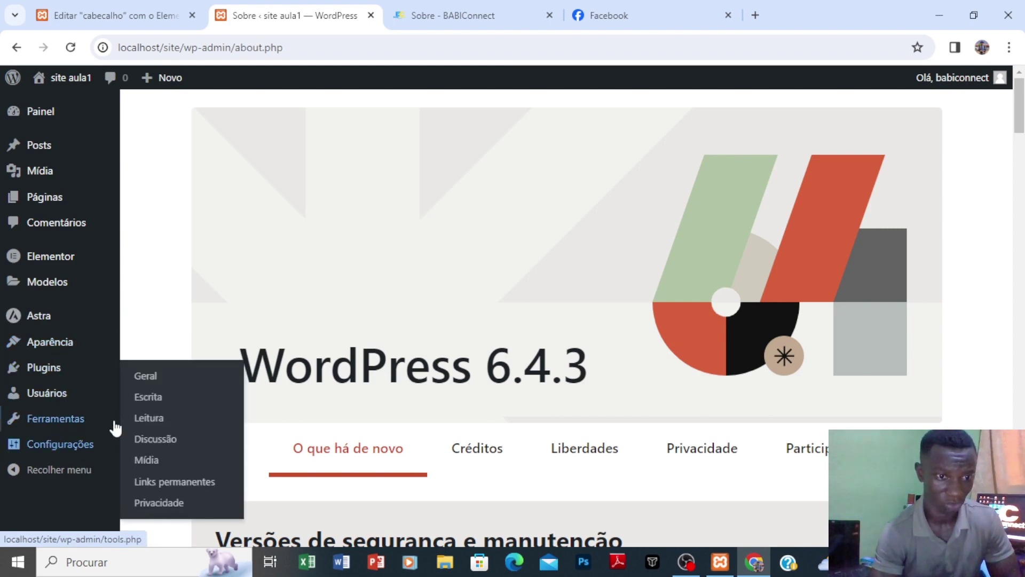
pyautogui.click(162, 418)
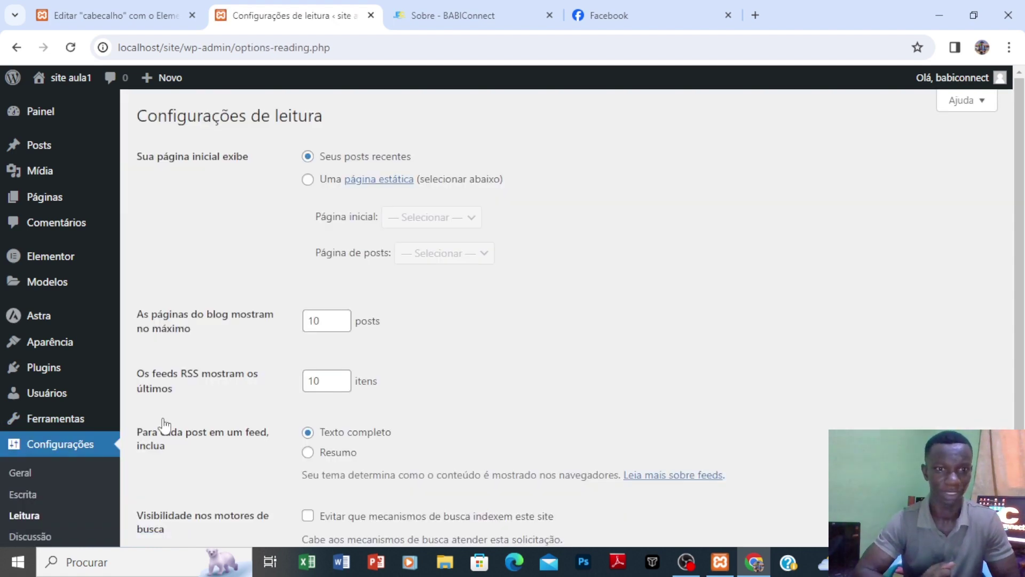
pyautogui.click(310, 181)
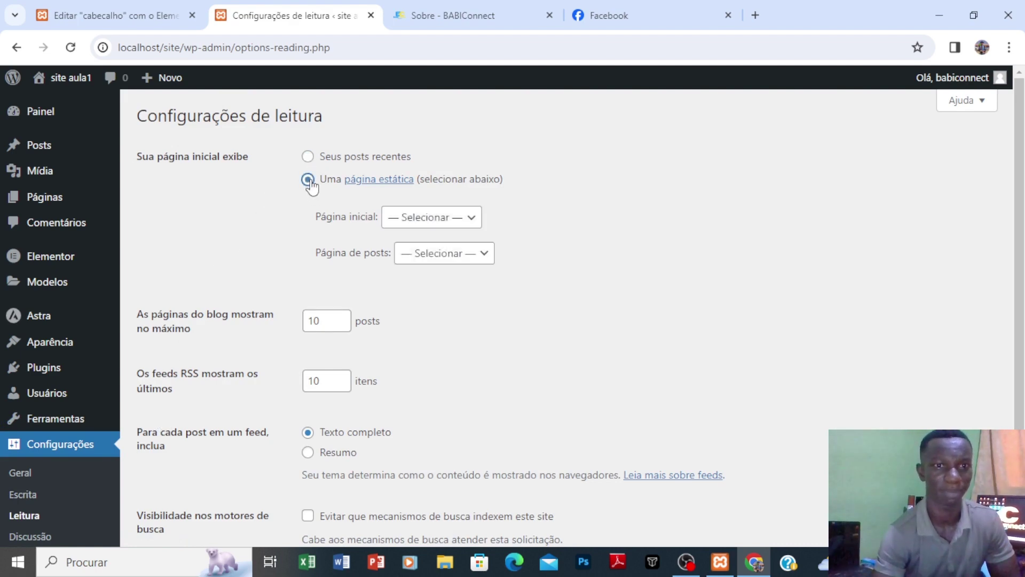
pyautogui.click(422, 221)
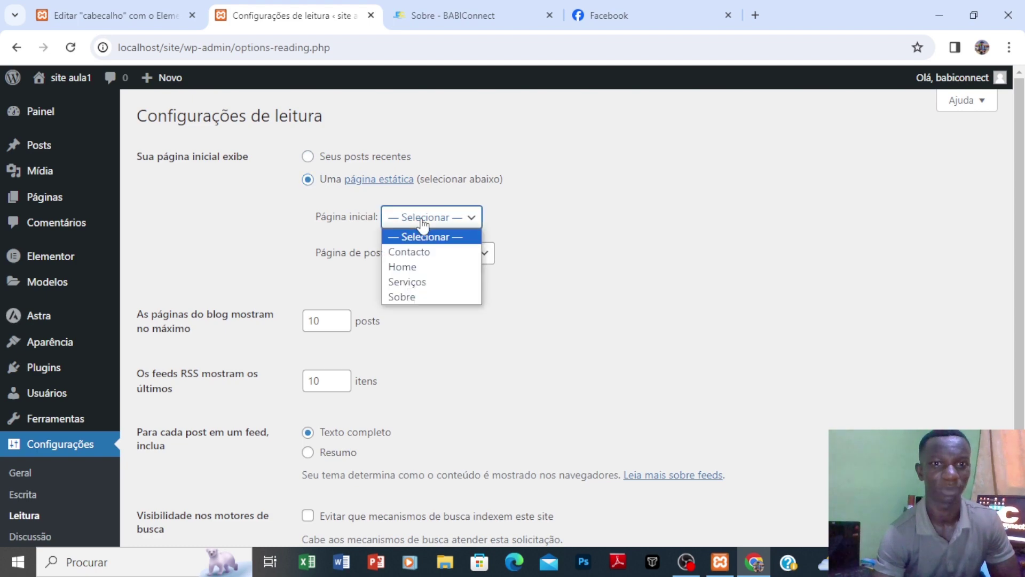
pyautogui.click(421, 270)
pyautogui.scroll(-3, 1016, 356)
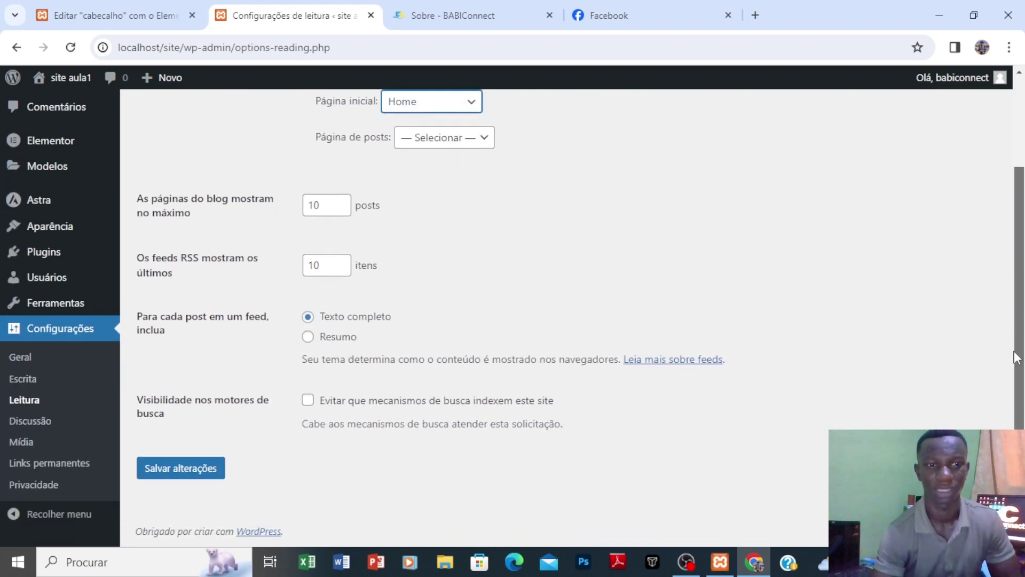
pyautogui.click(170, 466)
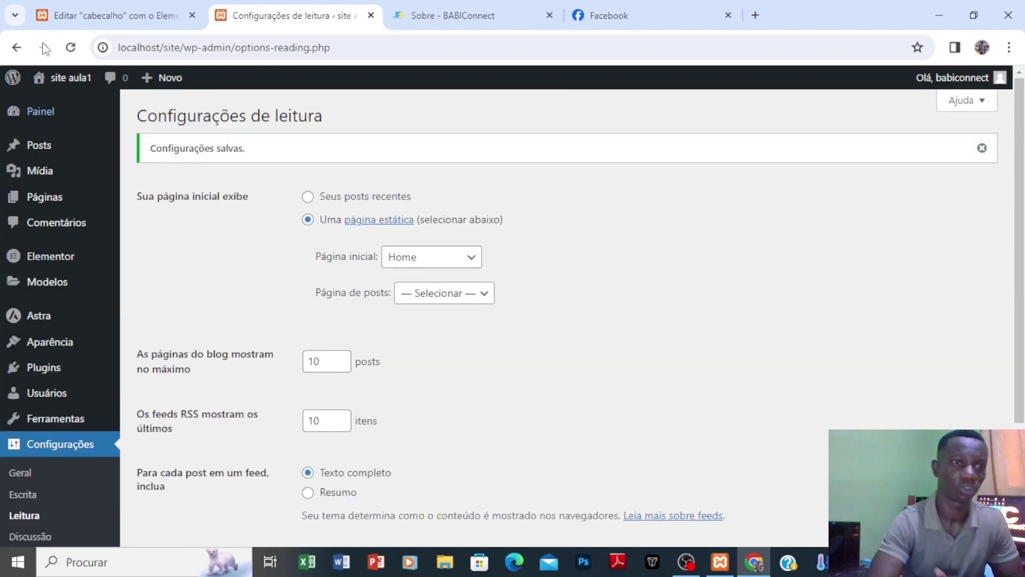
# Step: Visit the site and examine the header and footer on the Home, Sobre and Serviços pages using the header menu
pyautogui.click(63, 81)
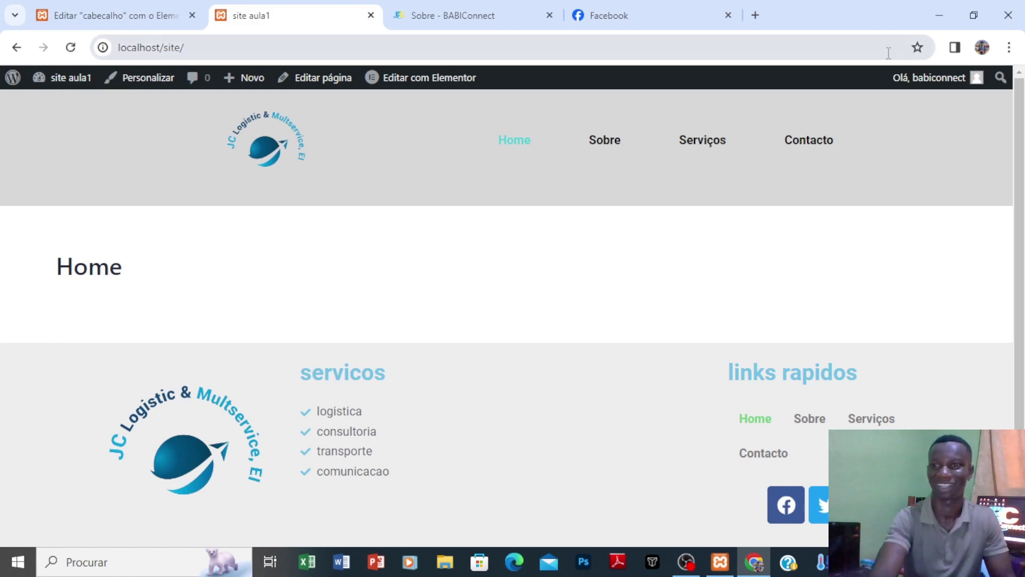
pyautogui.scroll(-2, 1019, 135)
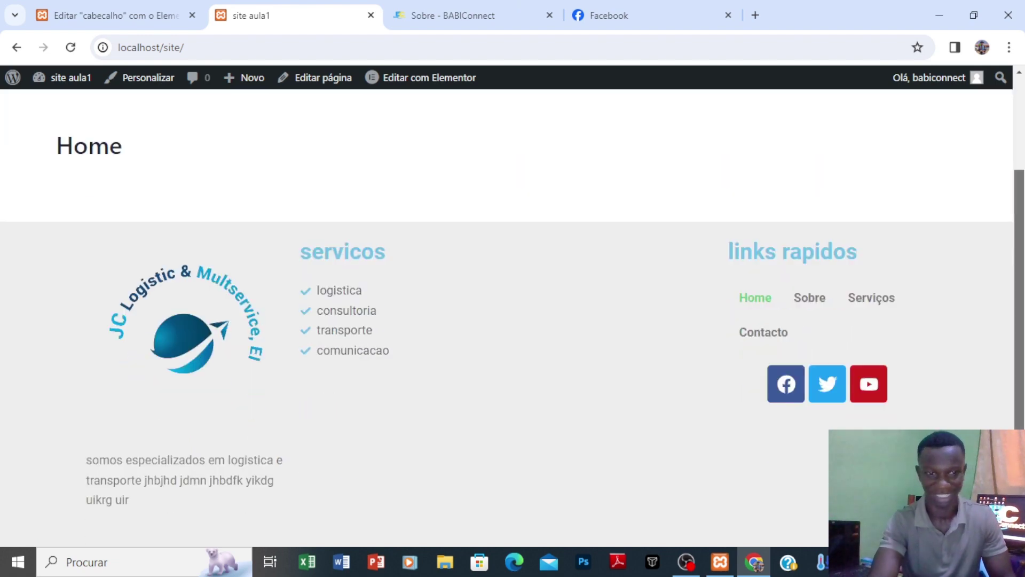
pyautogui.scroll(2, 618, 98)
pyautogui.click(612, 144)
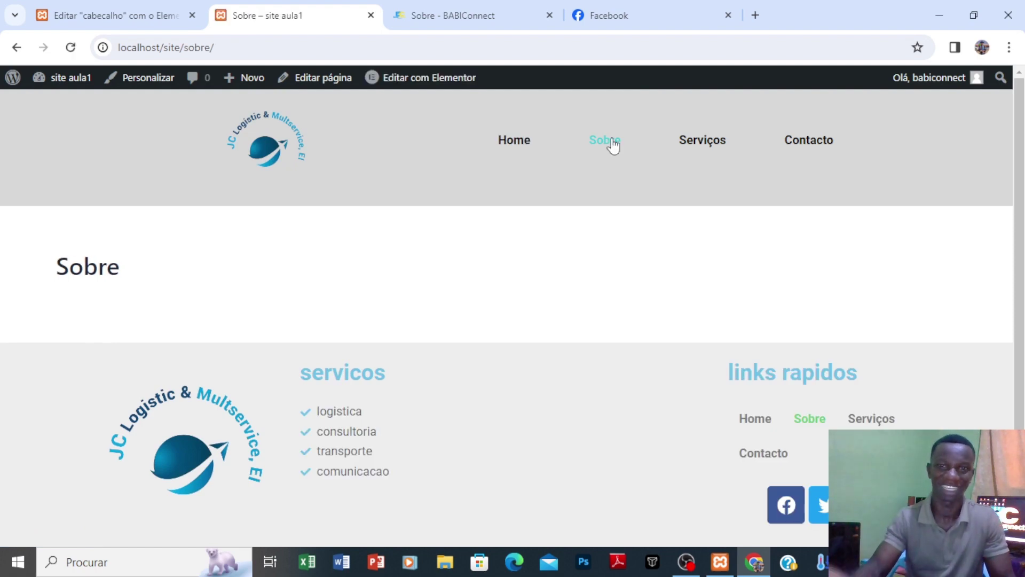
pyautogui.click(688, 147)
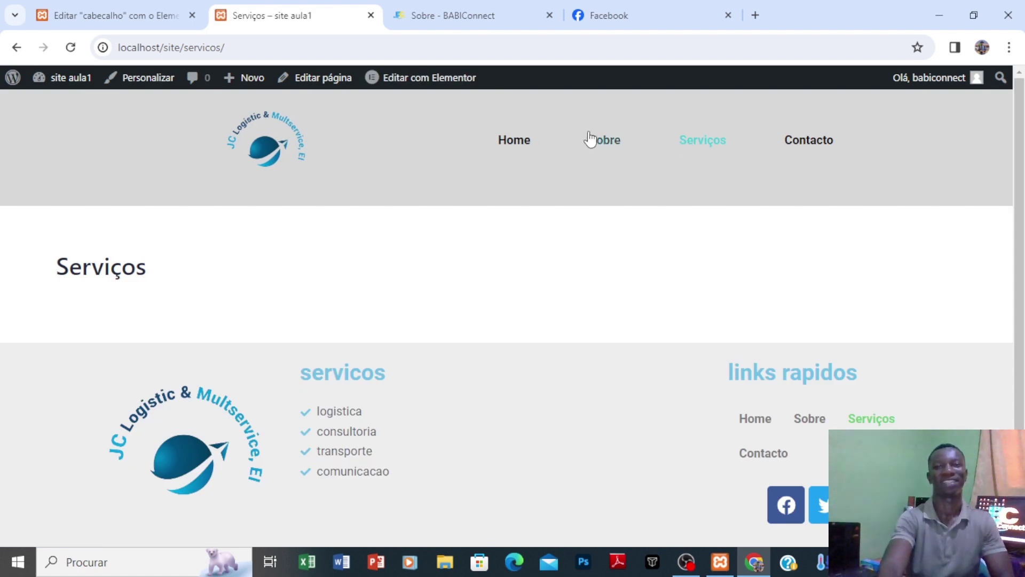
pyautogui.click(524, 148)
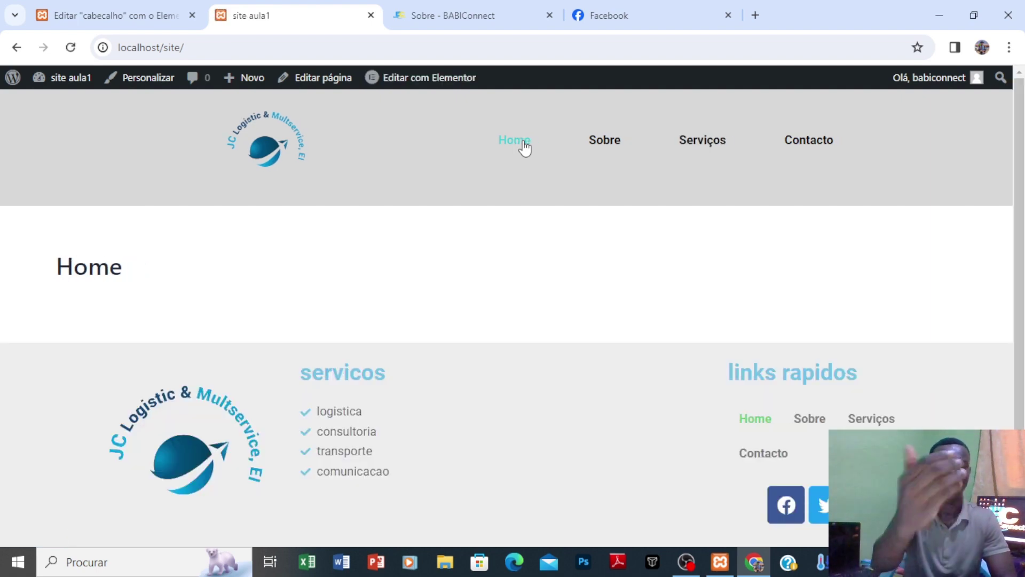
pyautogui.click(587, 146)
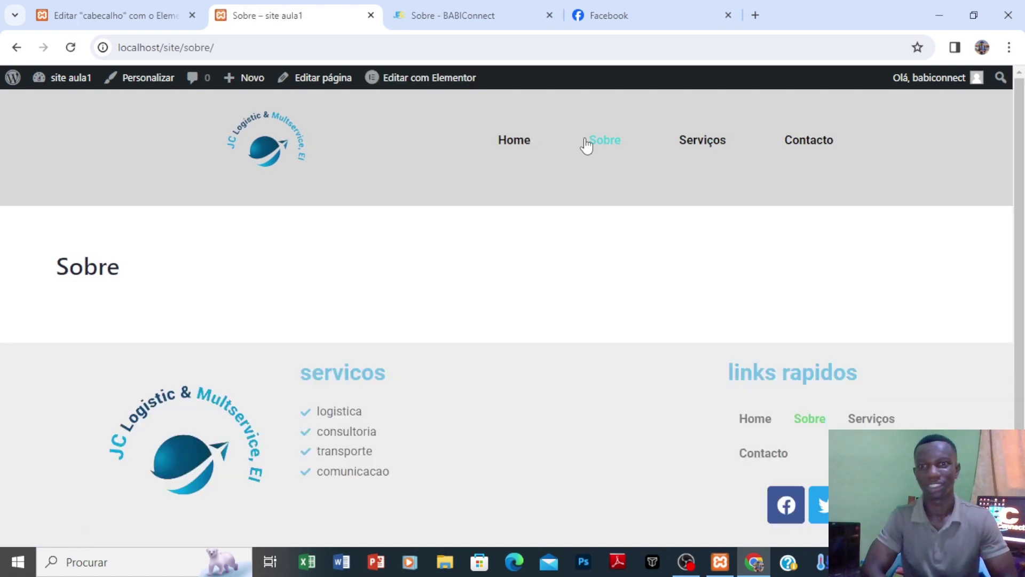
pyautogui.click(696, 142)
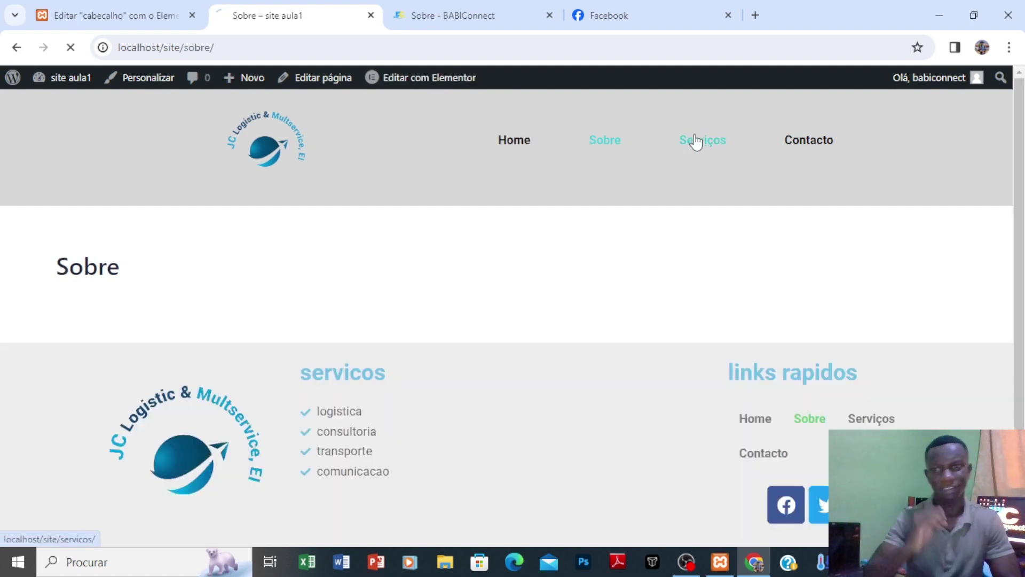